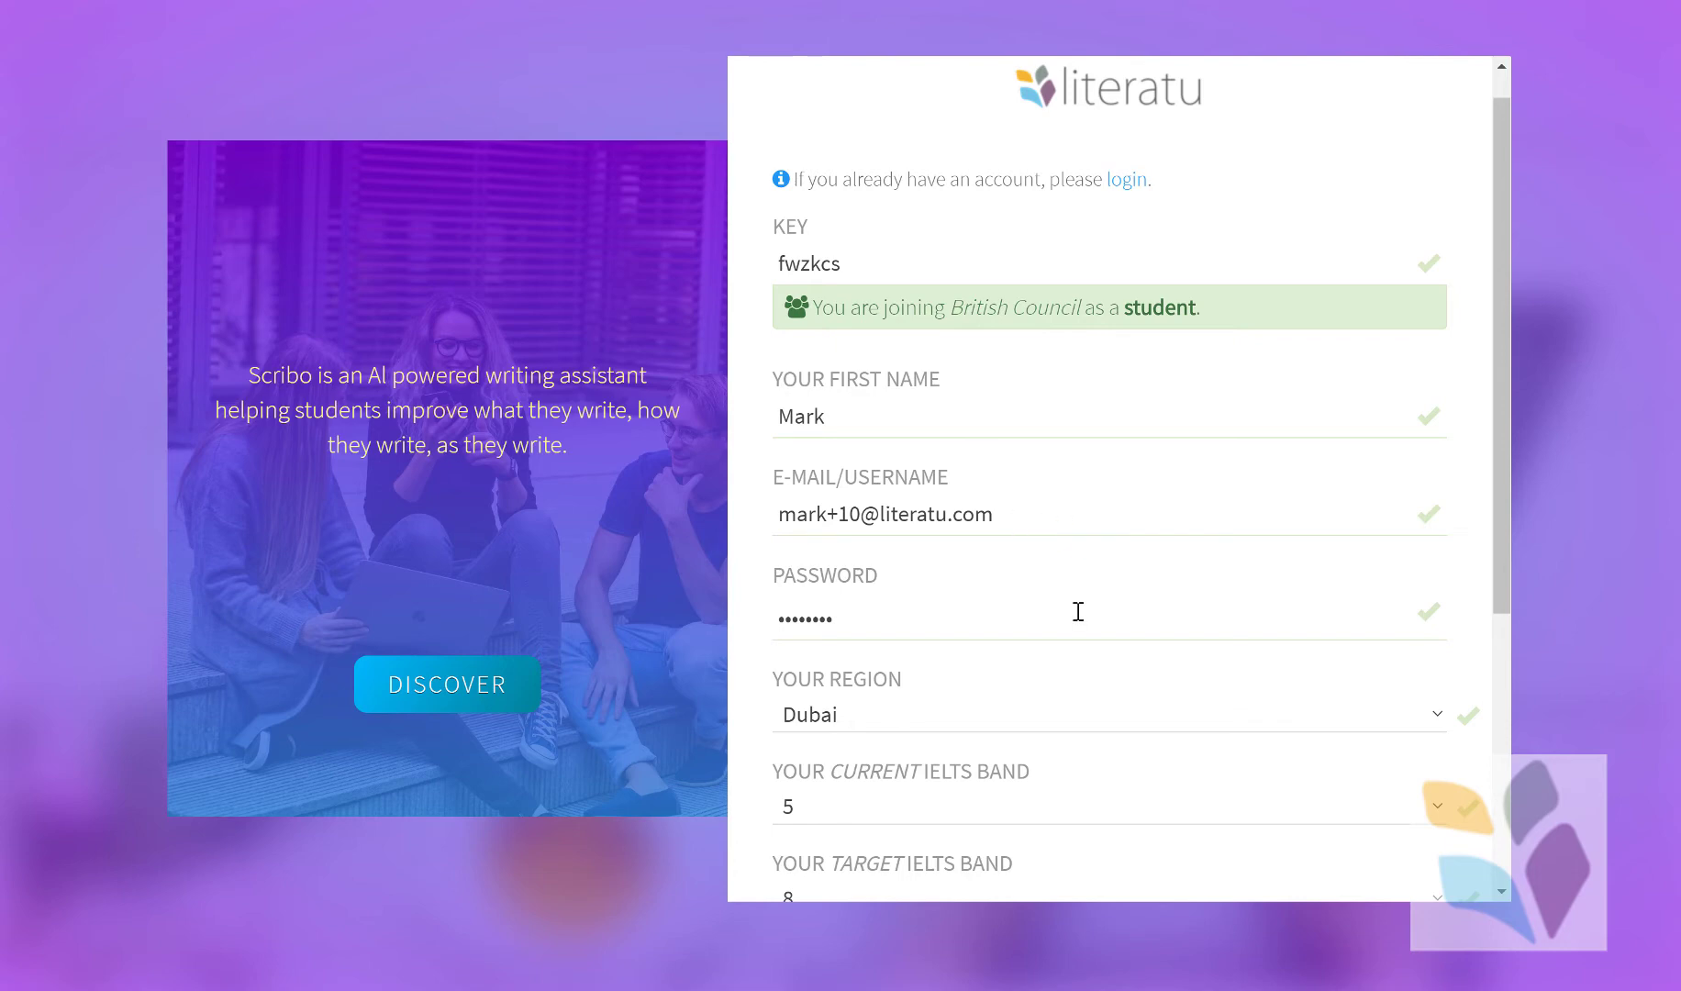
# - Choose Abu Dhabi as the region in the student sign-up form
pyautogui.moveTo(1507, 567); pyautogui.dragTo(1508, 832)
pyautogui.click(1429, 315)
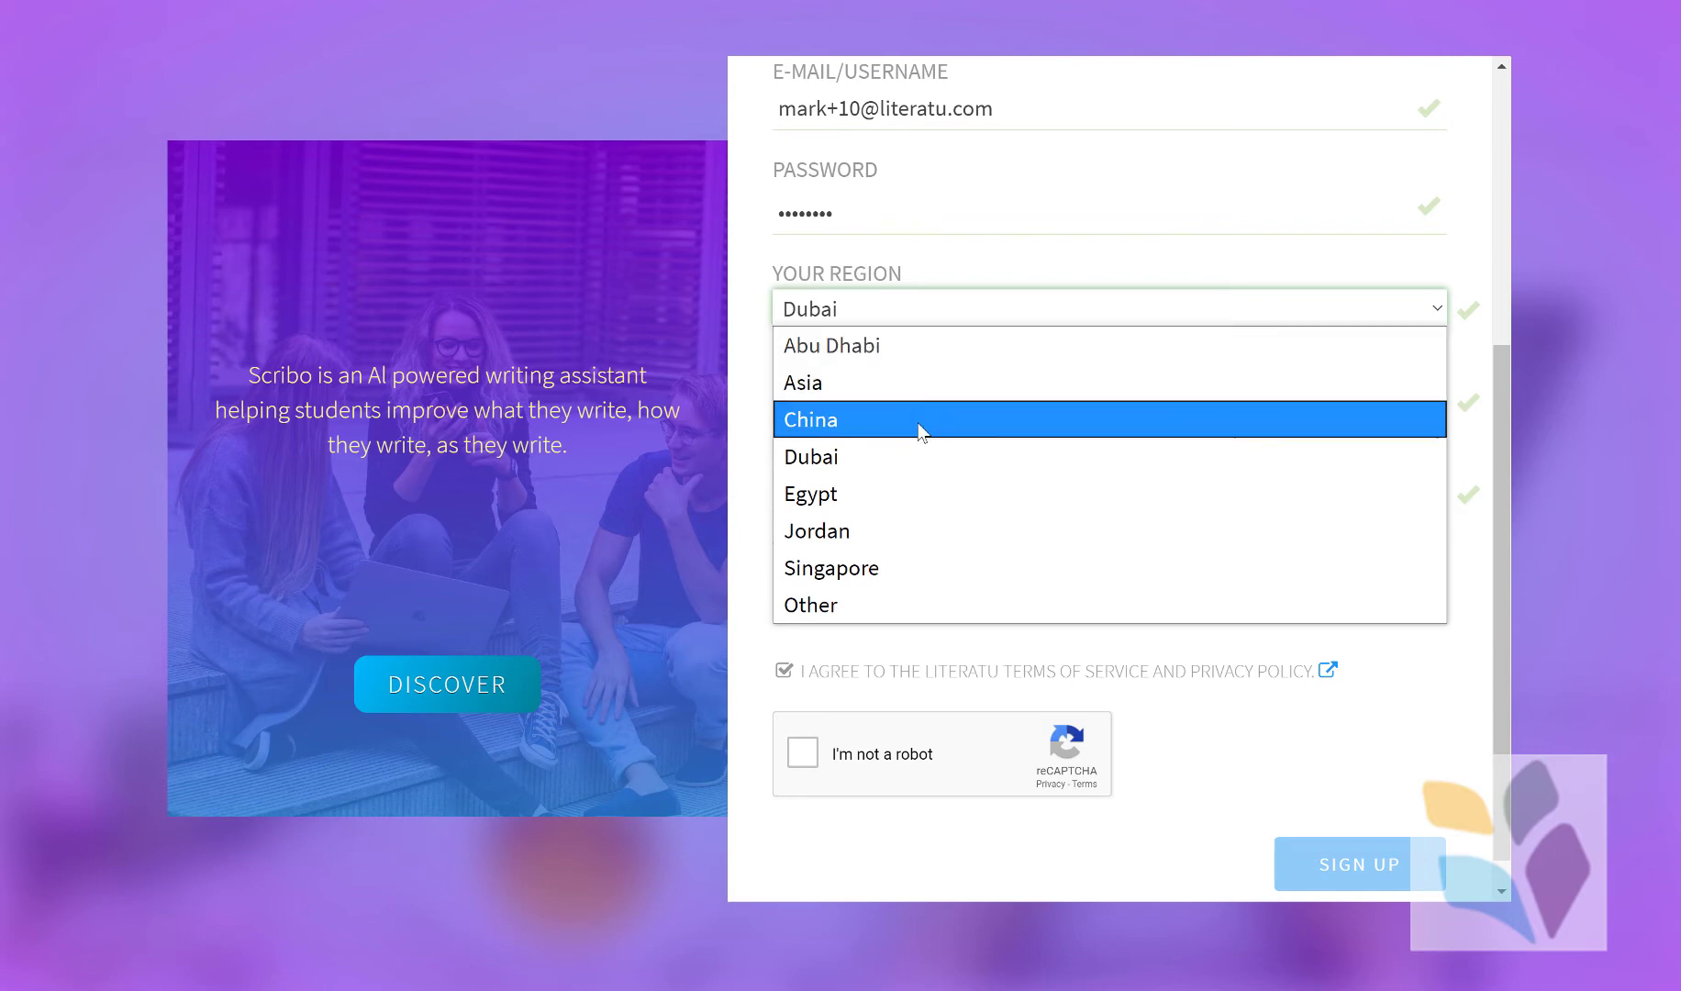
pyautogui.click(923, 367)
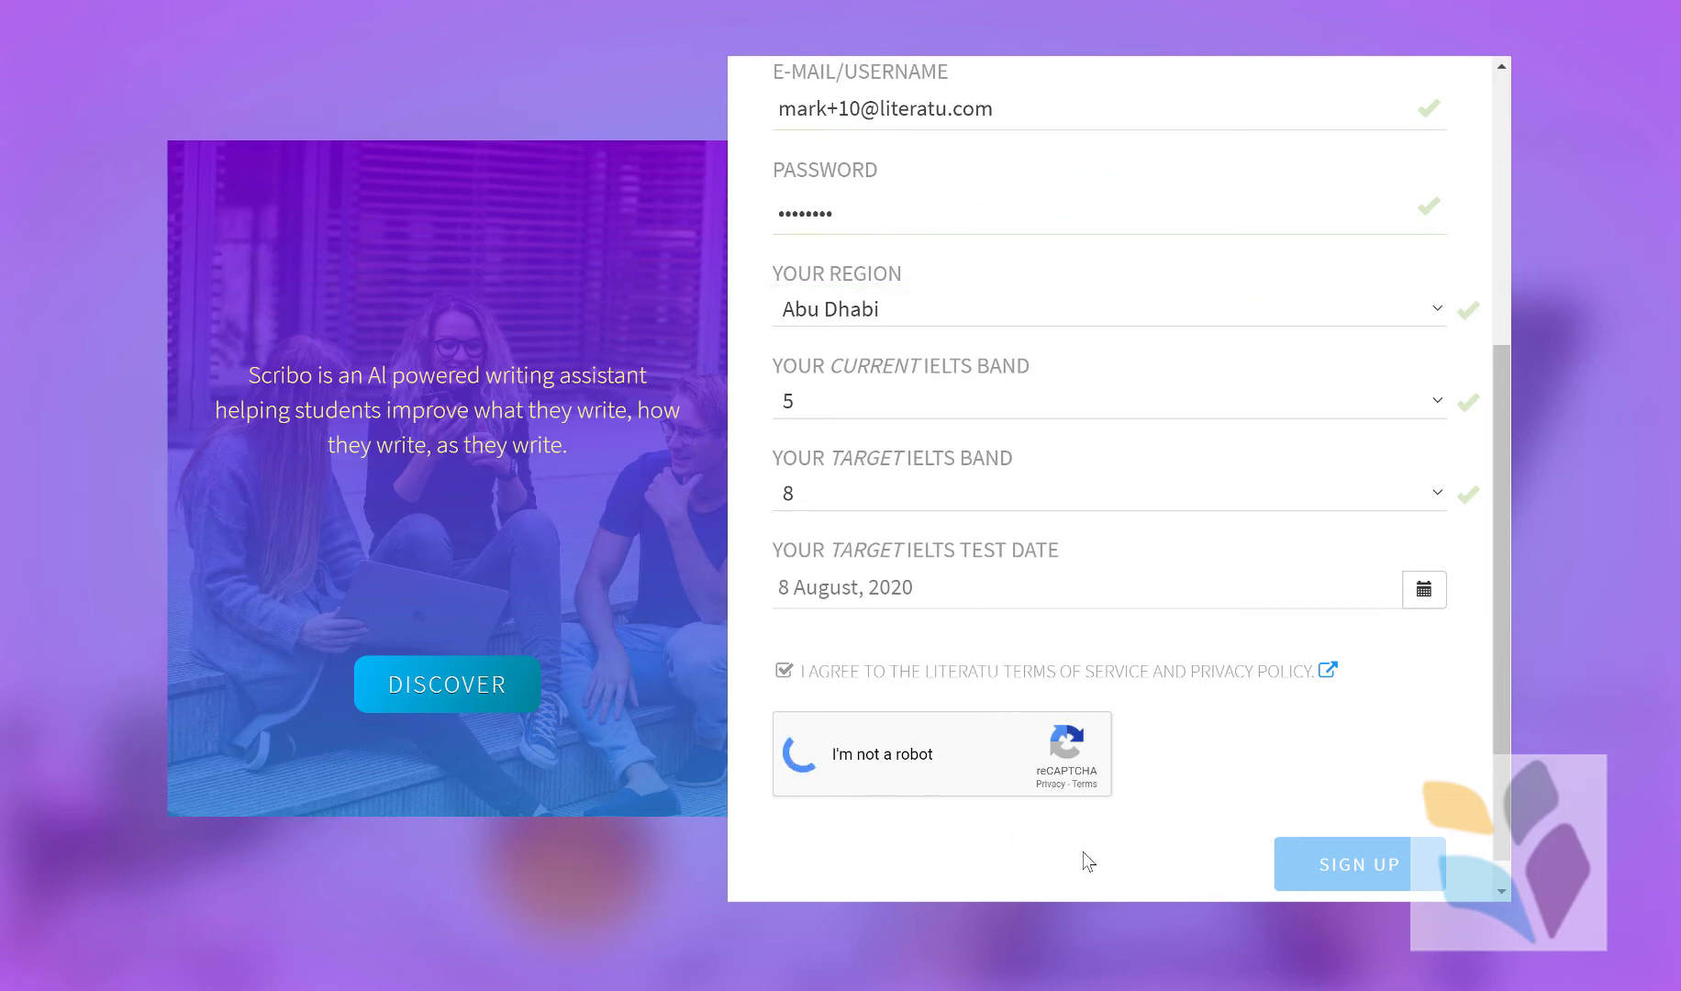
# - Submit the completed sign-up form and save the login password in the browser
pyautogui.scroll(-1, 1192, 890)
pyautogui.click(1346, 846)
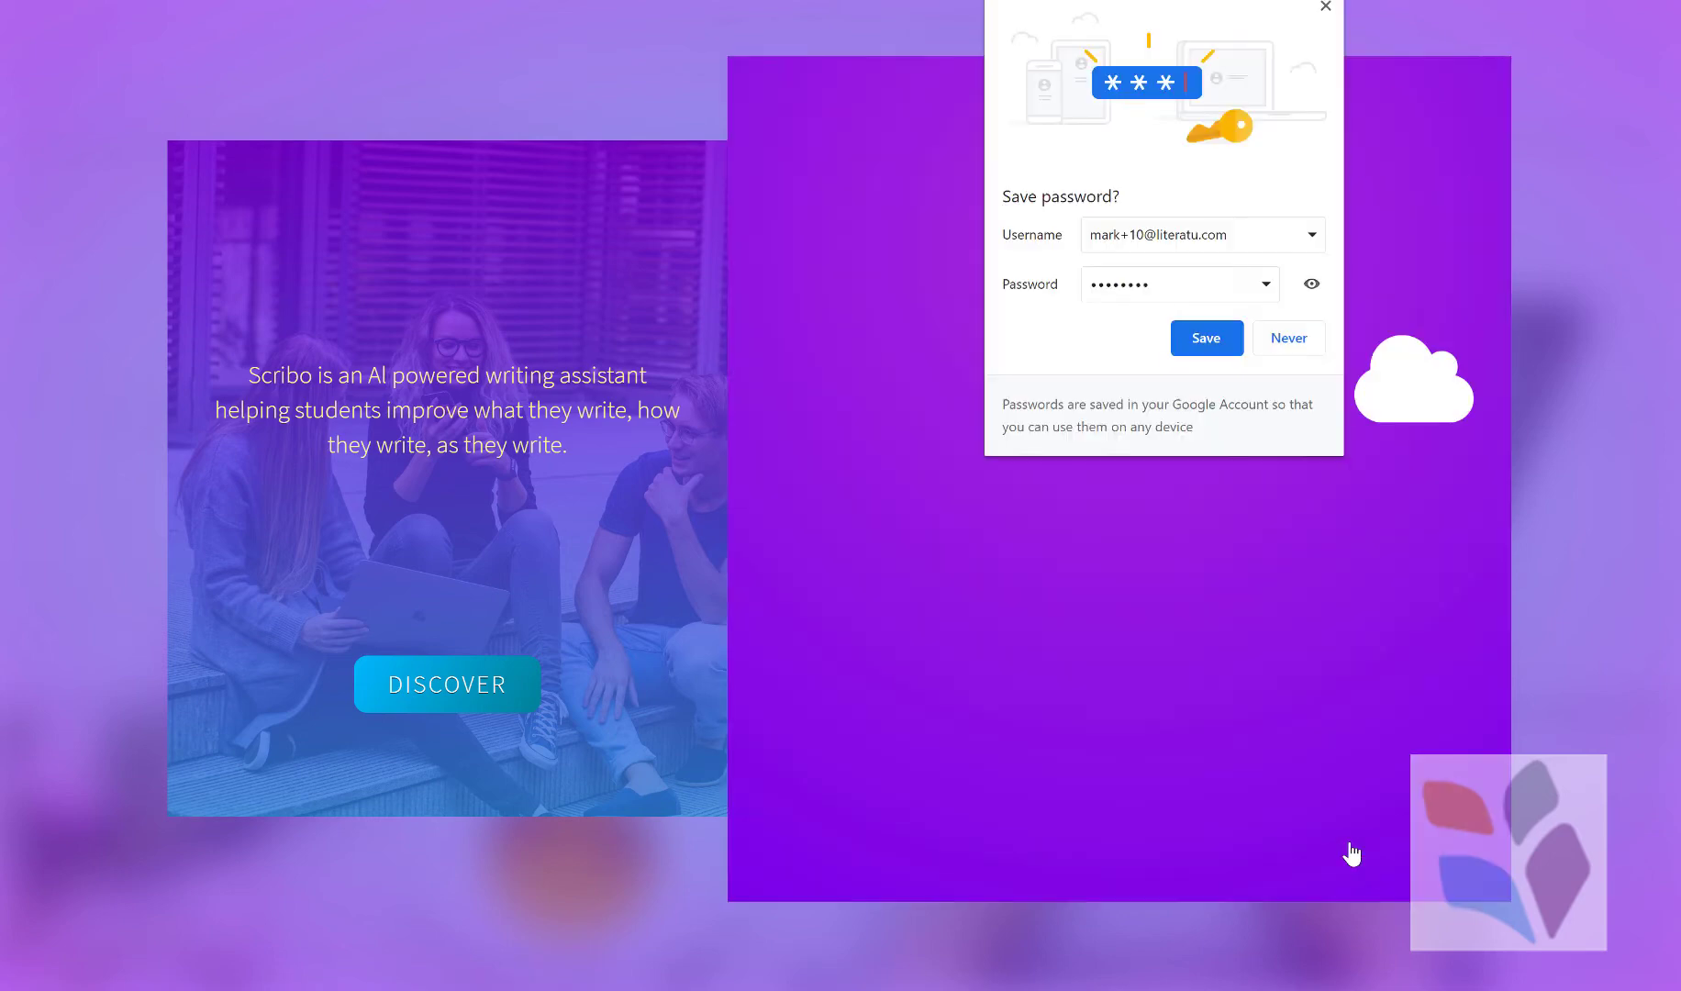
pyautogui.click(1207, 347)
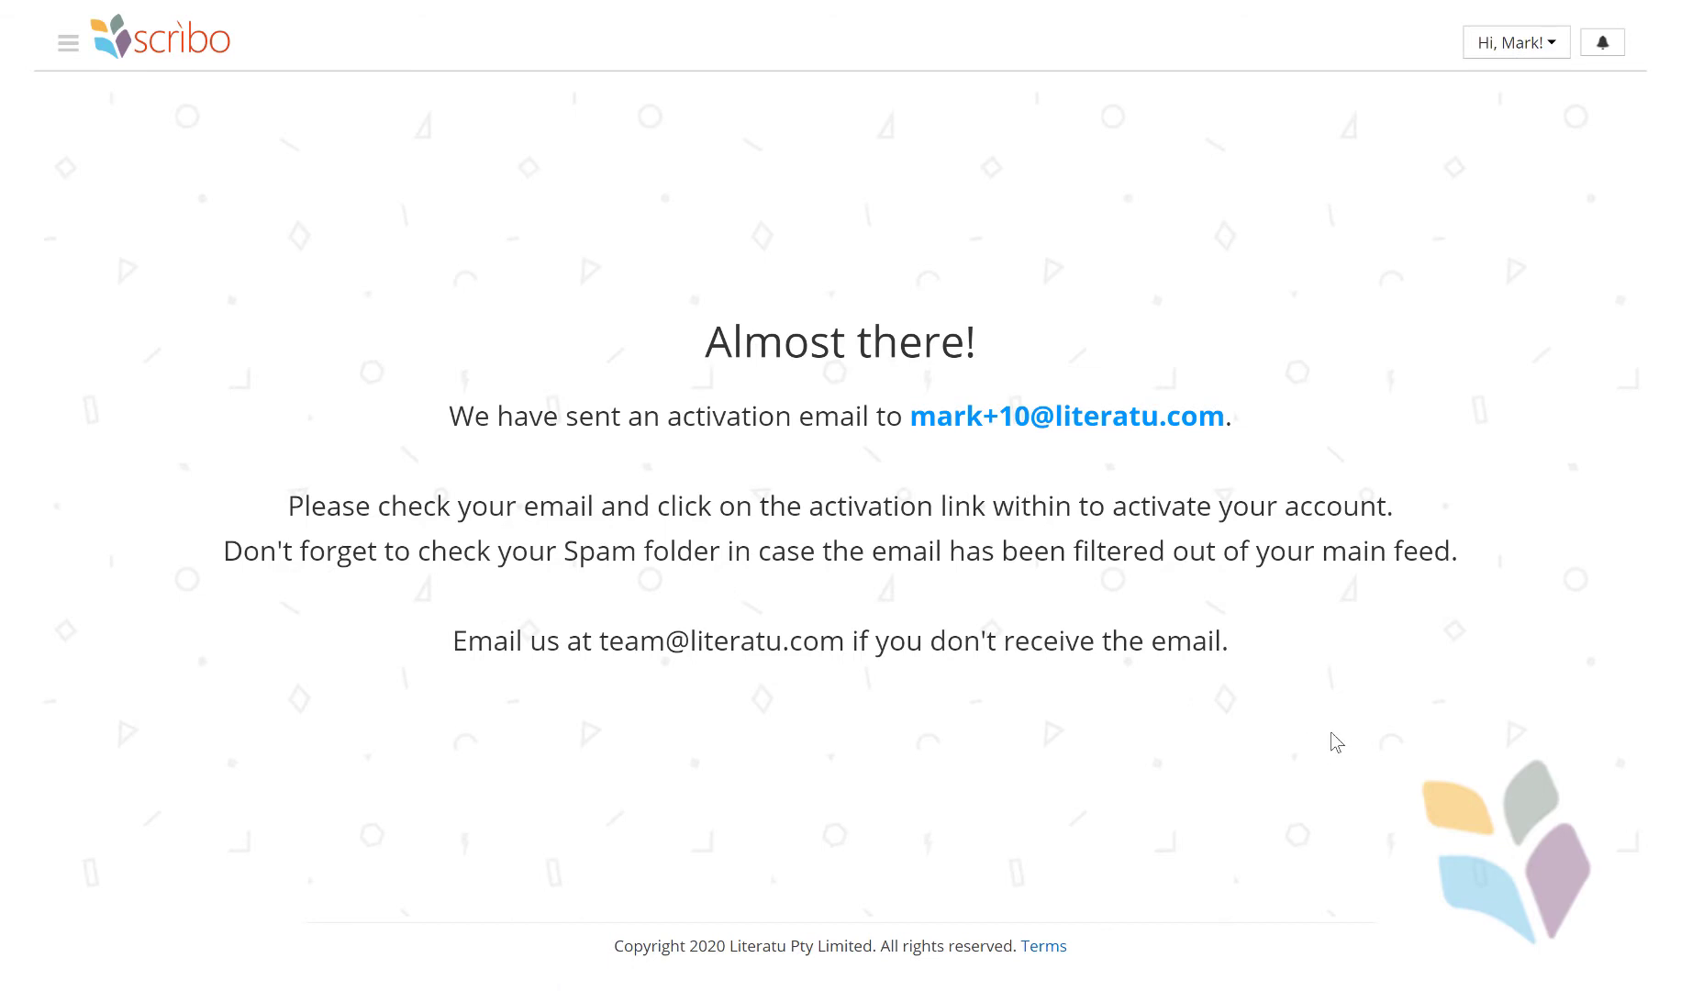
pyautogui.moveTo(1286, 990)
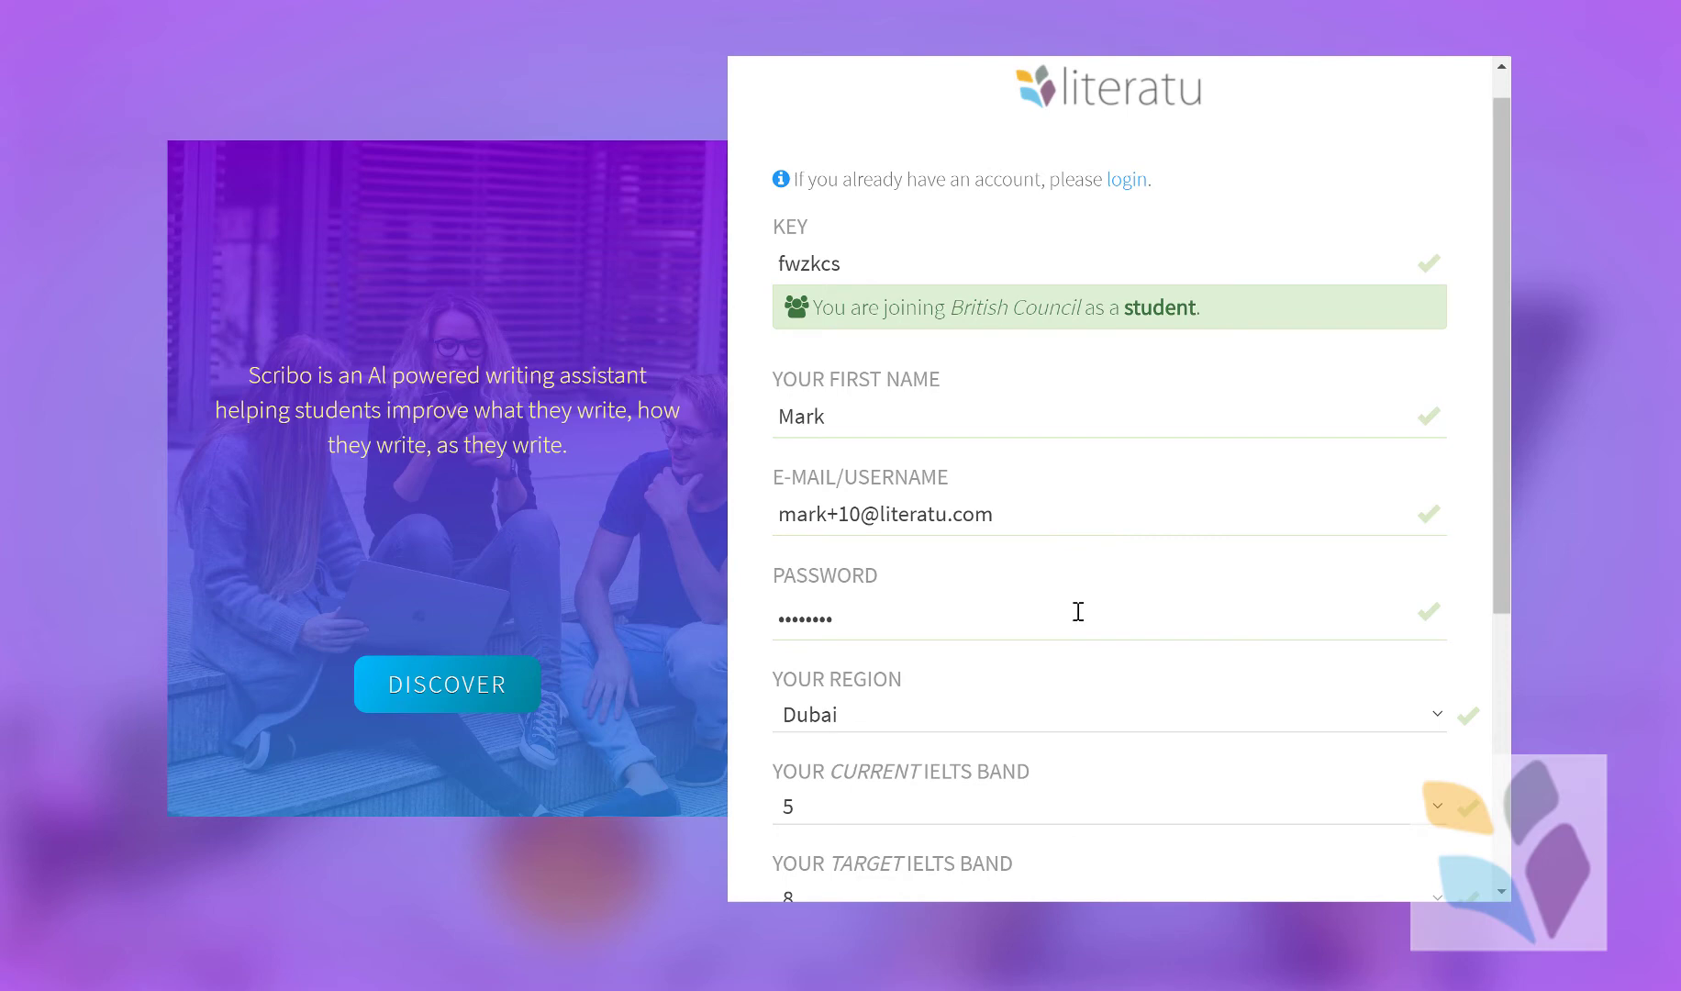
# - Set the region in the sign-up form to Abu Dhabi
pyautogui.scroll(-2, 1499, 624)
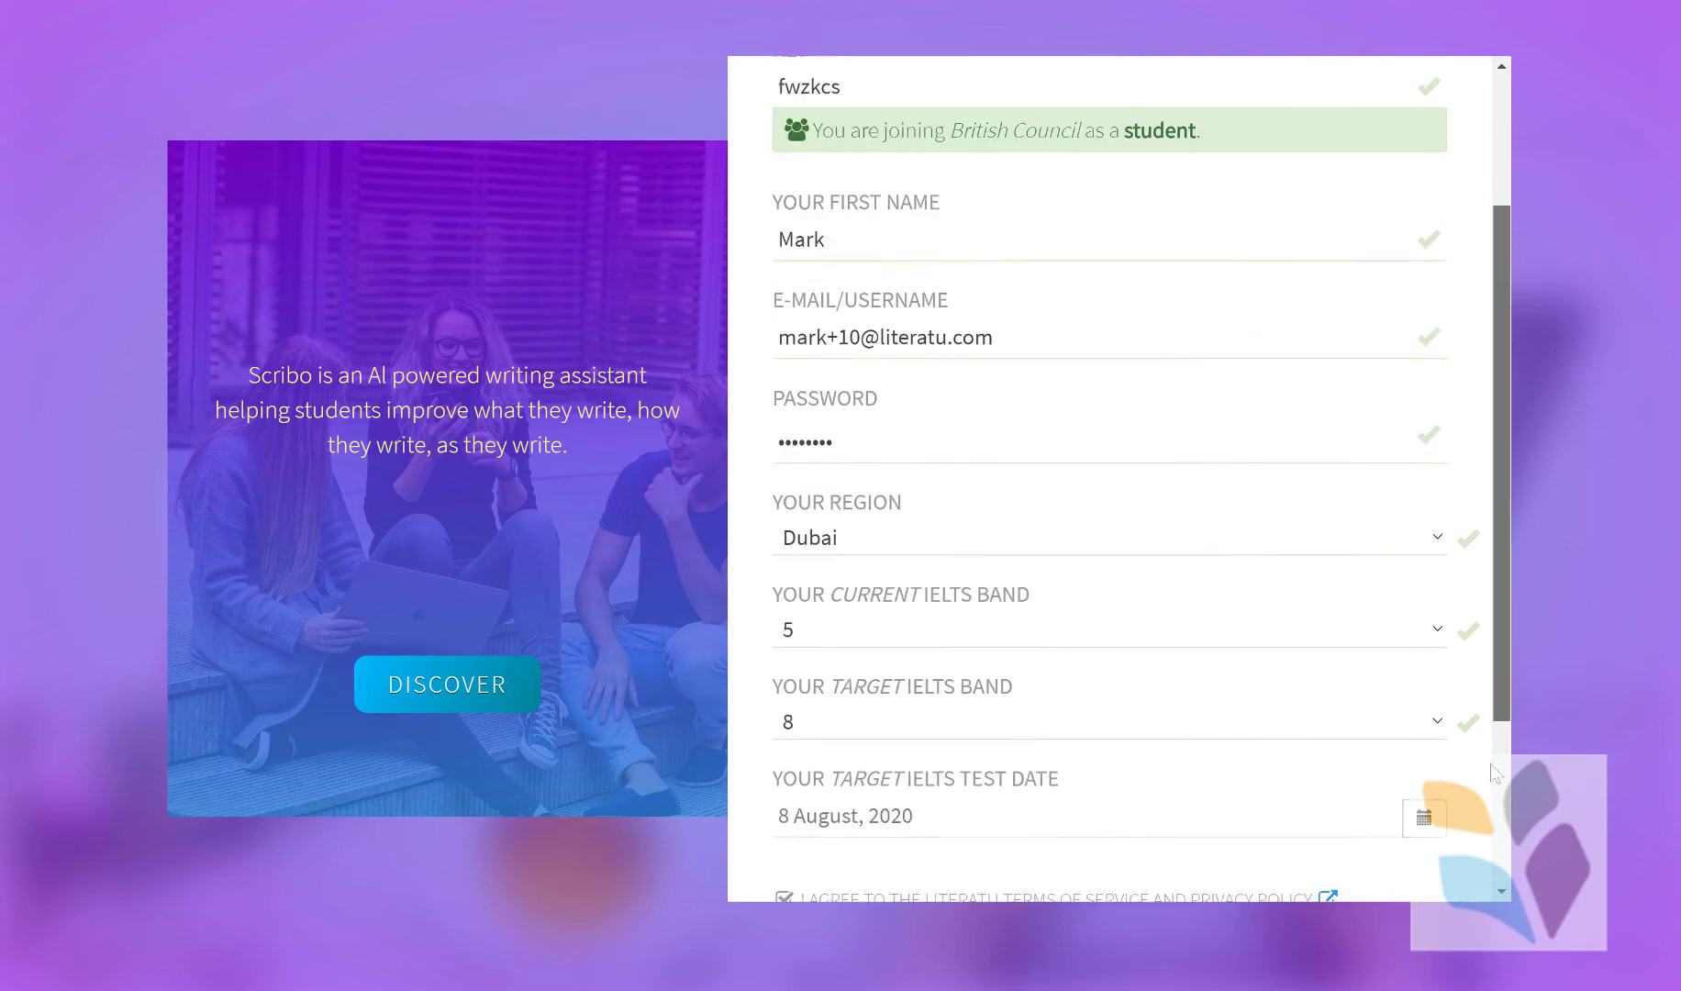
pyautogui.scroll(-3, 1490, 771)
pyautogui.click(1429, 315)
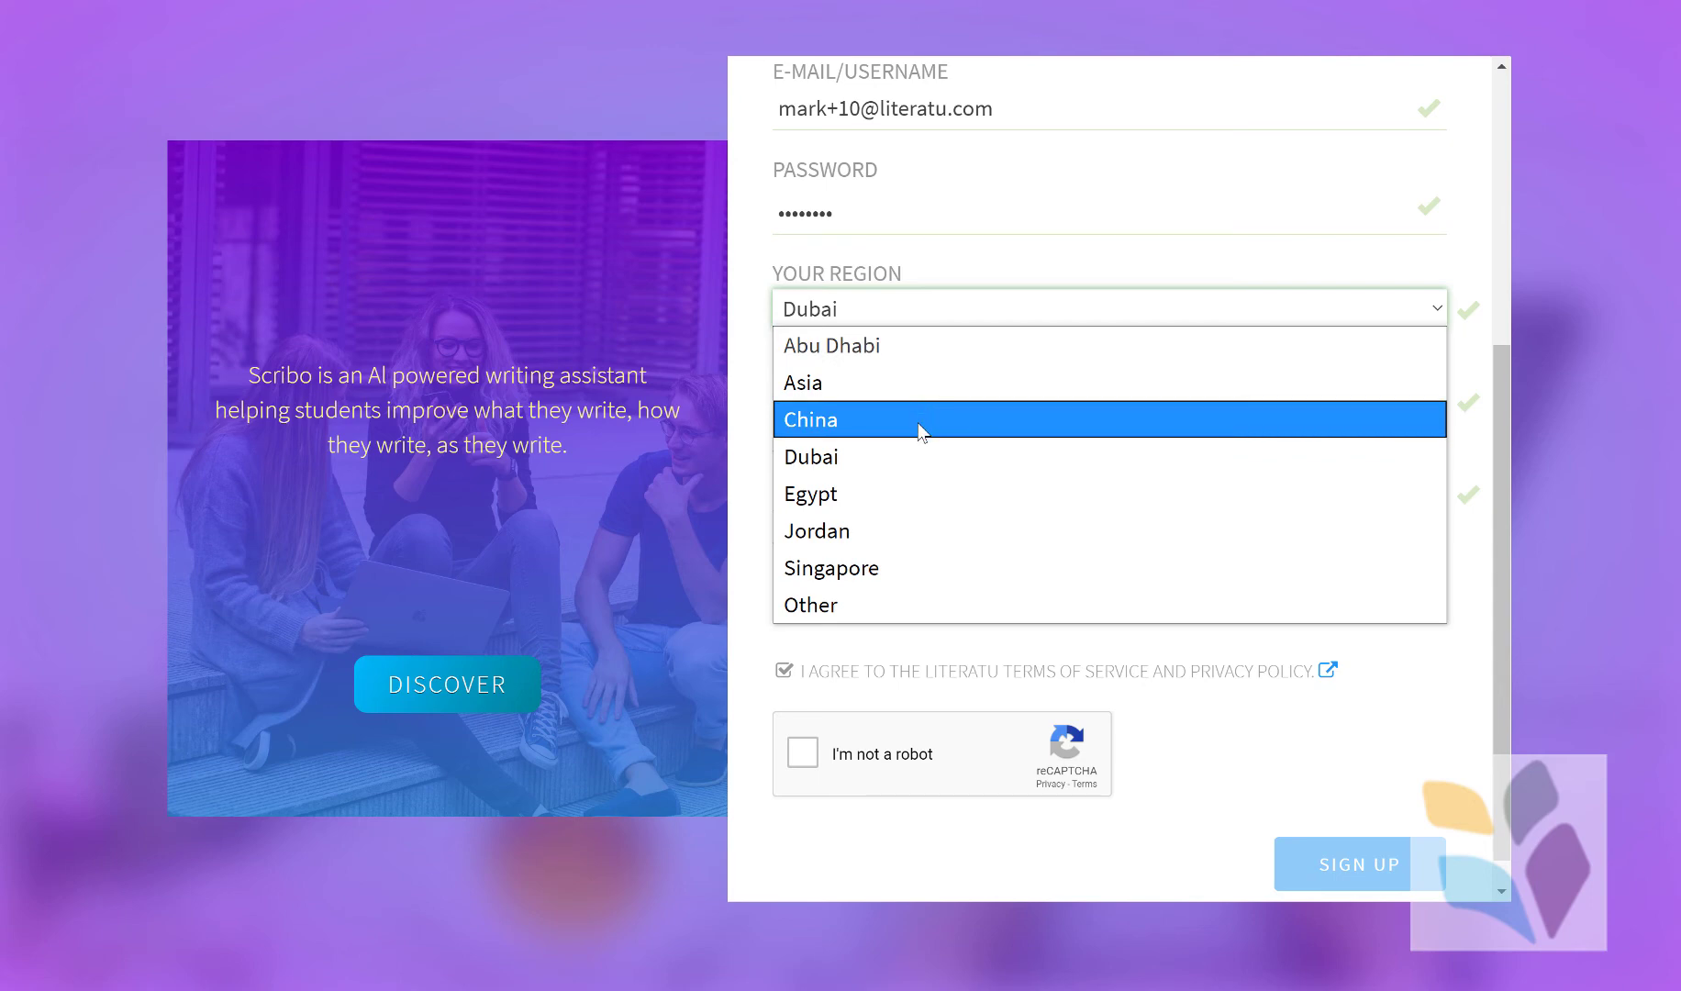
pyautogui.click(919, 355)
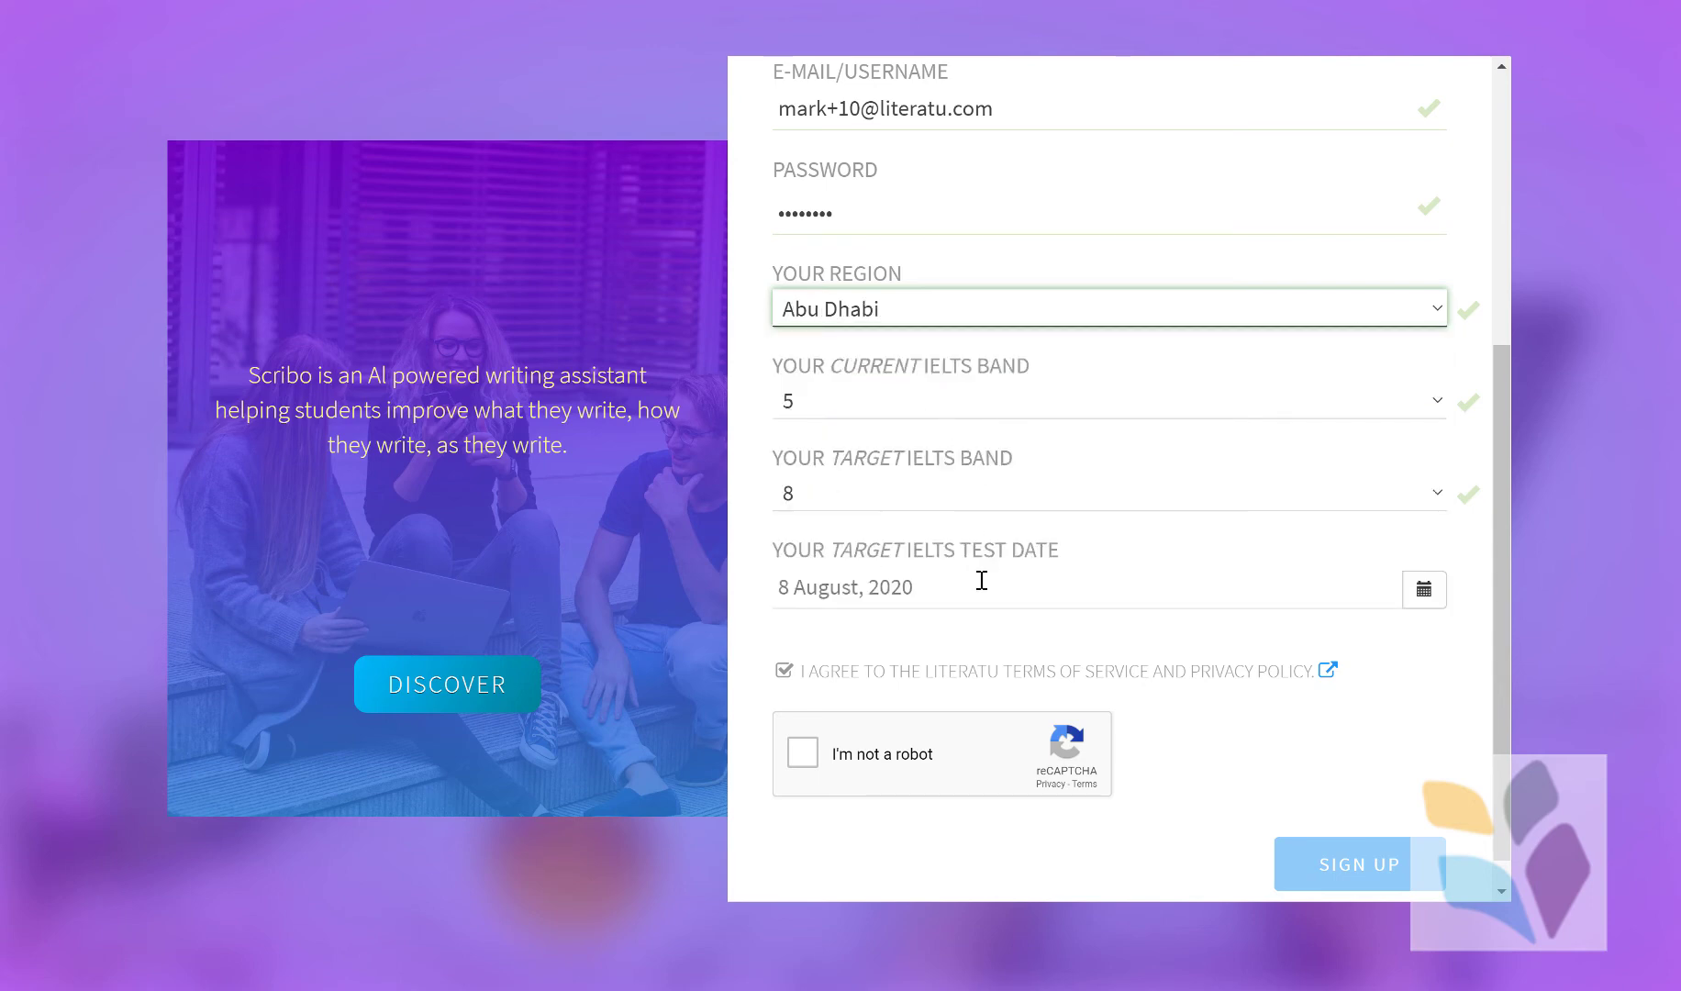
# - Complete the reCAPTCHA check, sign up for the account and save its password in the browser
pyautogui.click(804, 753)
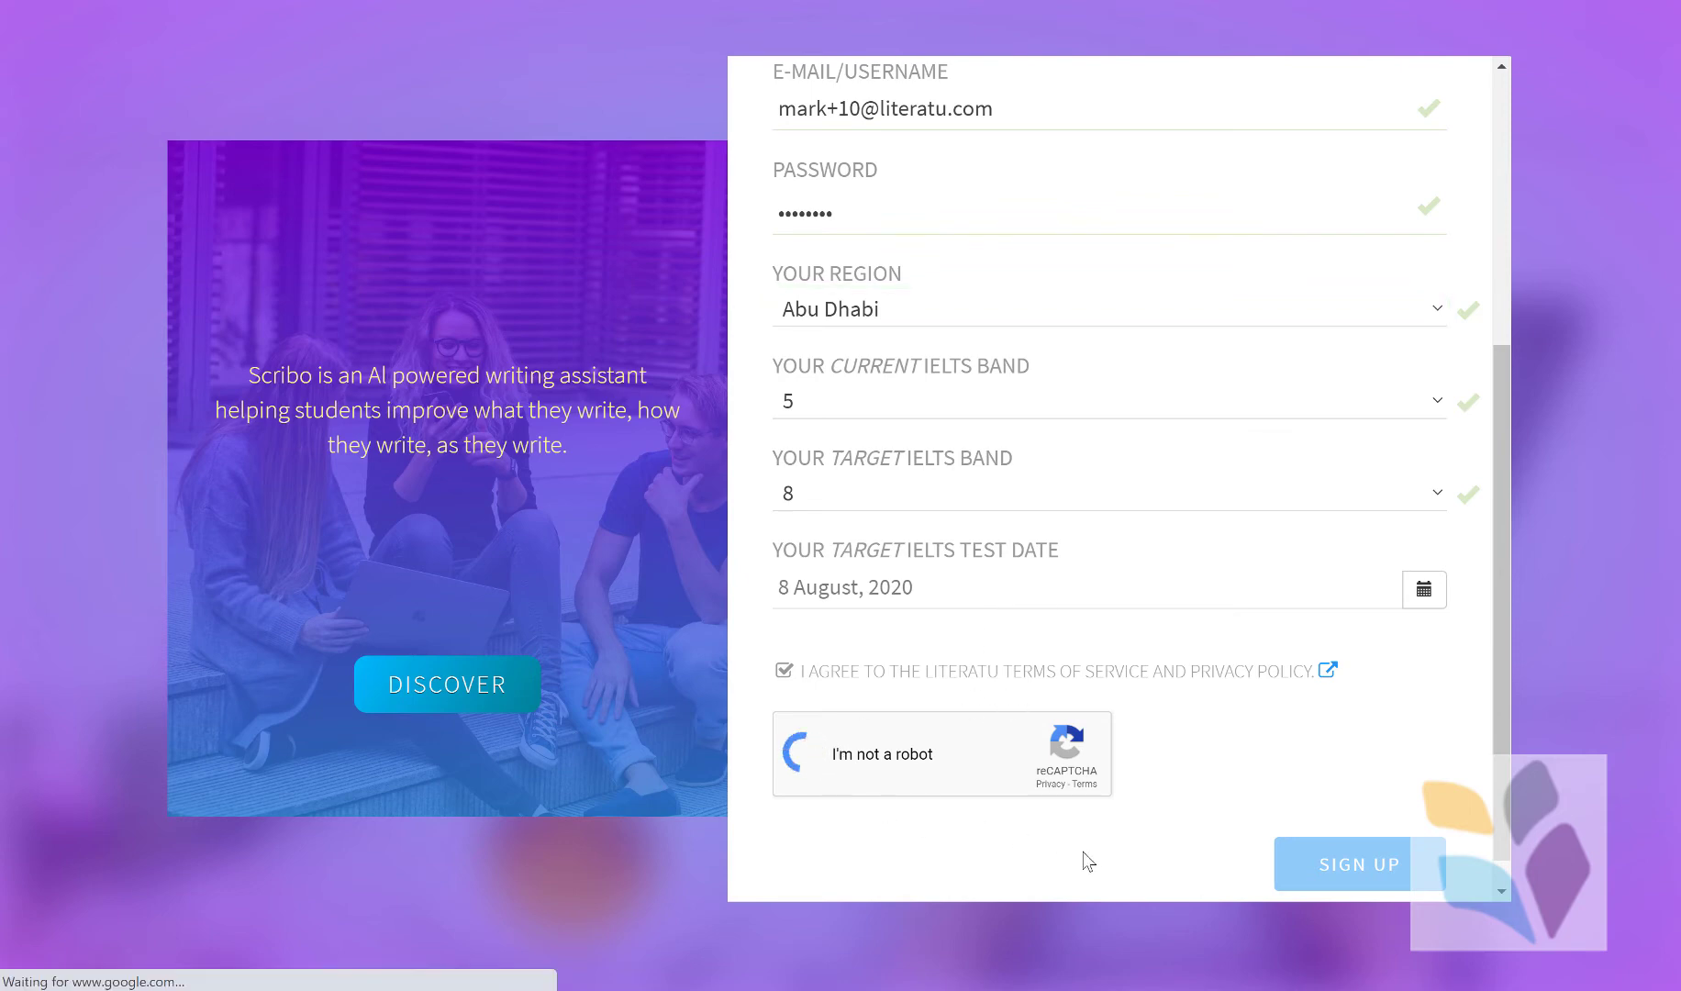
pyautogui.scroll(-1, 1147, 892)
pyautogui.click(1351, 850)
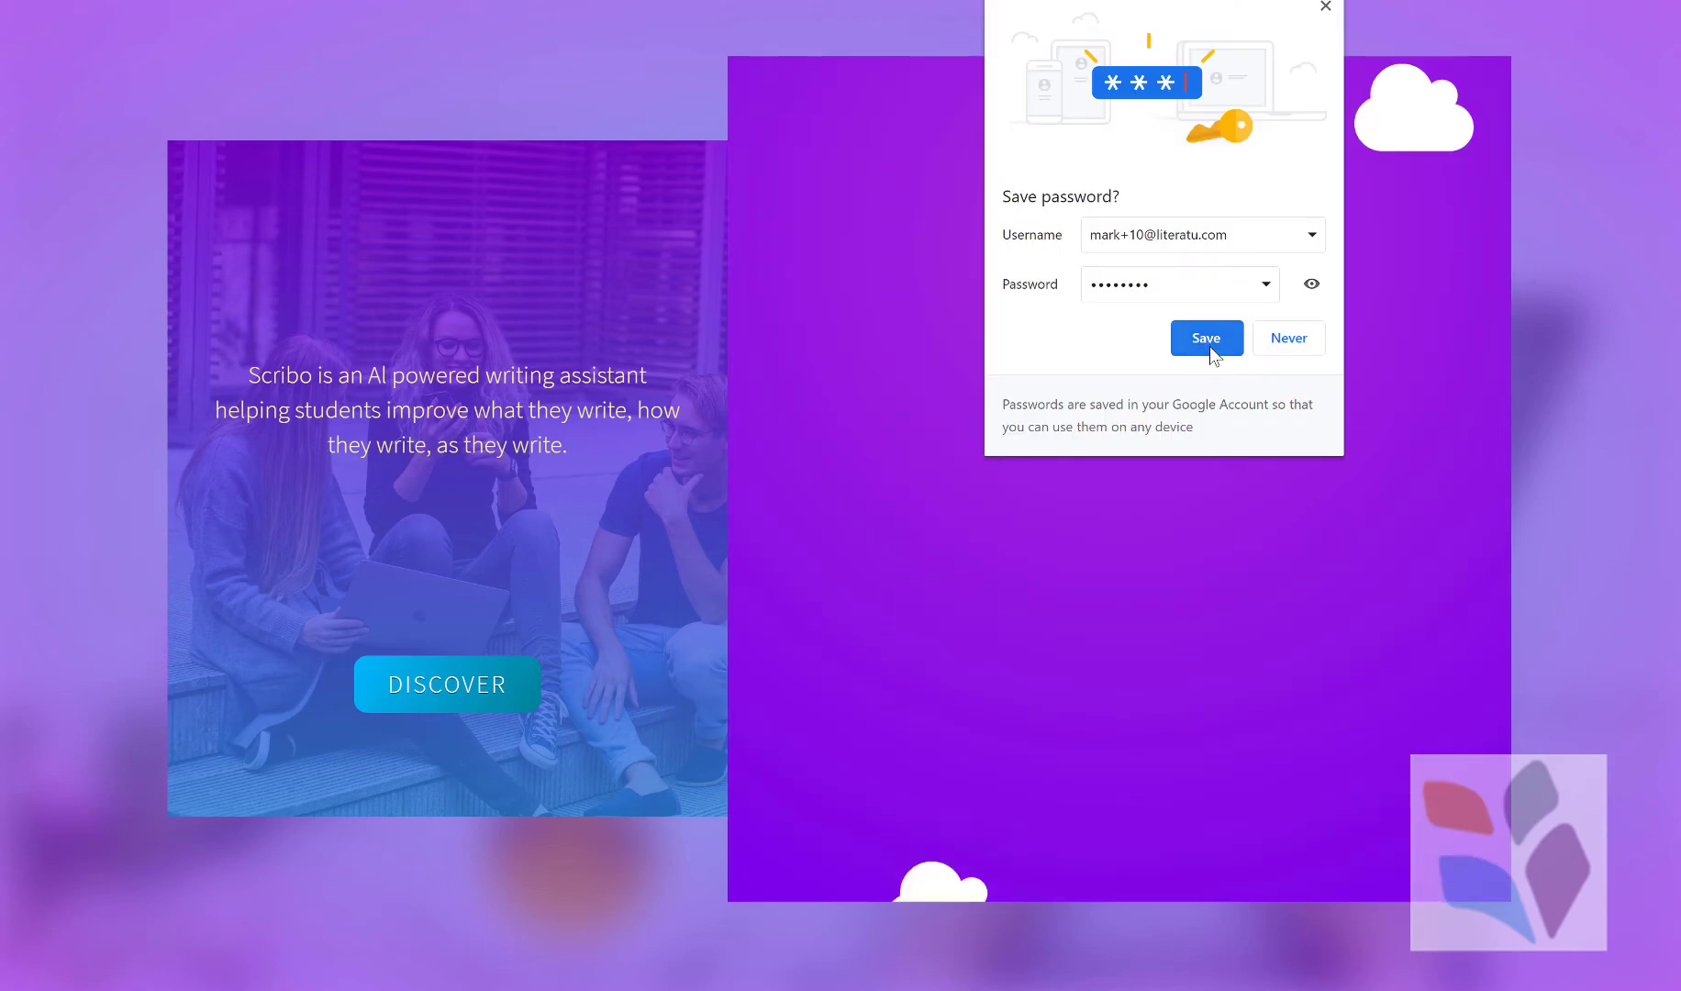
pyautogui.click(1207, 338)
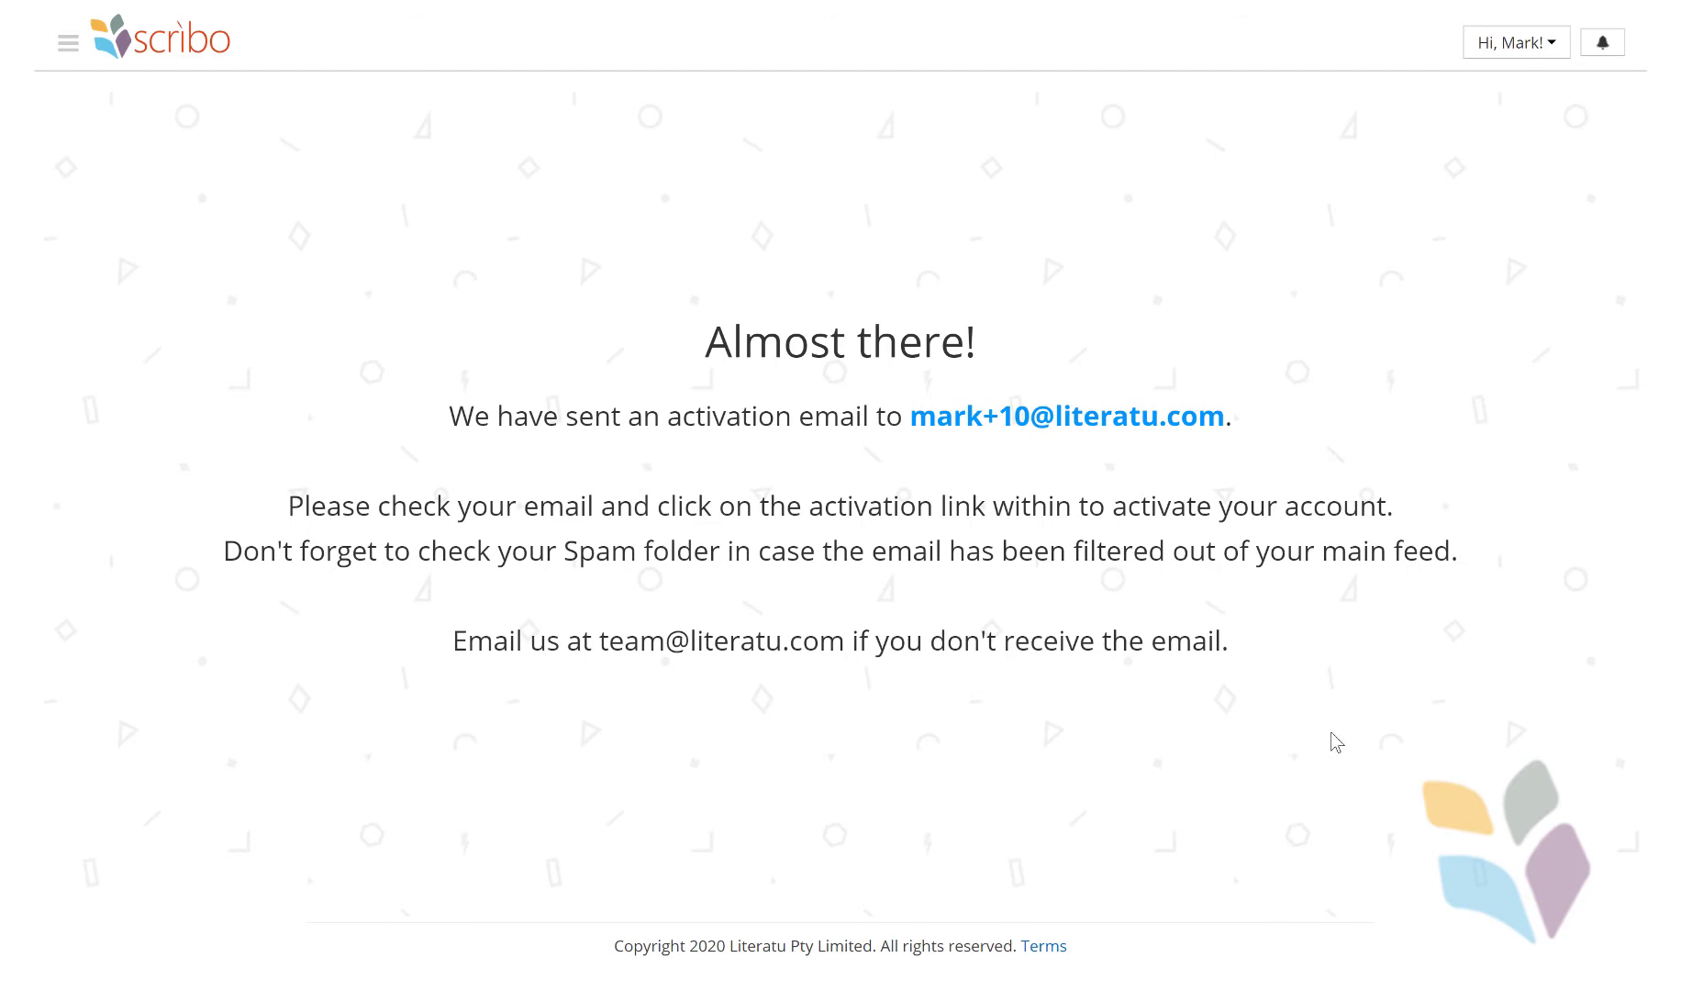
# - Switch to Gmail and activate the account through the link in the Welcome to Literatu e-mail
pyautogui.moveTo(1286, 989)
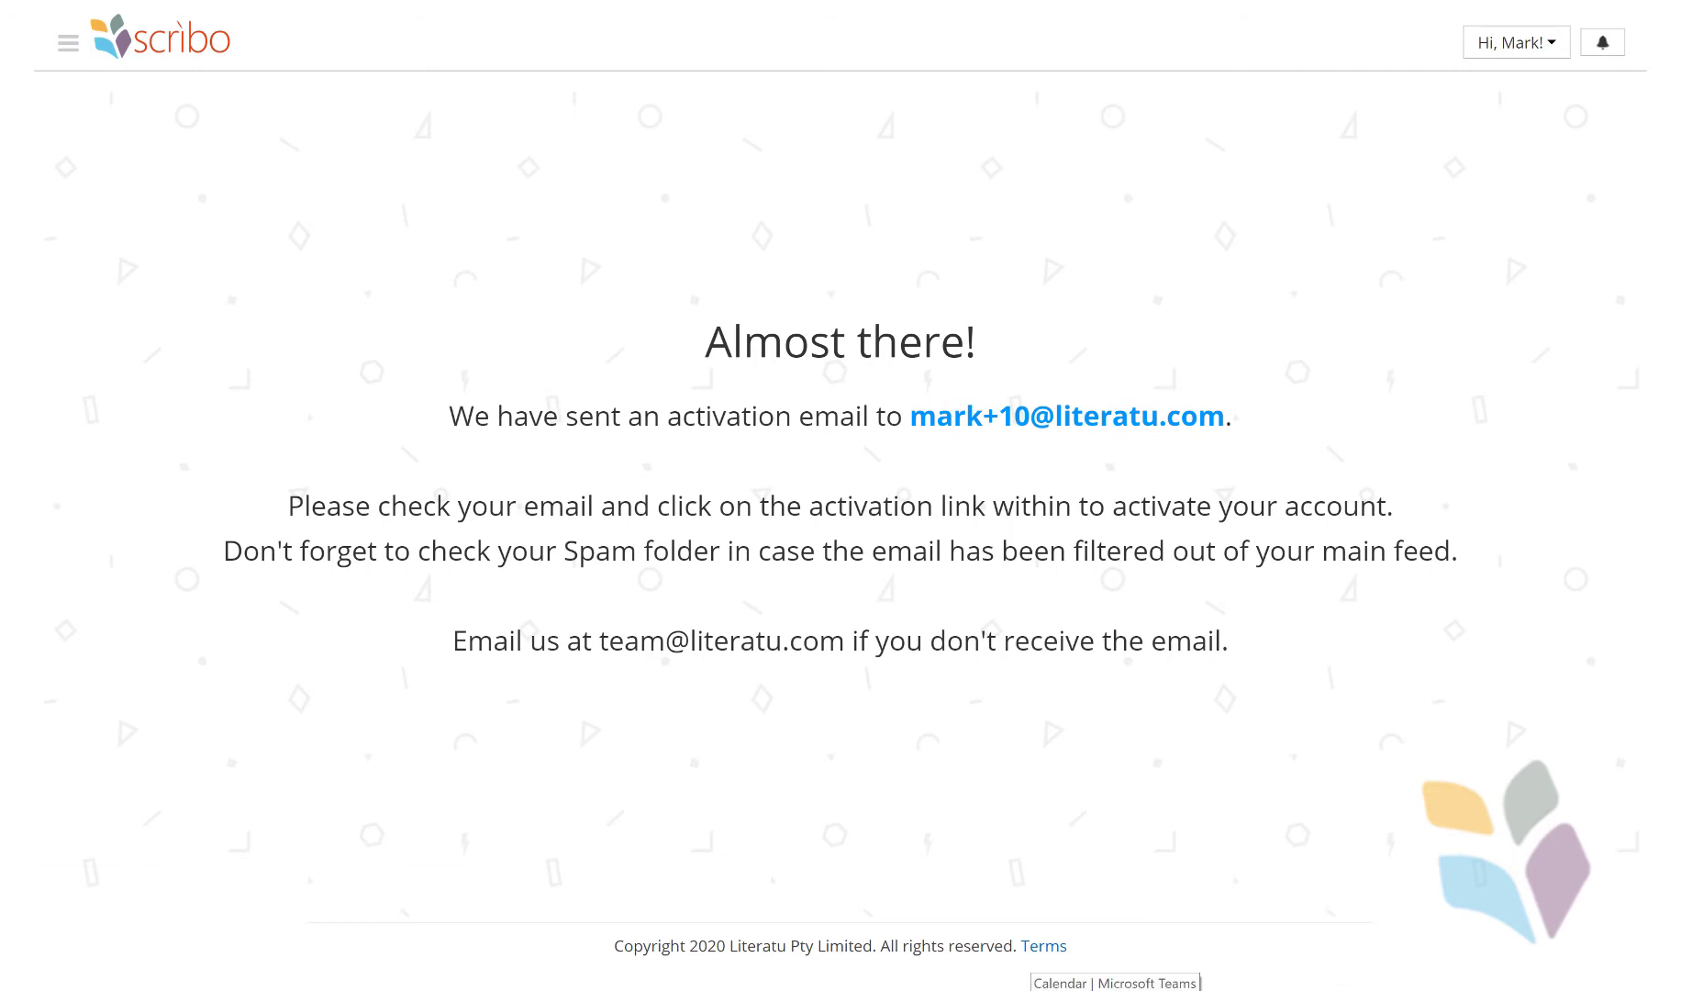
pyautogui.click(1111, 989)
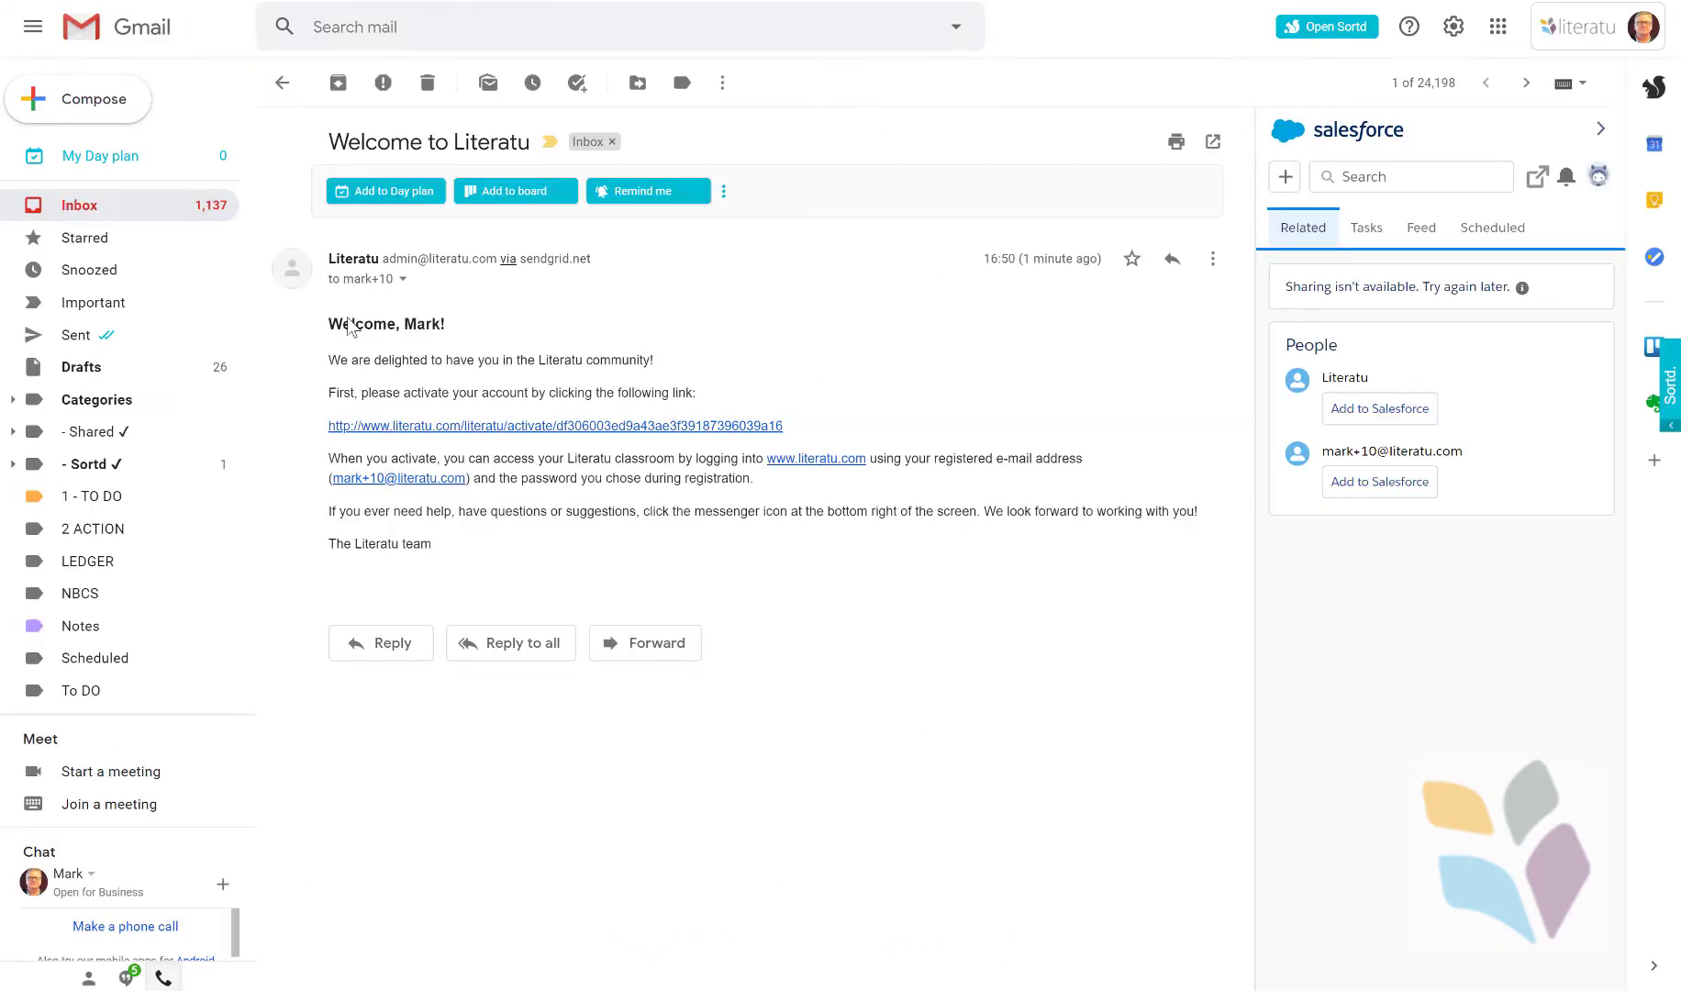
pyautogui.click(525, 426)
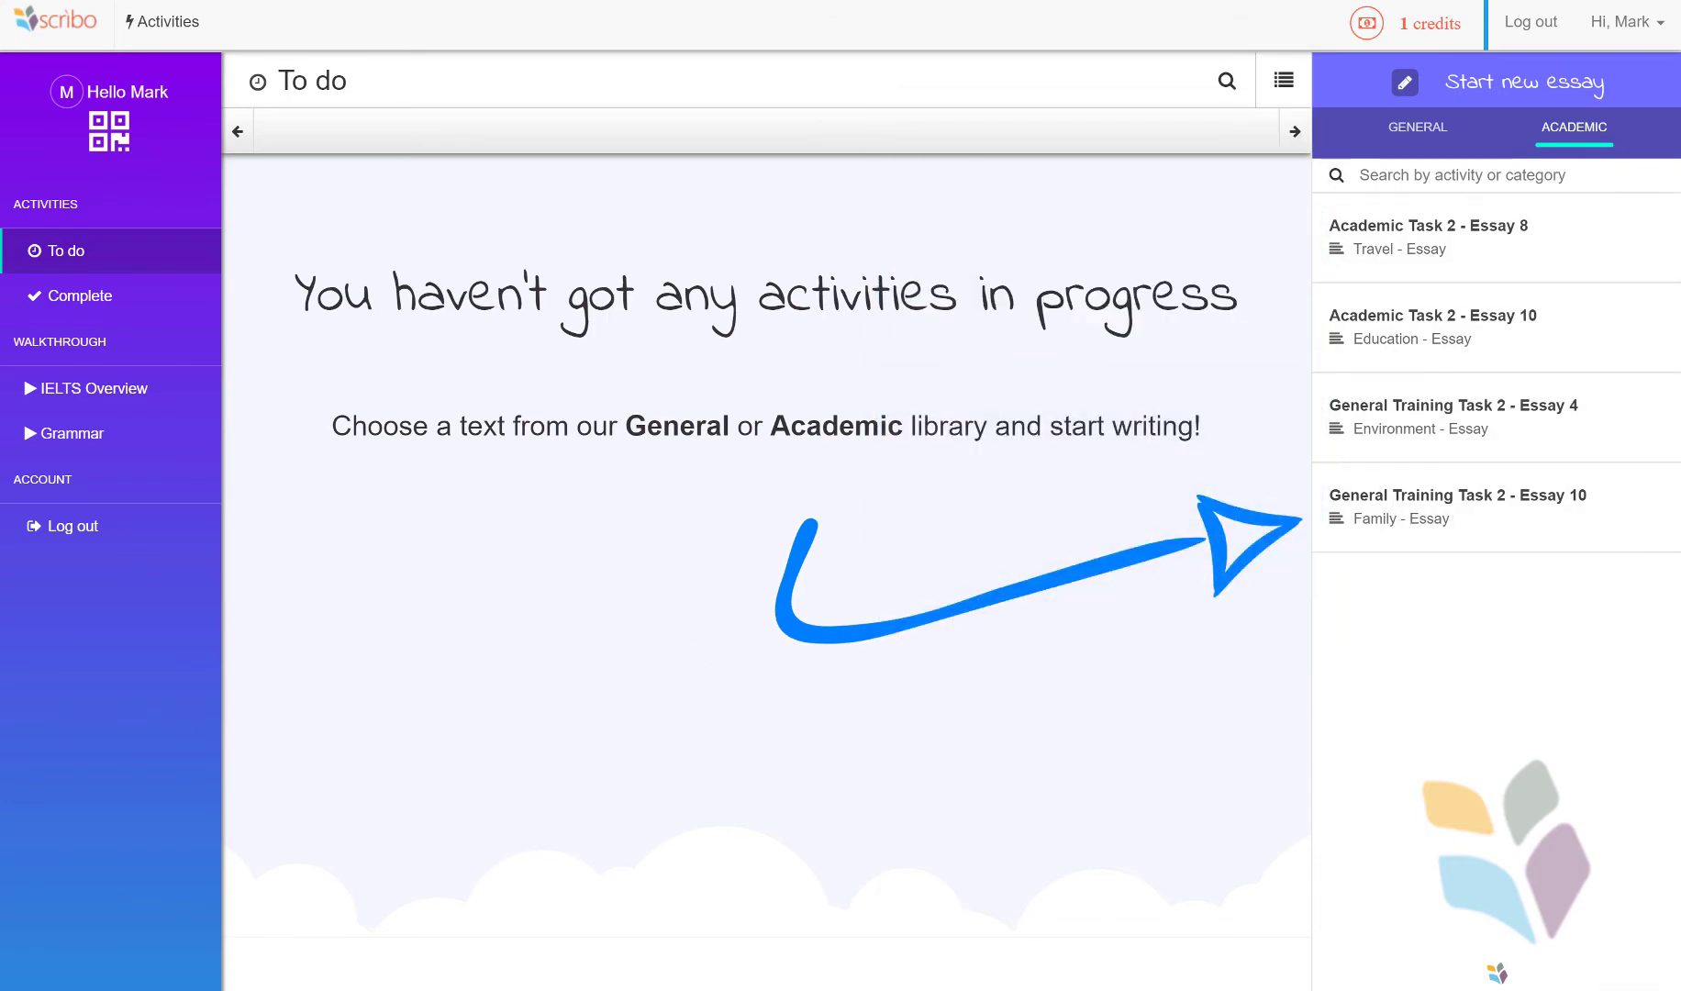
# - Start the Family essay General Training Task 2 - Essay 10 and open its Writing Plan
pyautogui.moveTo(1386, 496)
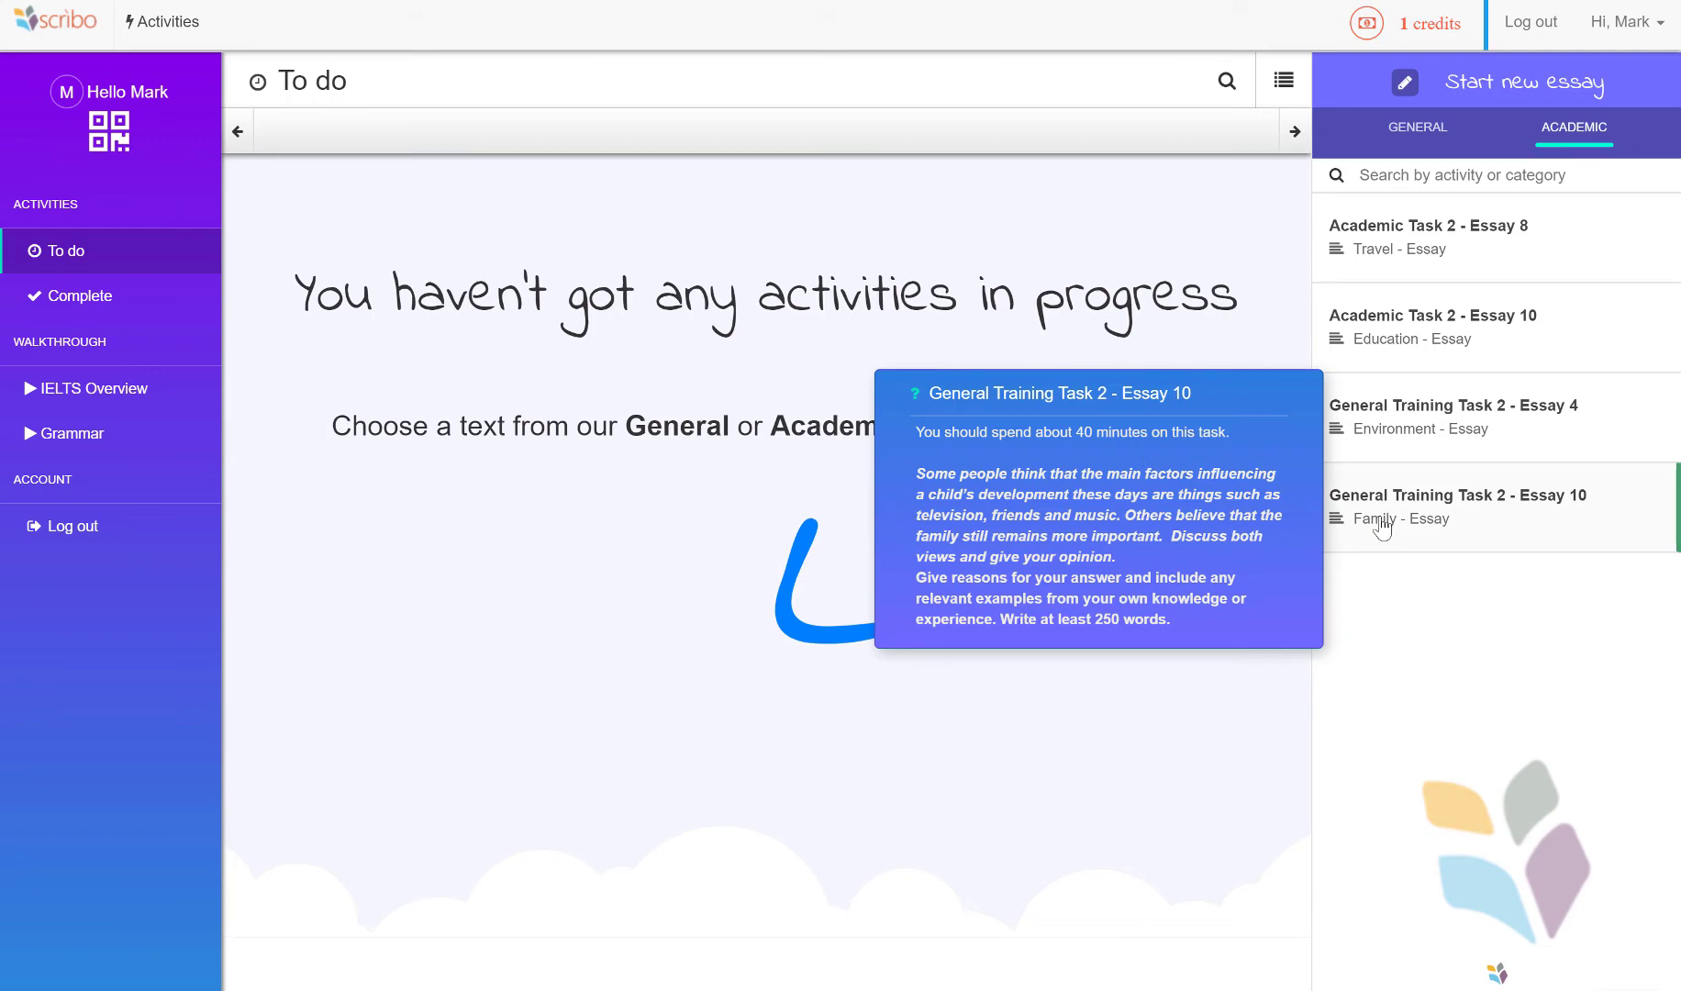
pyautogui.click(1381, 525)
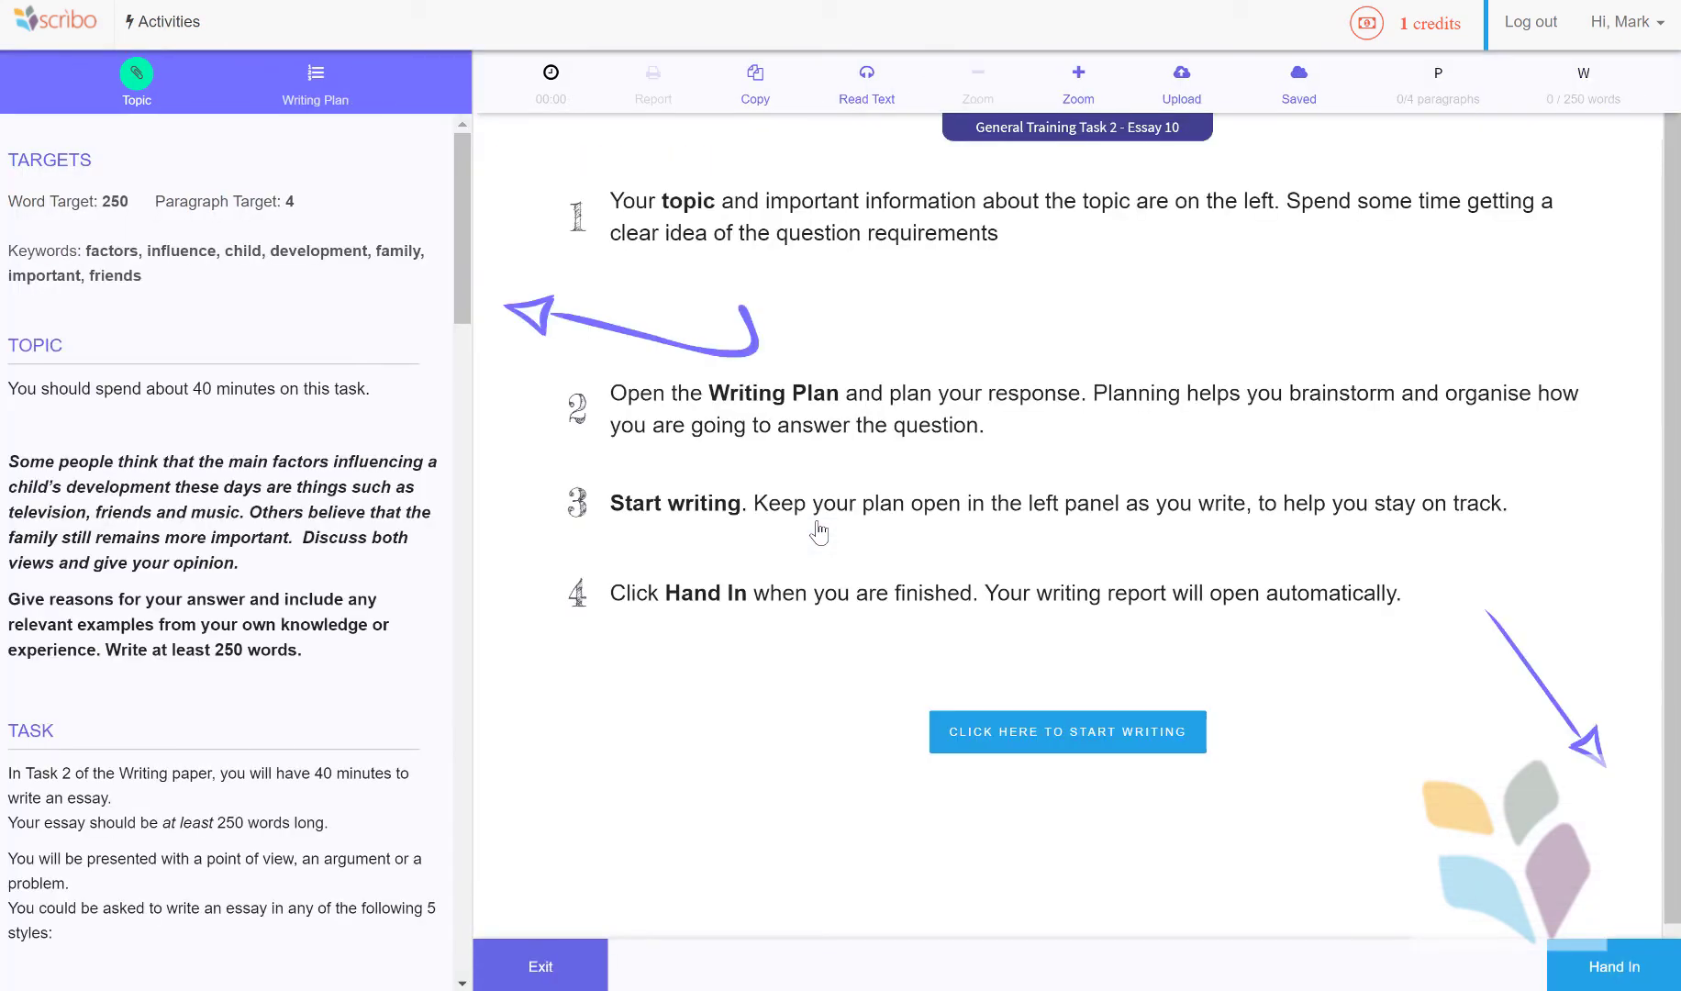
pyautogui.click(314, 92)
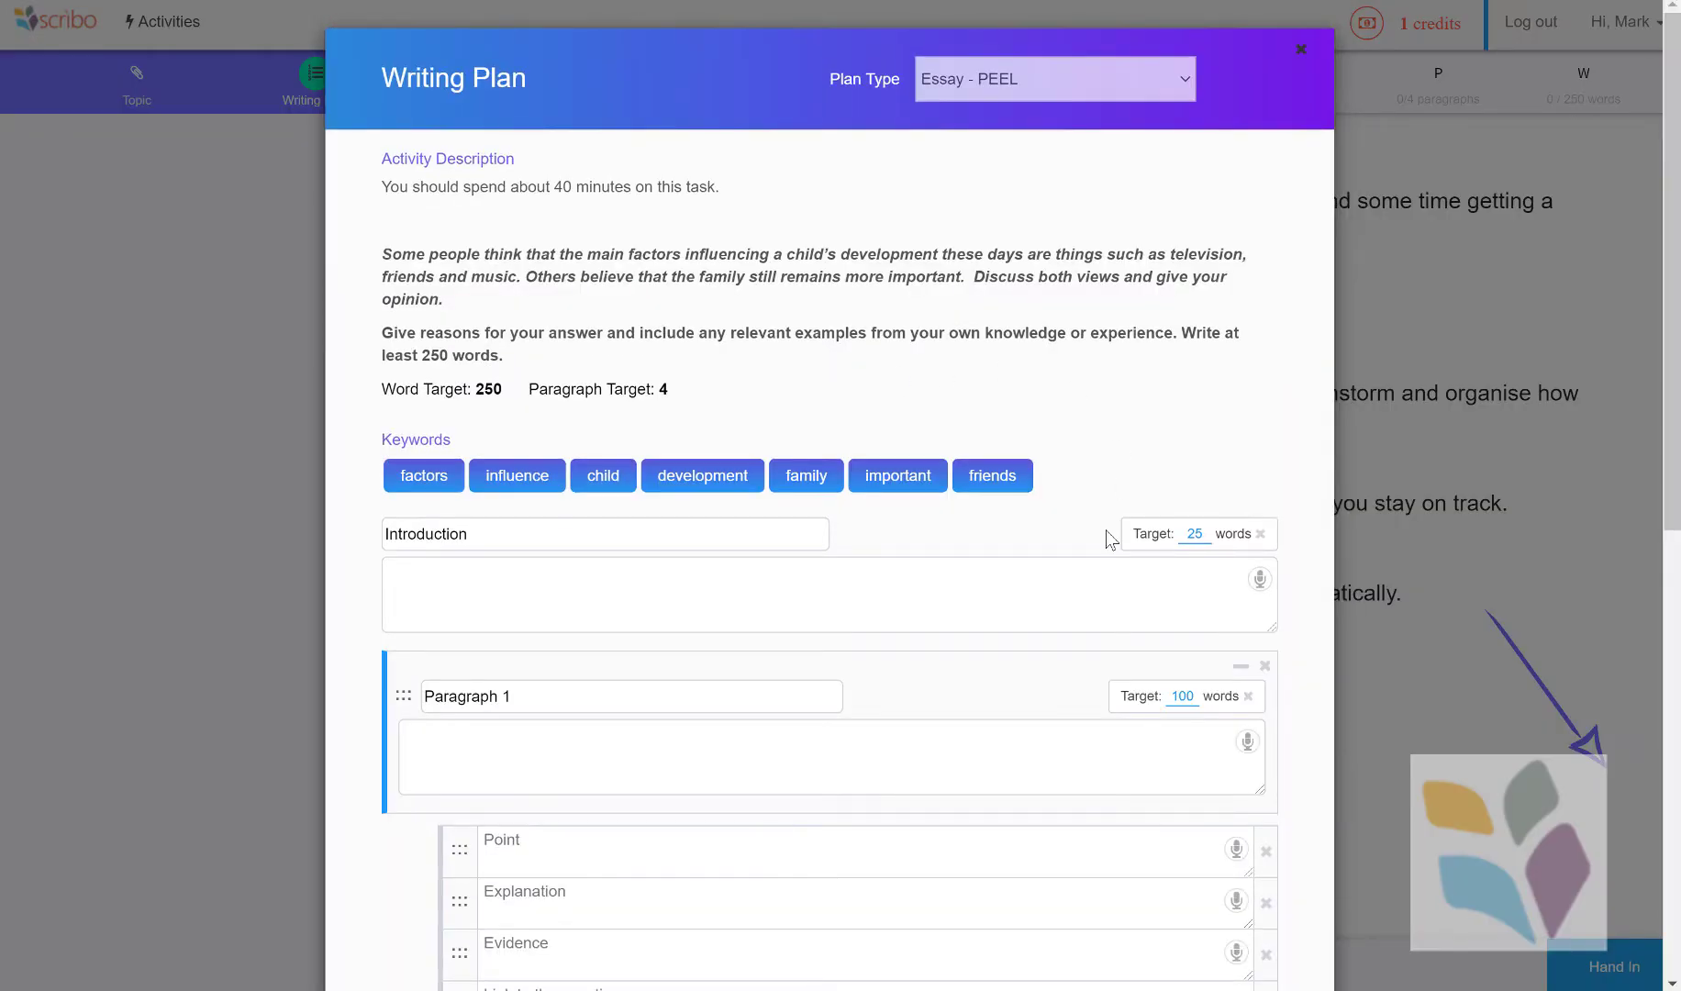
# - Dictate "Microphone to play mirror say it's best I can without having to type." into the plan's Introduction notes
pyautogui.scroll(-5, 1115, 533)
pyautogui.scroll(5, 1126, 506)
pyautogui.scroll(-5, 651, 735)
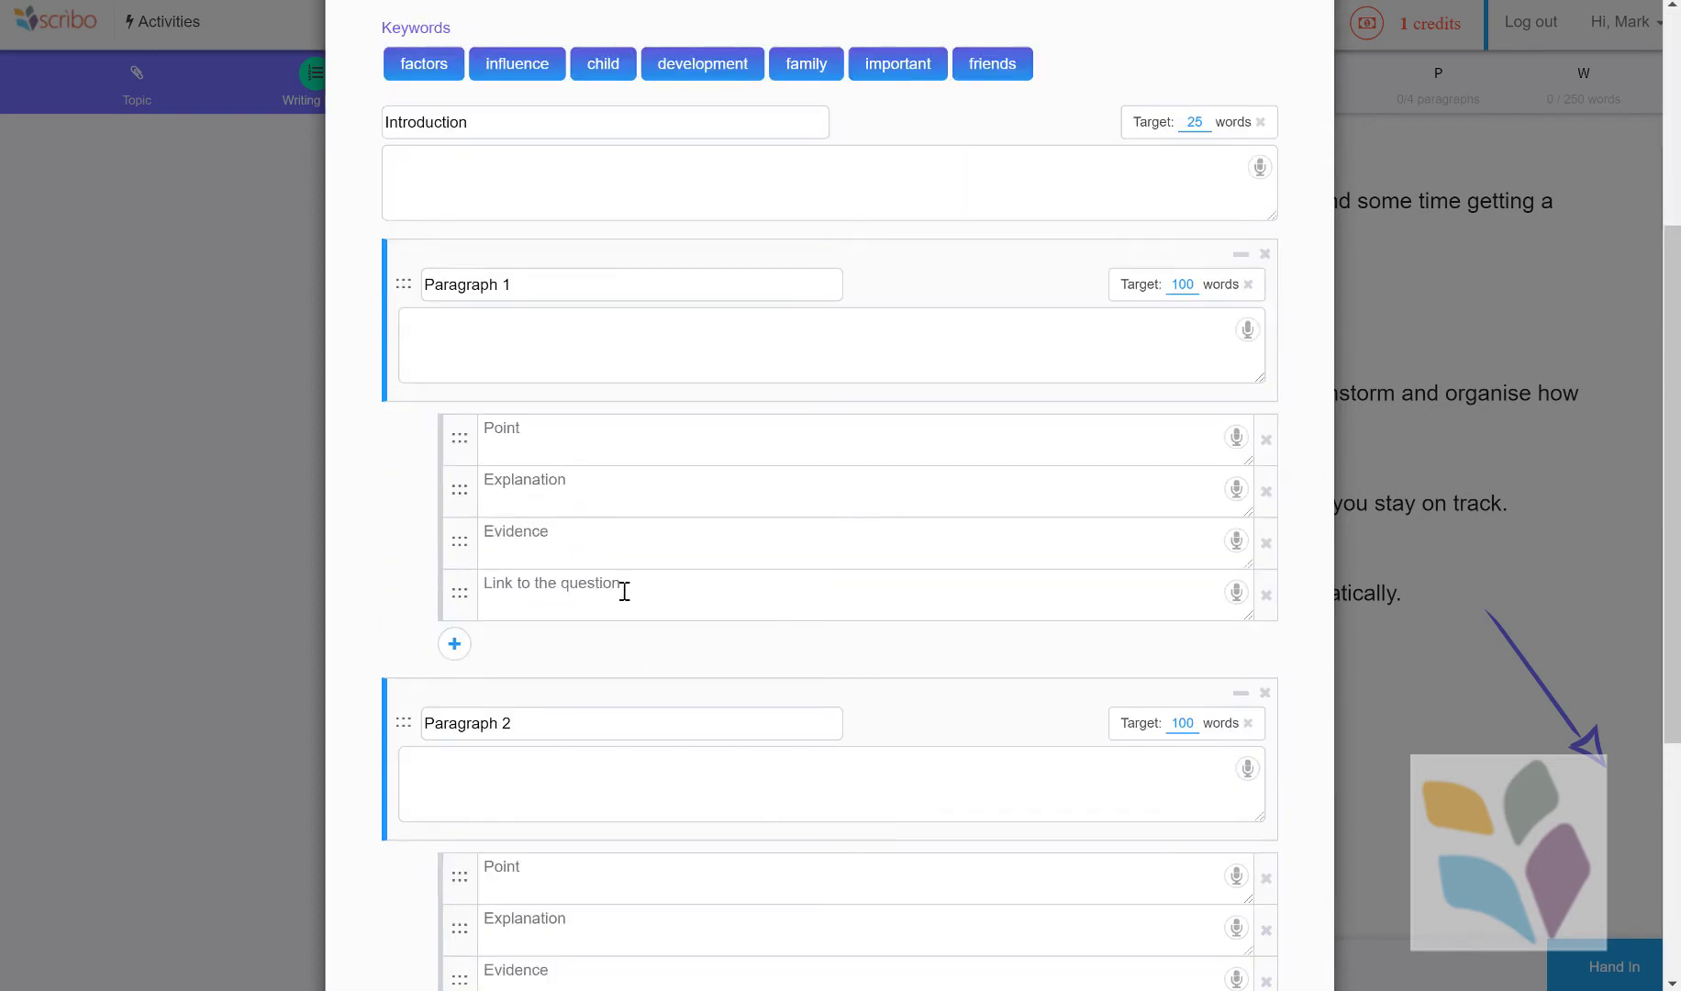
pyautogui.scroll(5, 773, 587)
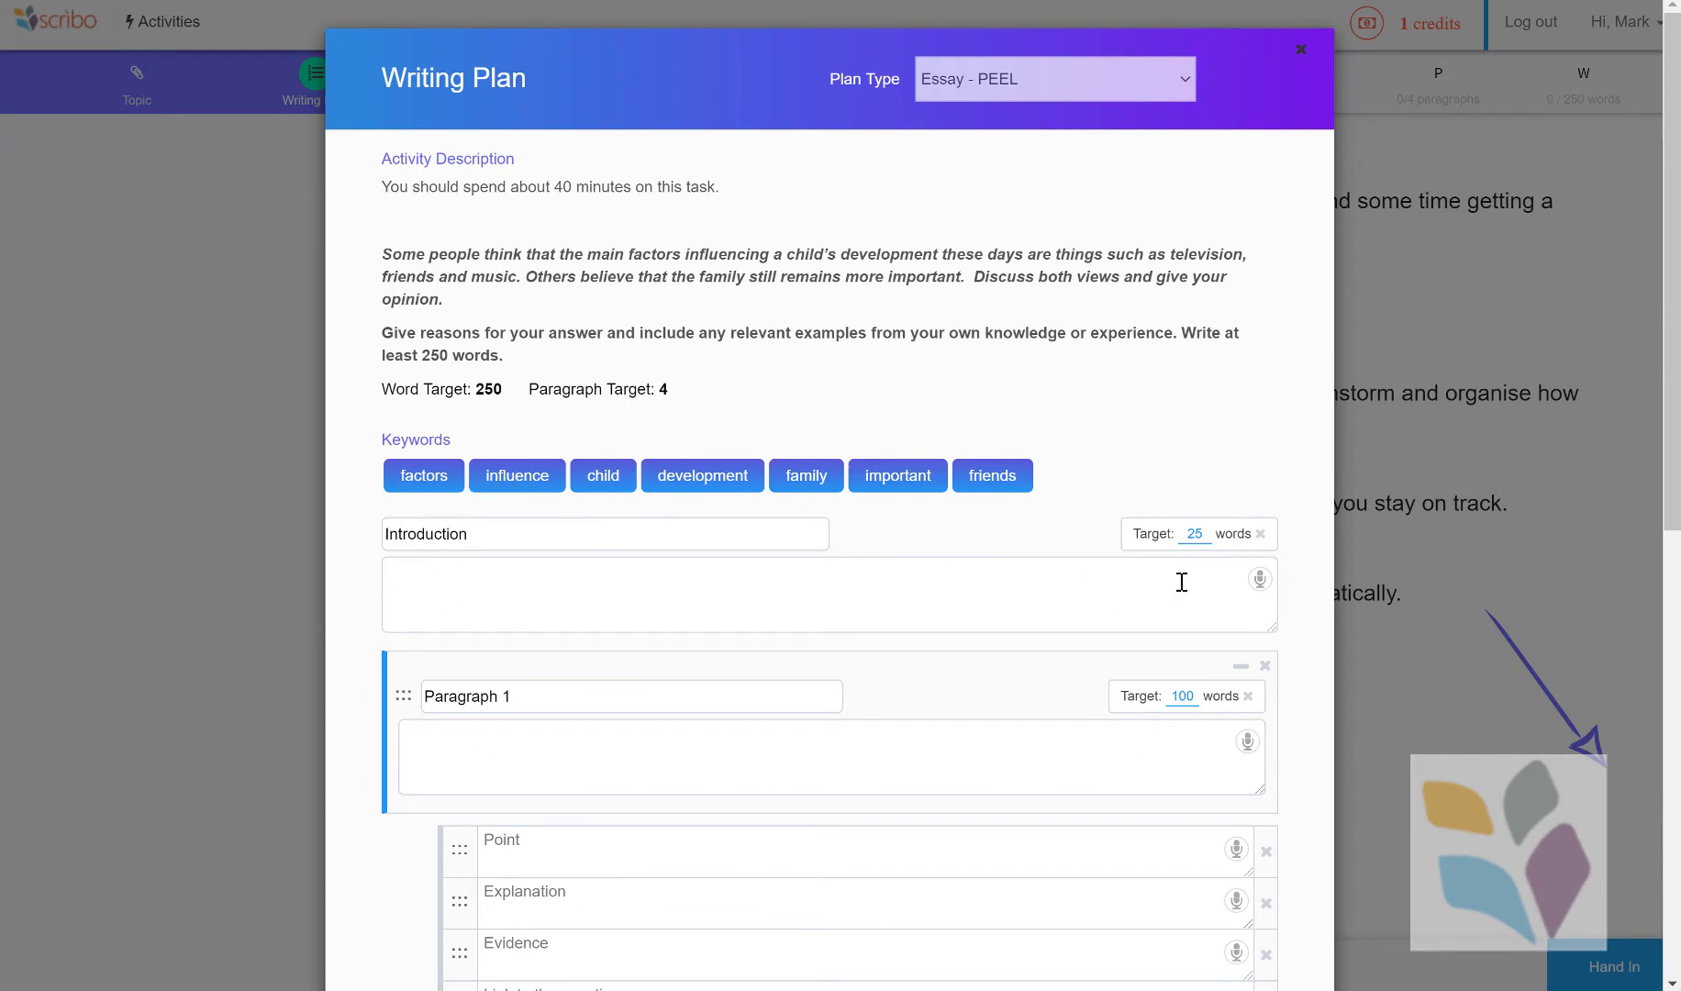
pyautogui.click(1260, 581)
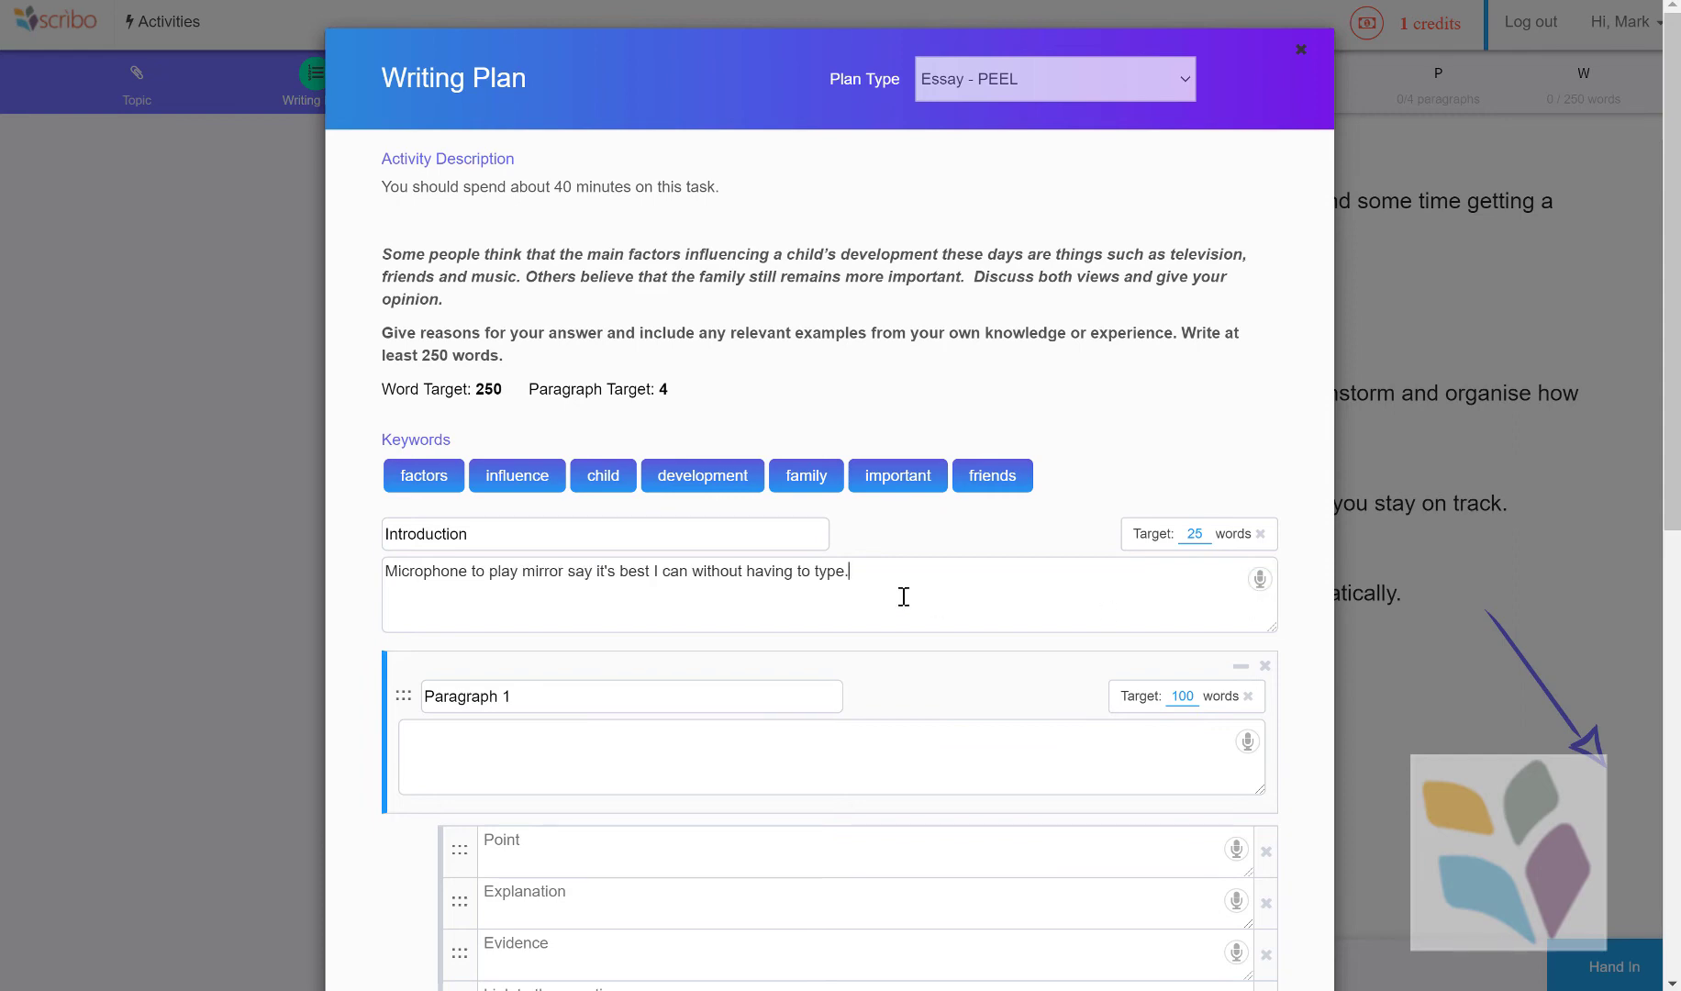
# - Review the paragraph and conclusion sections of the Writing Plan and close the plan
pyautogui.scroll(-5, 904, 596)
pyautogui.scroll(-5, 904, 596)
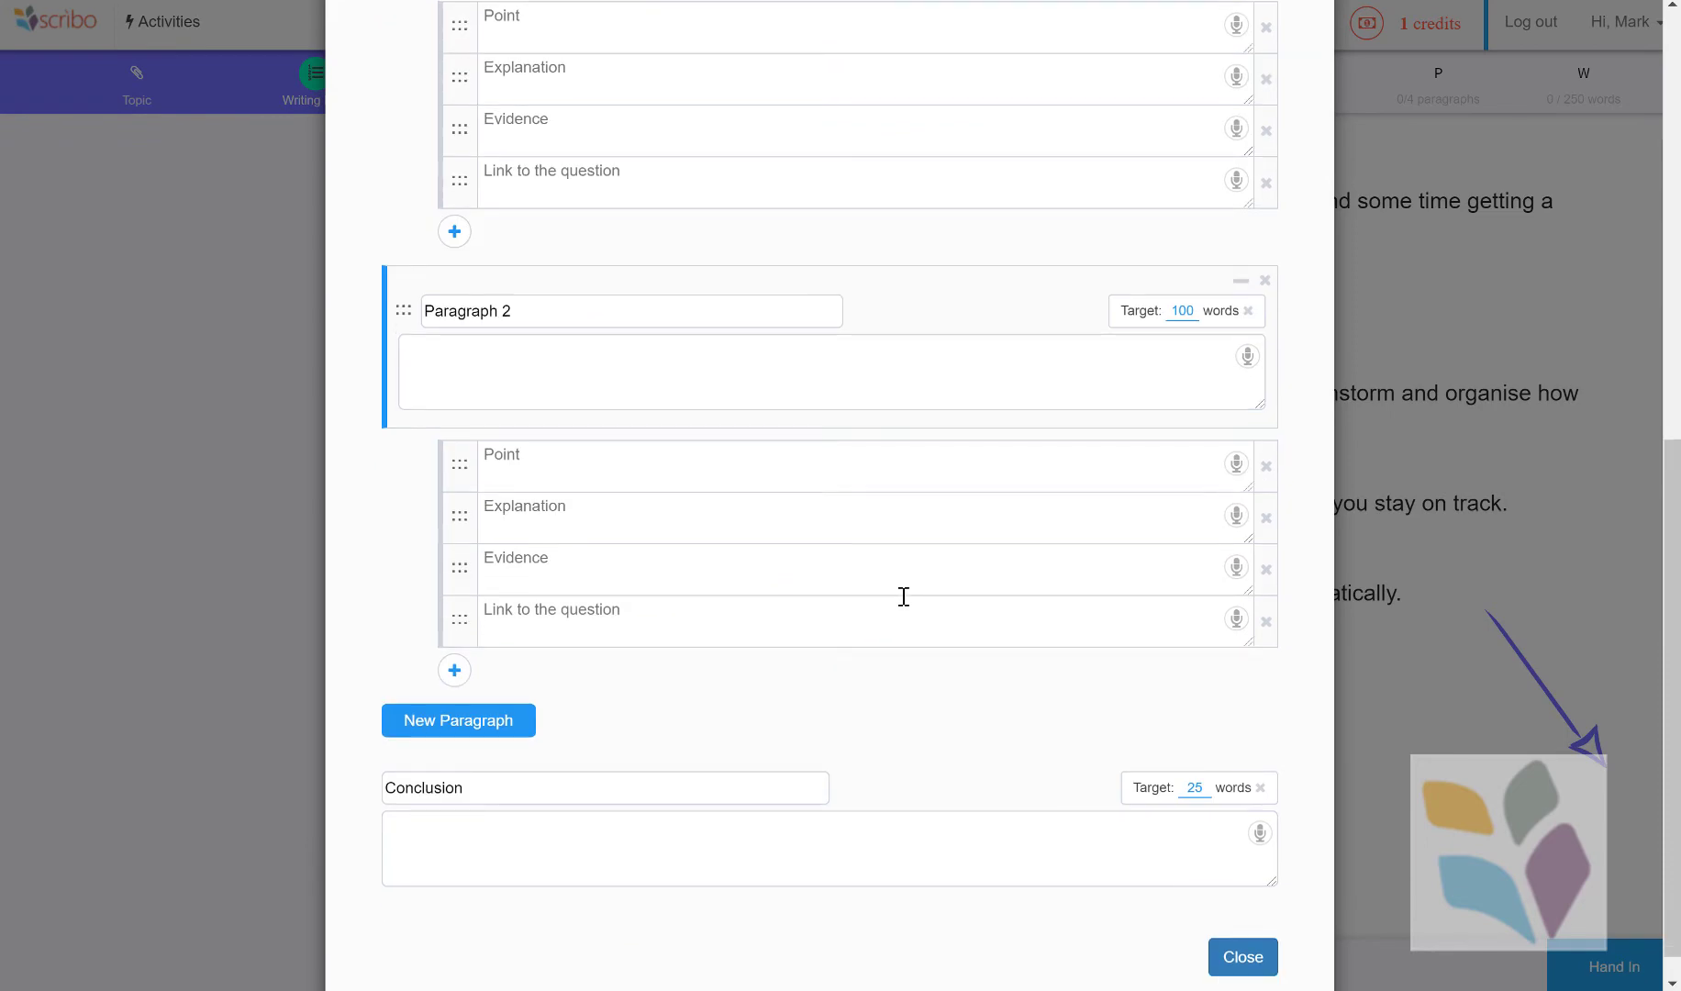
pyautogui.scroll(5, 904, 597)
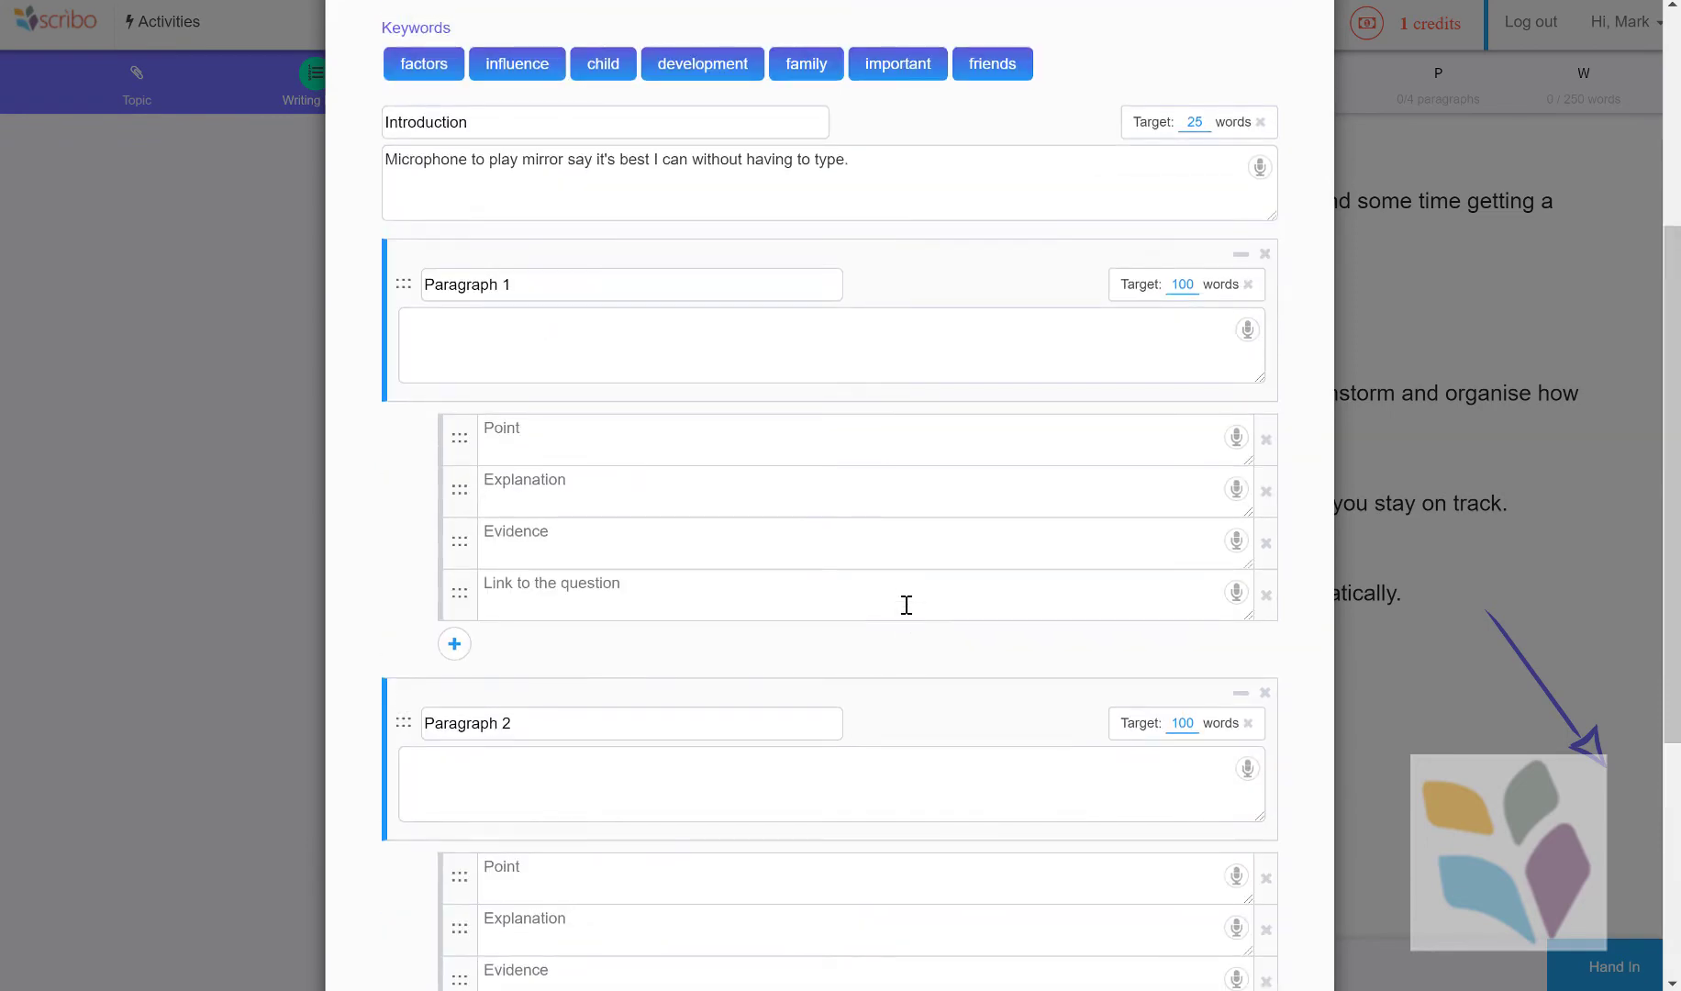
pyautogui.scroll(5, 906, 605)
pyautogui.scroll(-10, 904, 601)
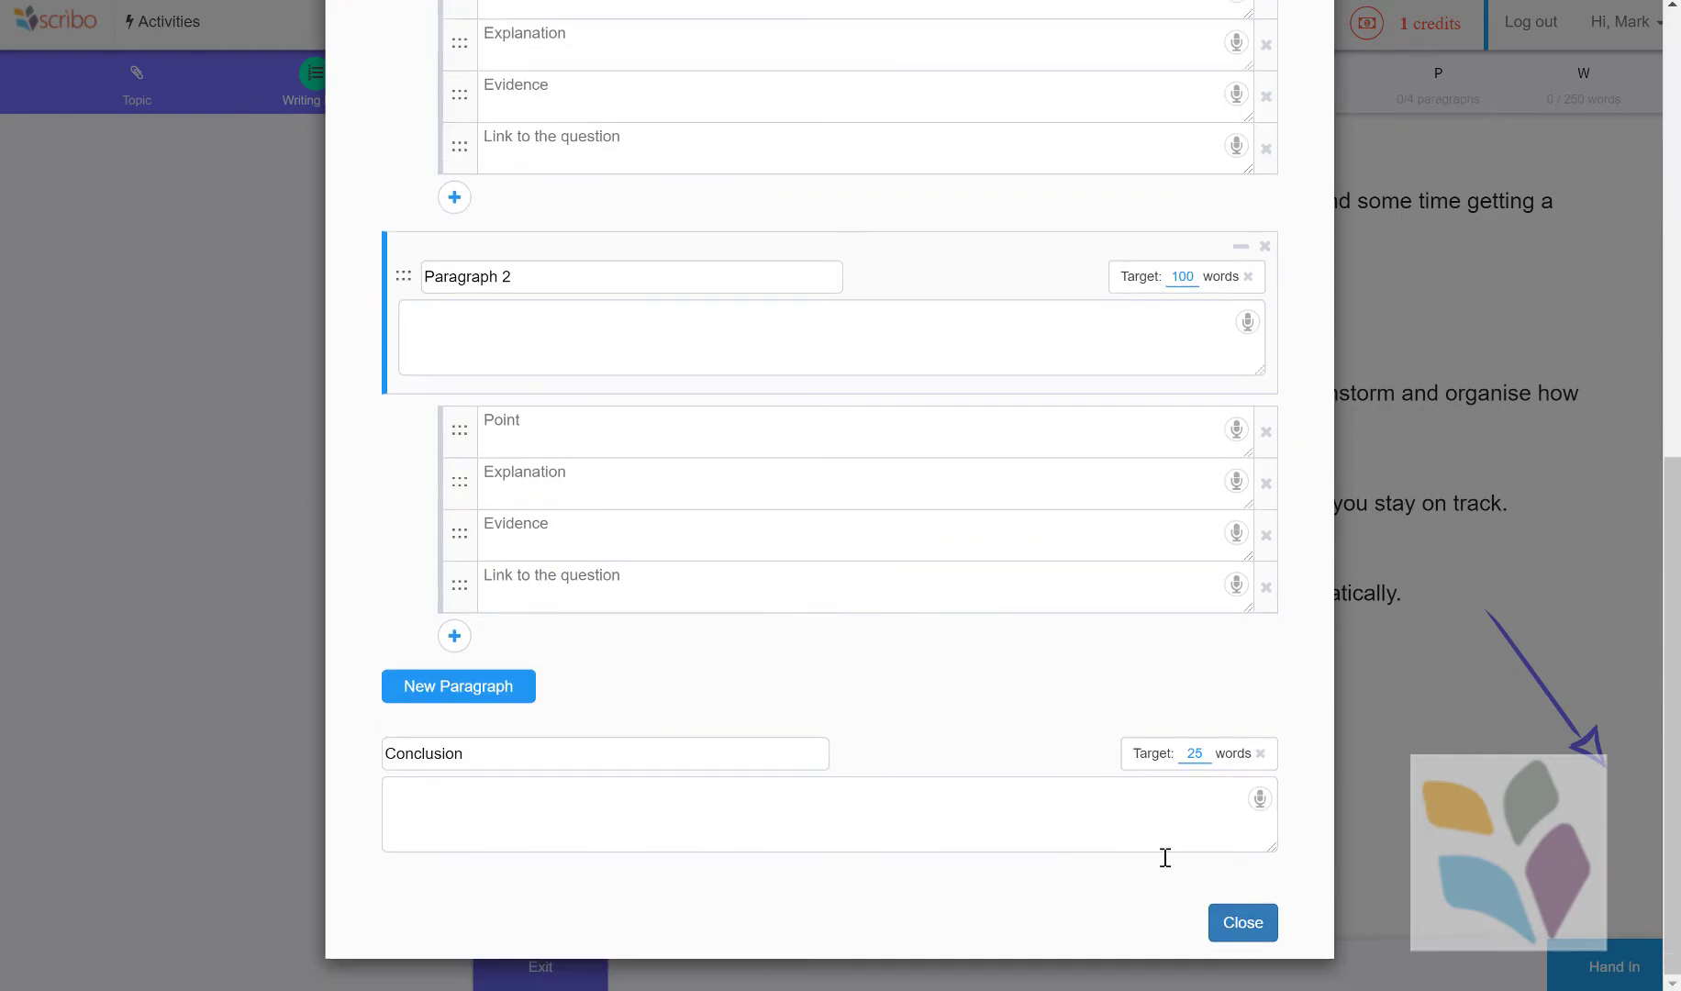
pyautogui.click(1240, 922)
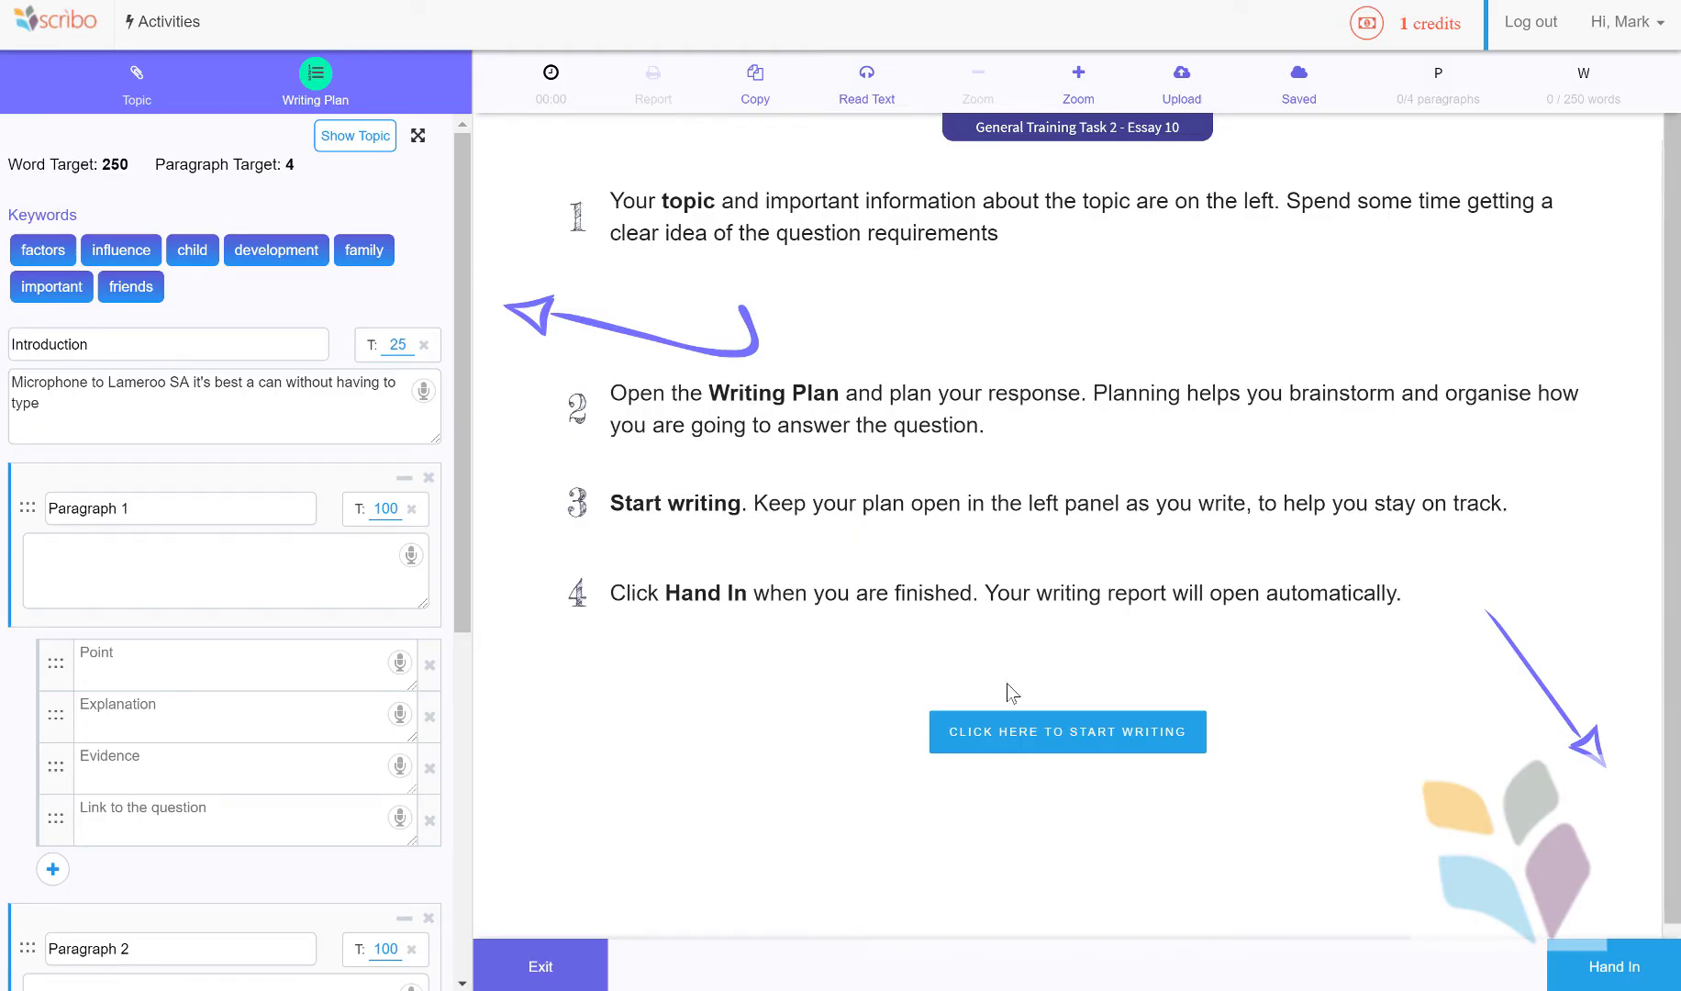
# - Open the blank writing area for the essay and exit the activity
pyautogui.click(1065, 745)
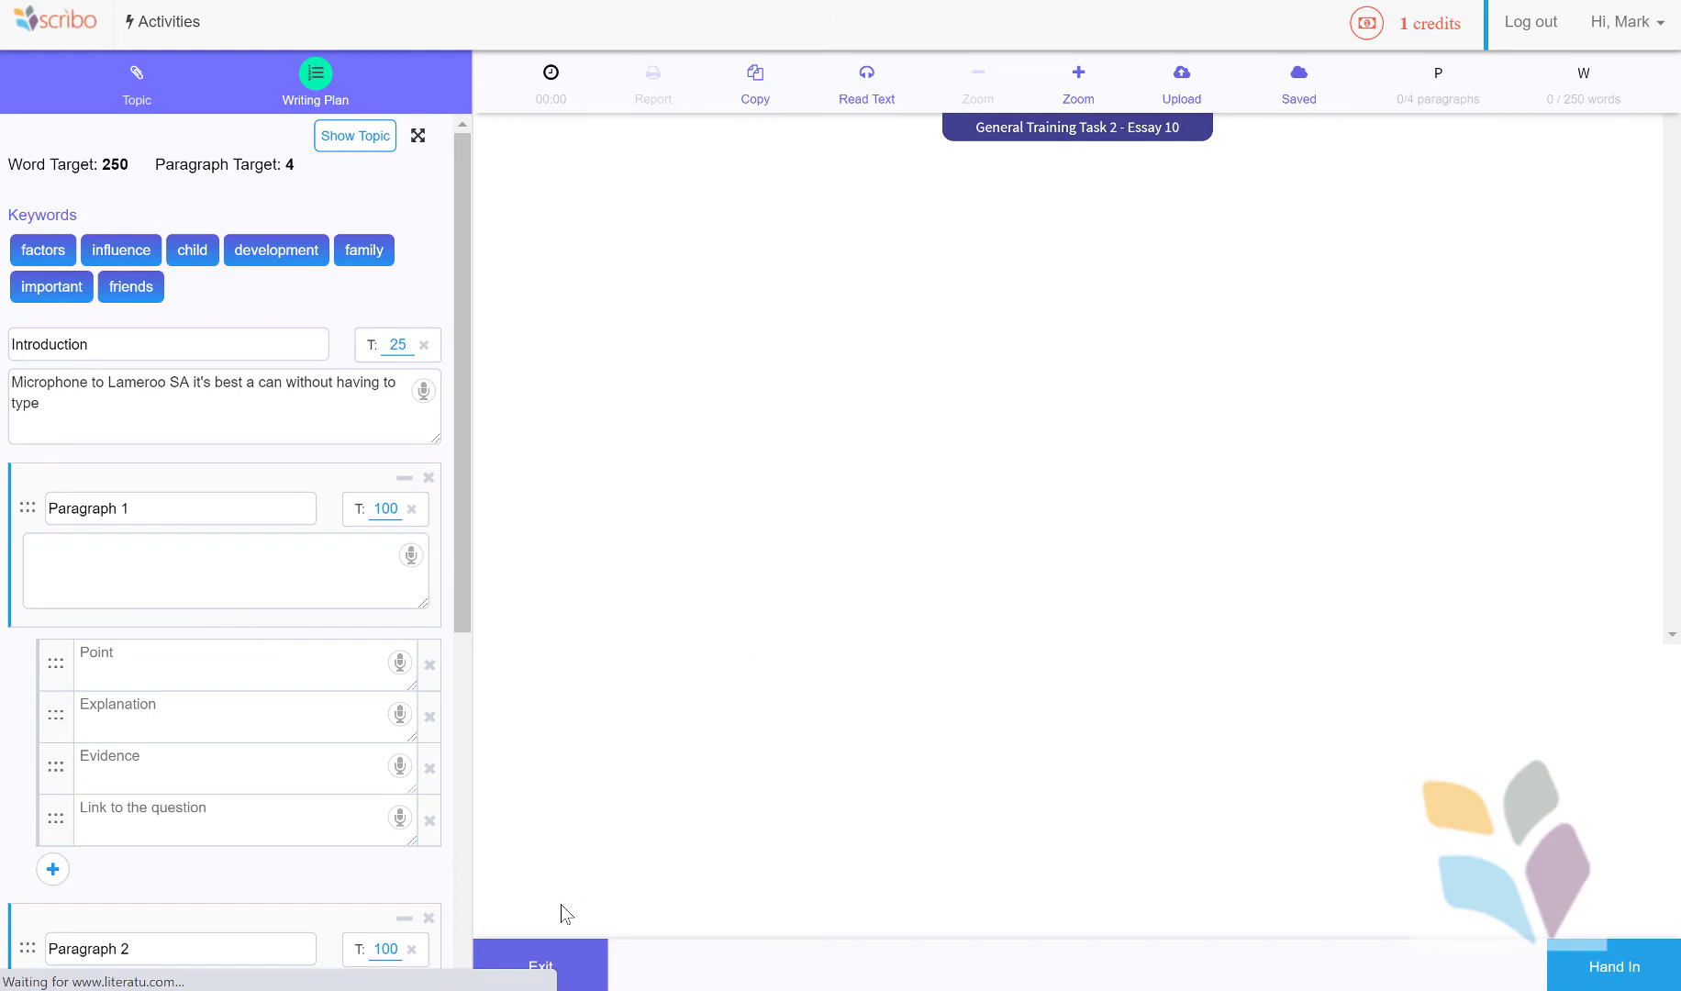
pyautogui.click(563, 963)
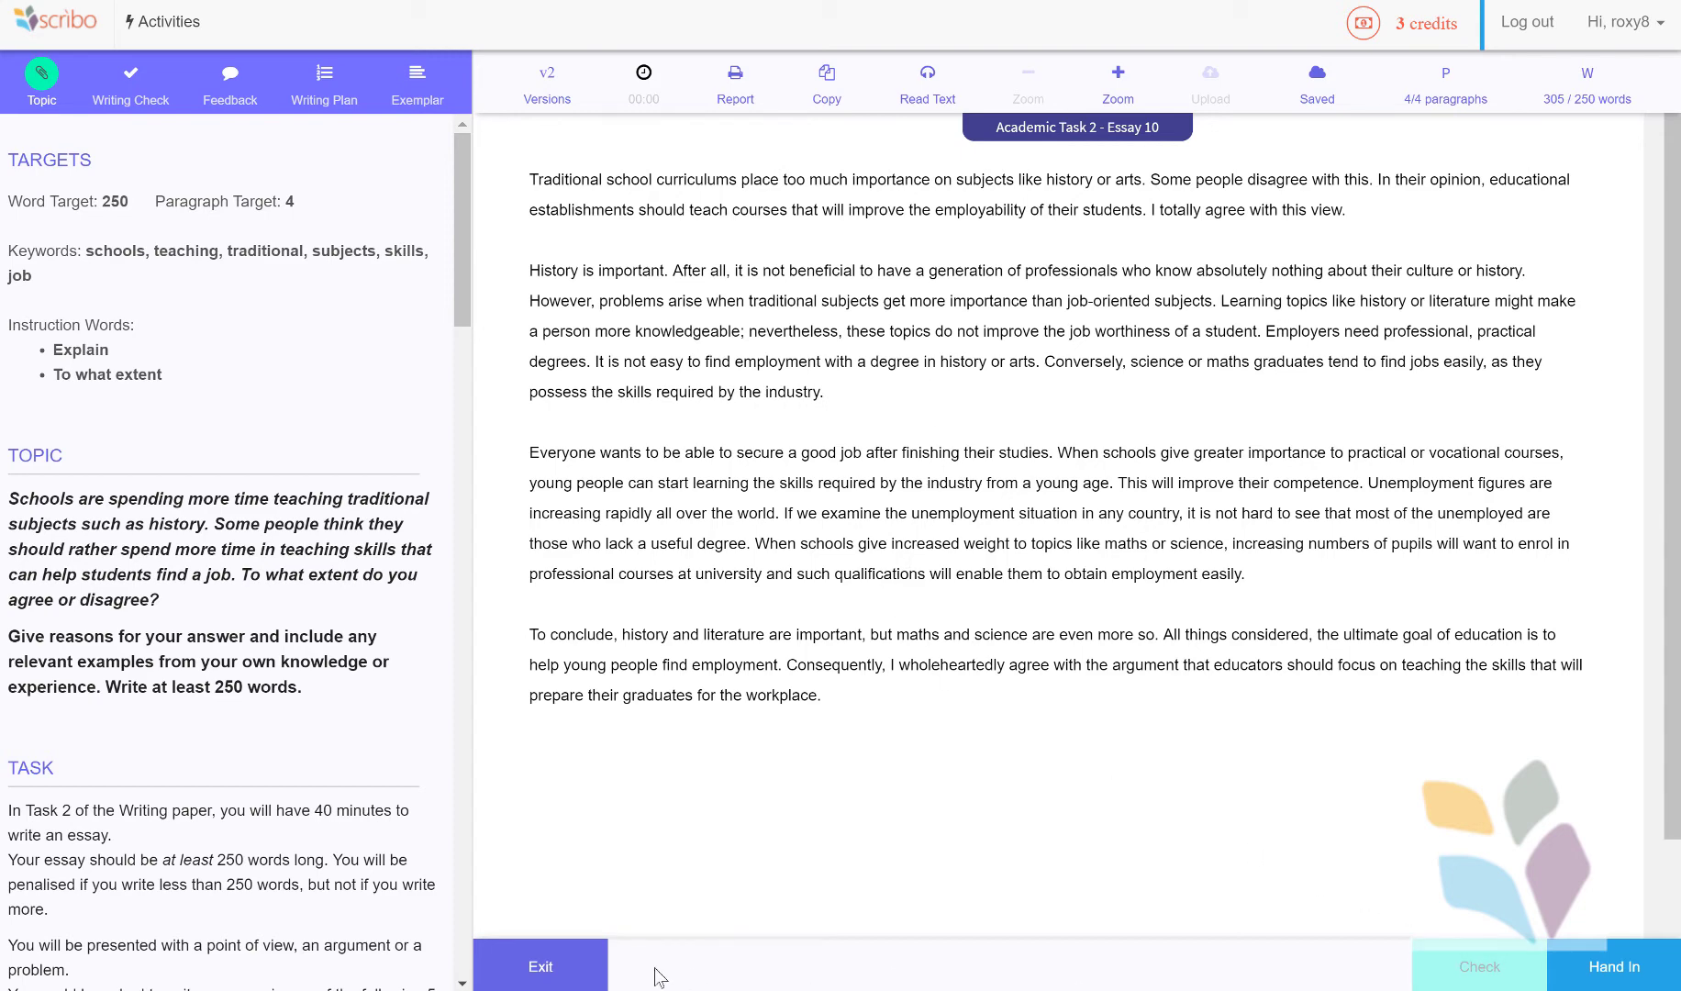
# - Run a writing check on Academic Task 2 - Essay 10 and switch its feedback language to Arabic
pyautogui.click(868, 707)
pyautogui.click(1485, 964)
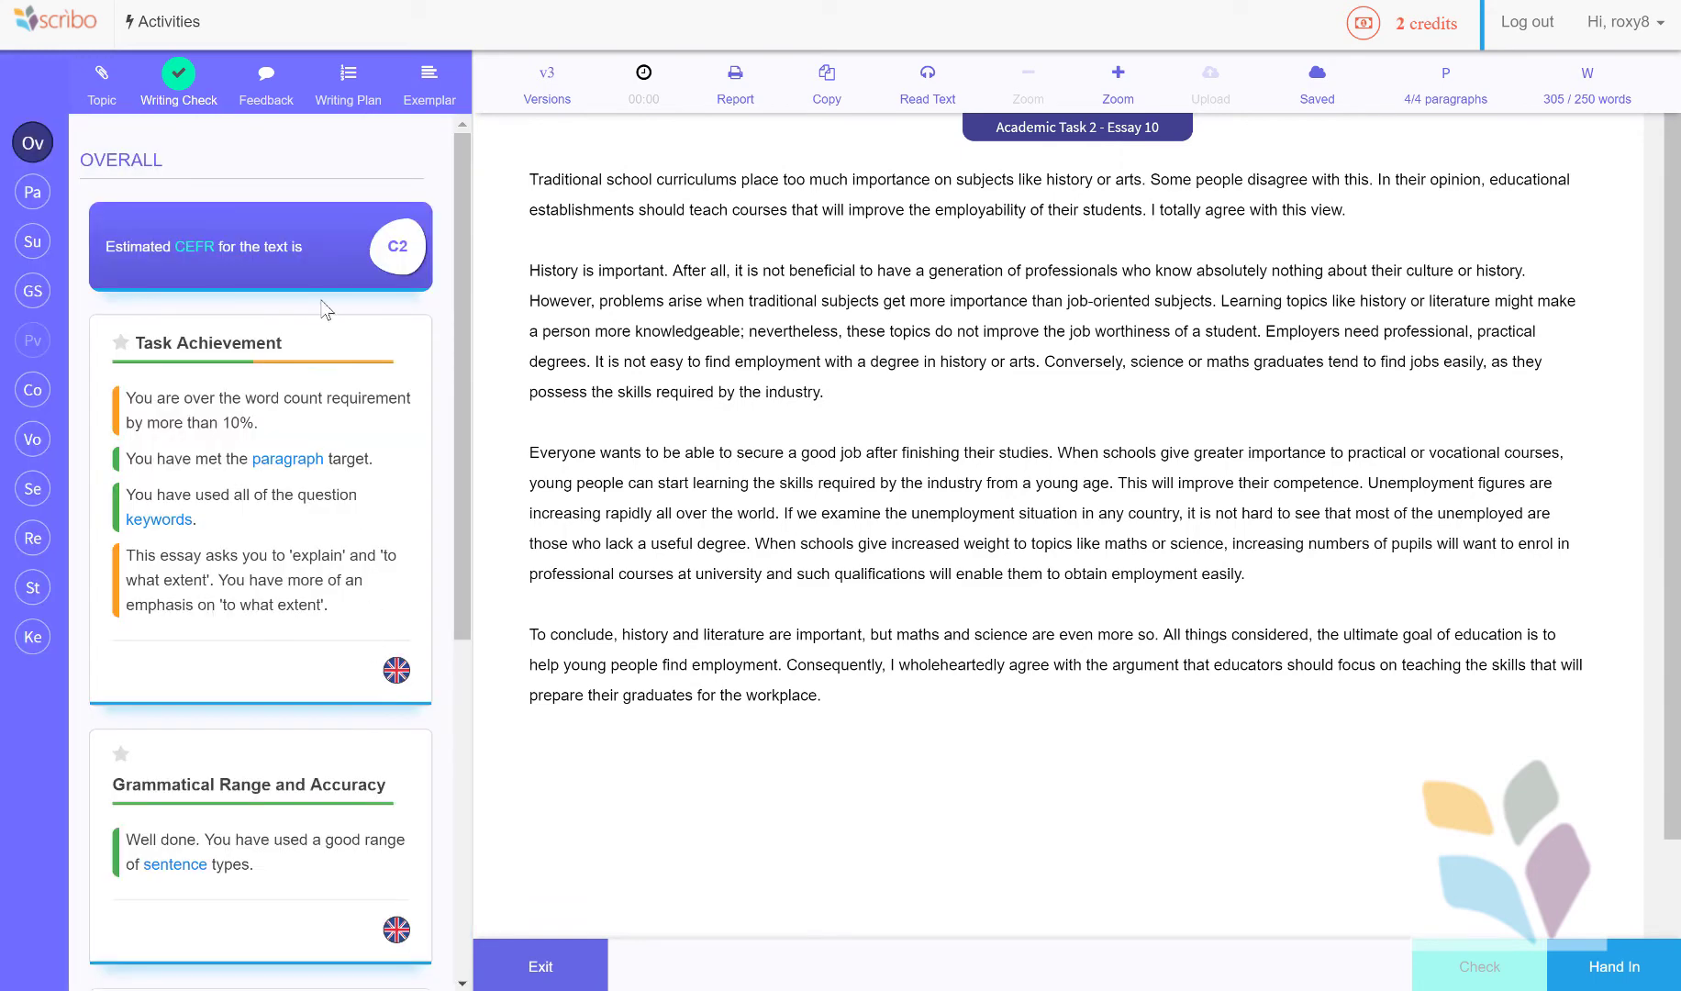
pyautogui.moveTo(381, 271)
pyautogui.moveTo(396, 680)
pyautogui.click(401, 622)
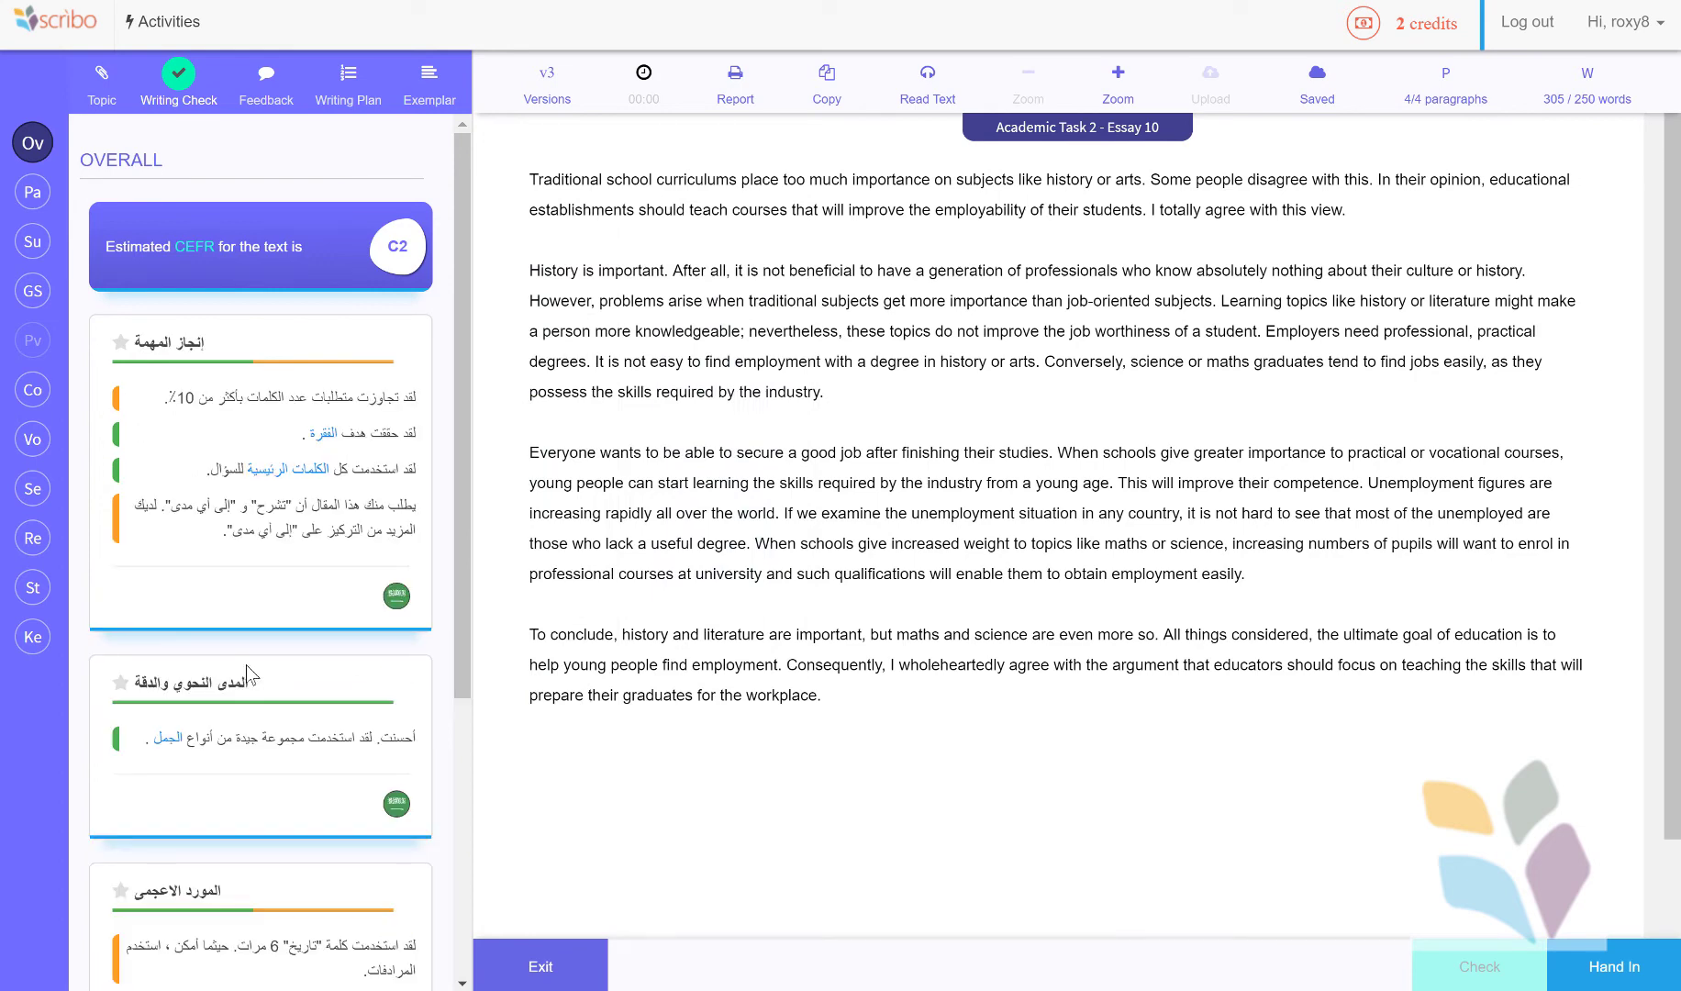
# - Examine the Grammar & Spelling feedback, filtering by Writing Clarity, viewing the suggestions for "young people" and restoring all categories
pyautogui.click(34, 291)
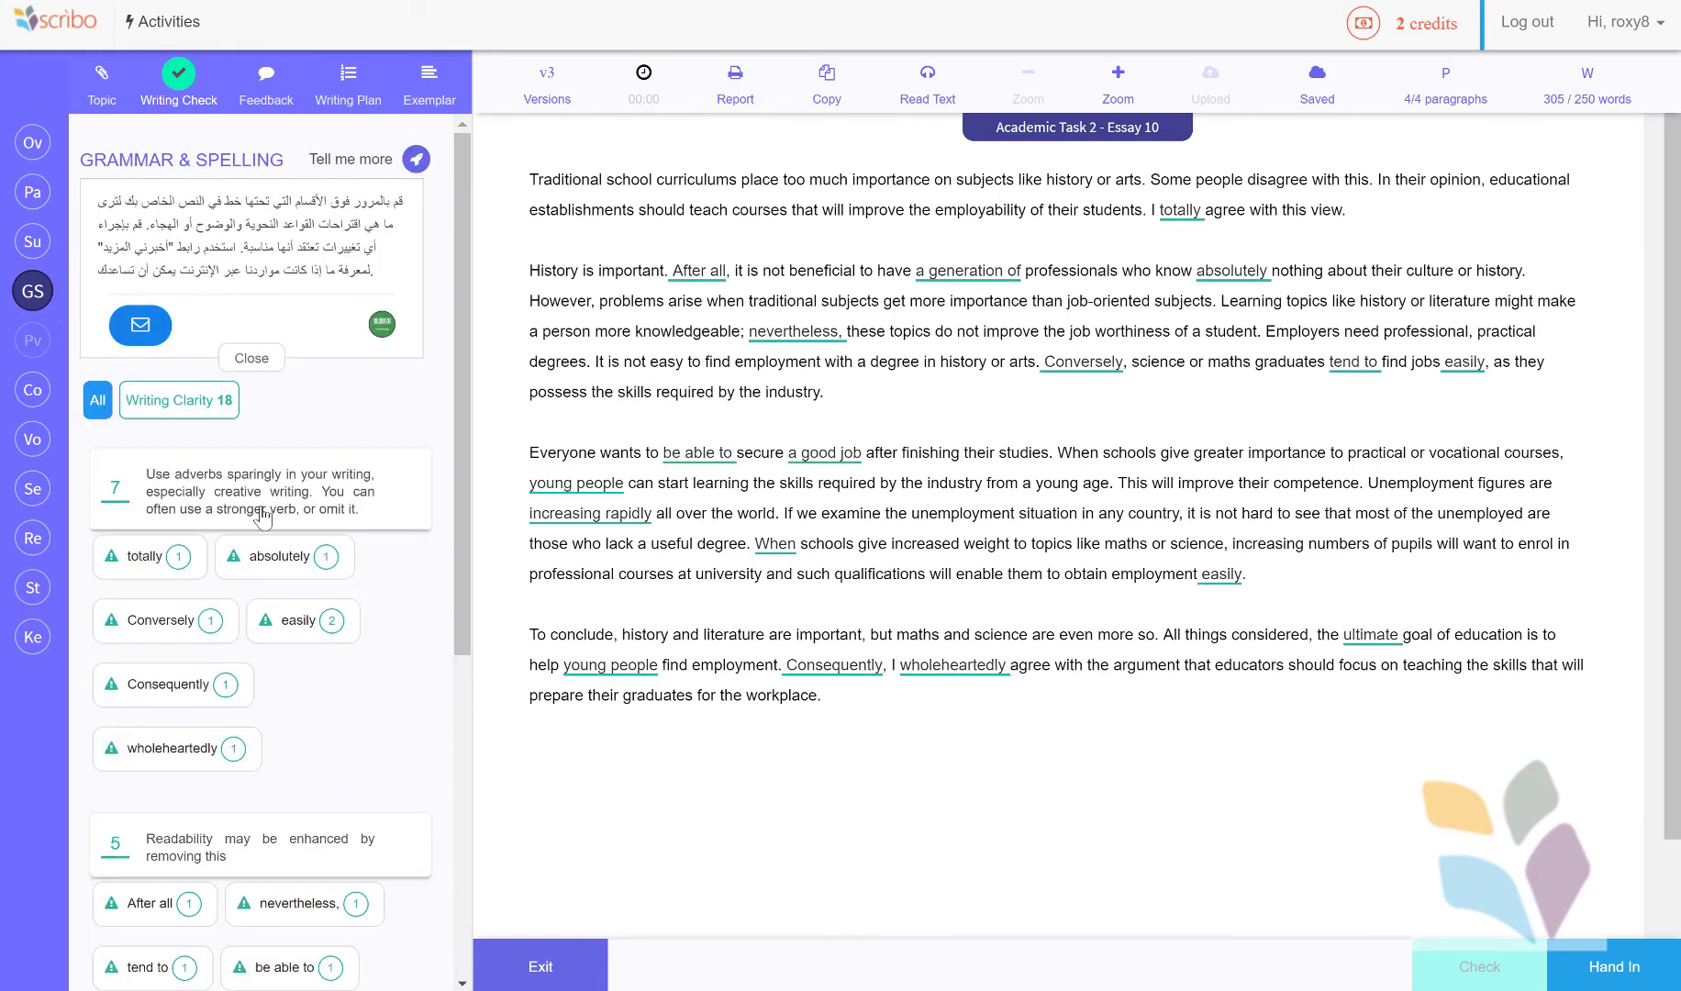
pyautogui.click(176, 409)
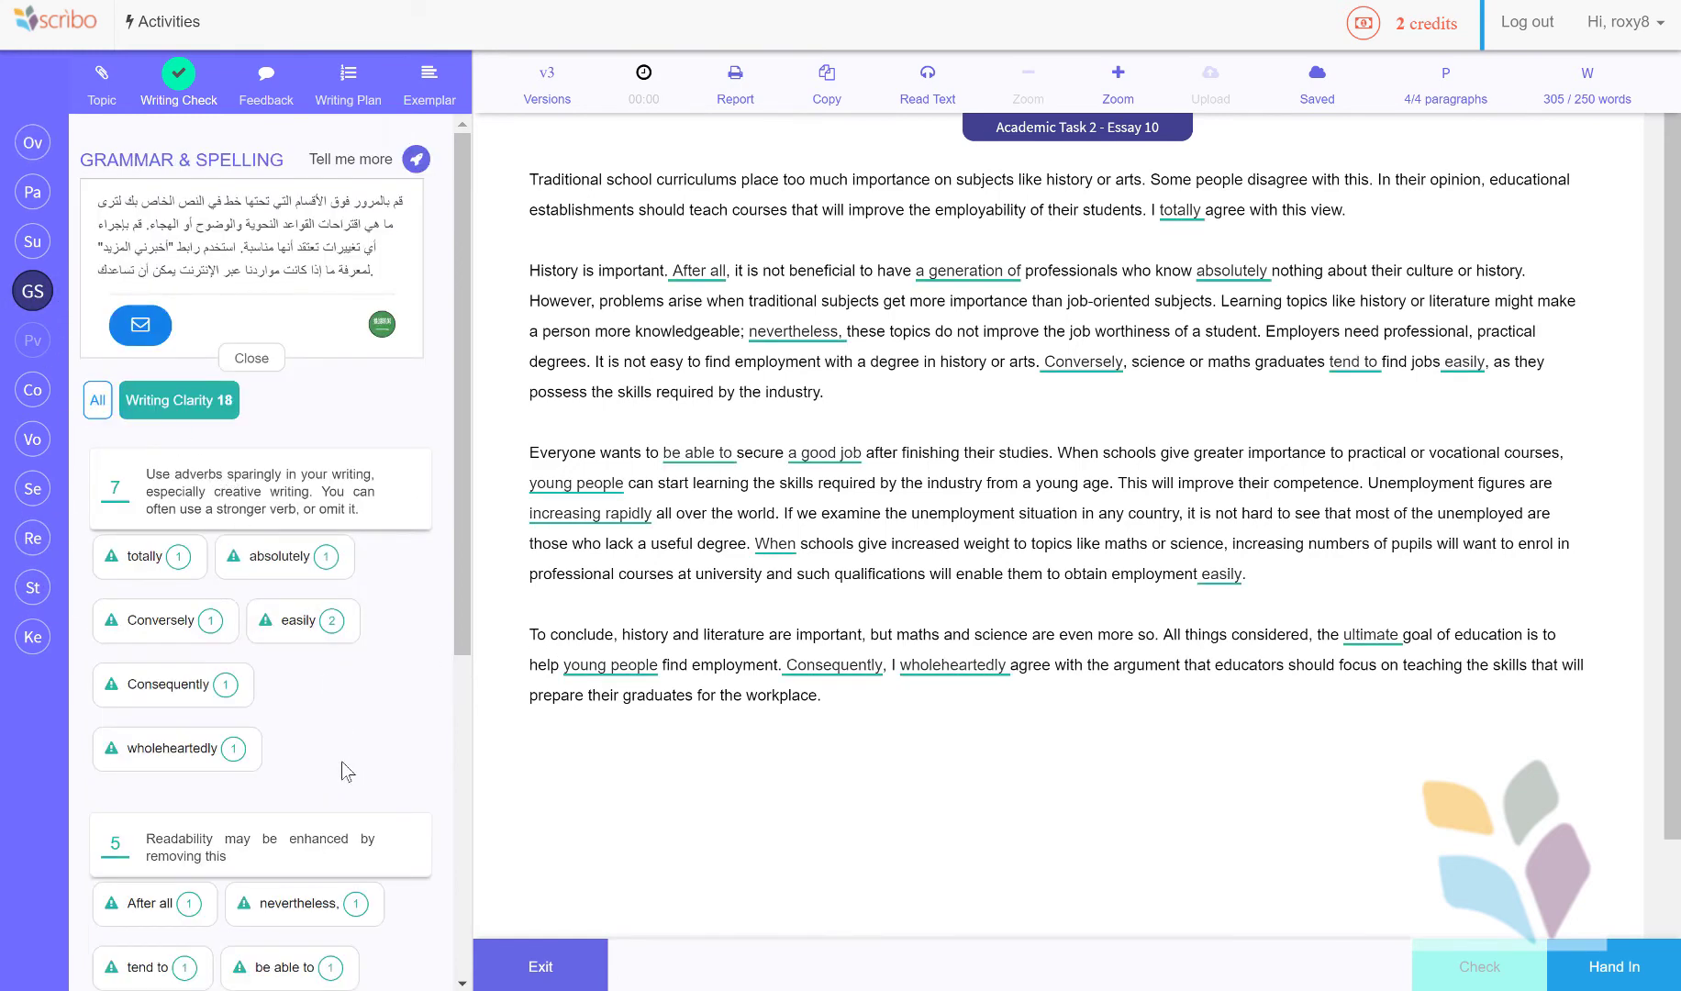
pyautogui.click(585, 487)
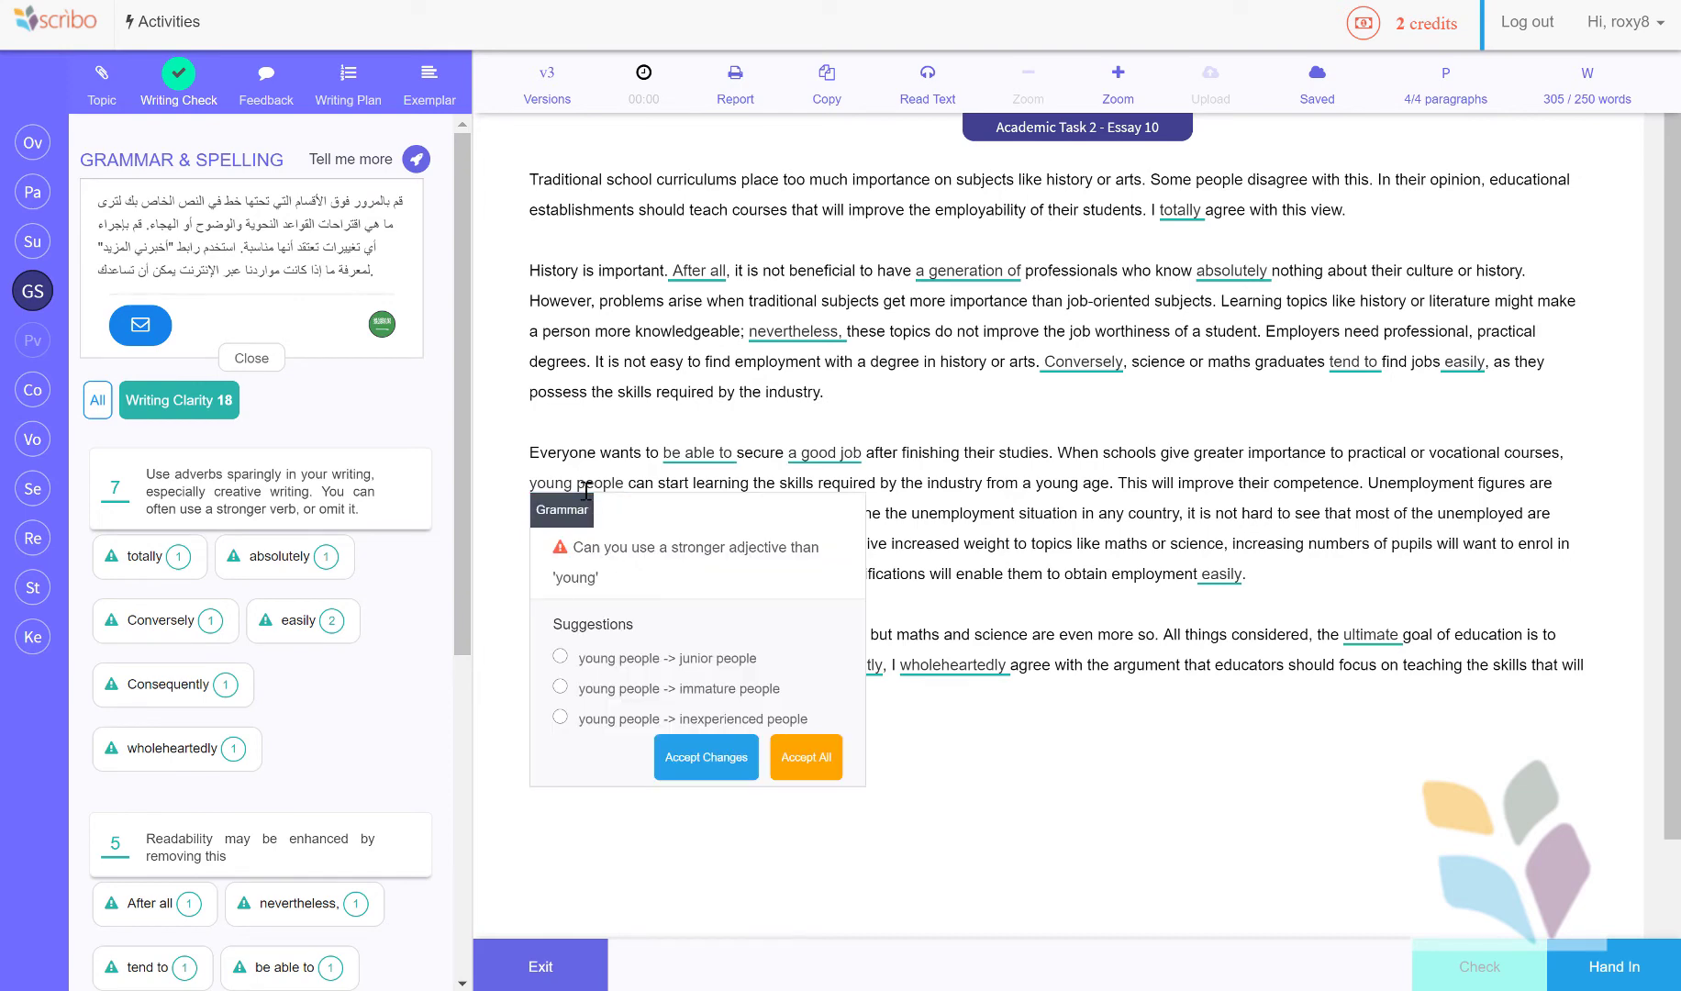
pyautogui.click(640, 457)
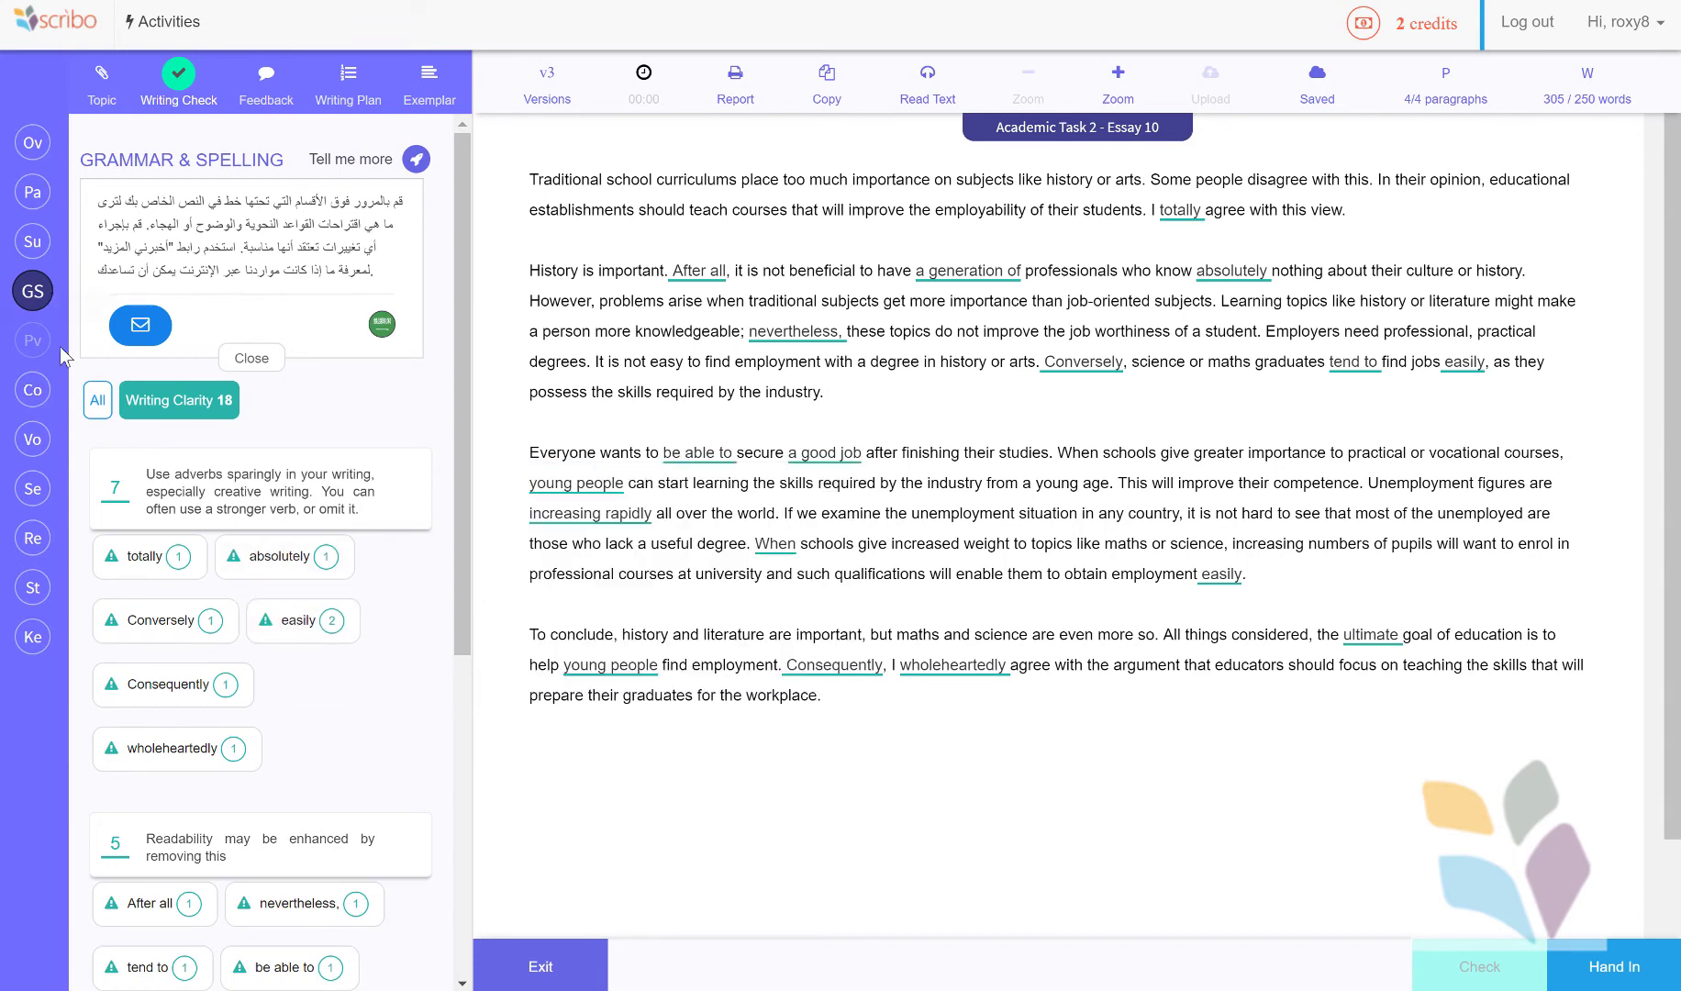
pyautogui.click(97, 402)
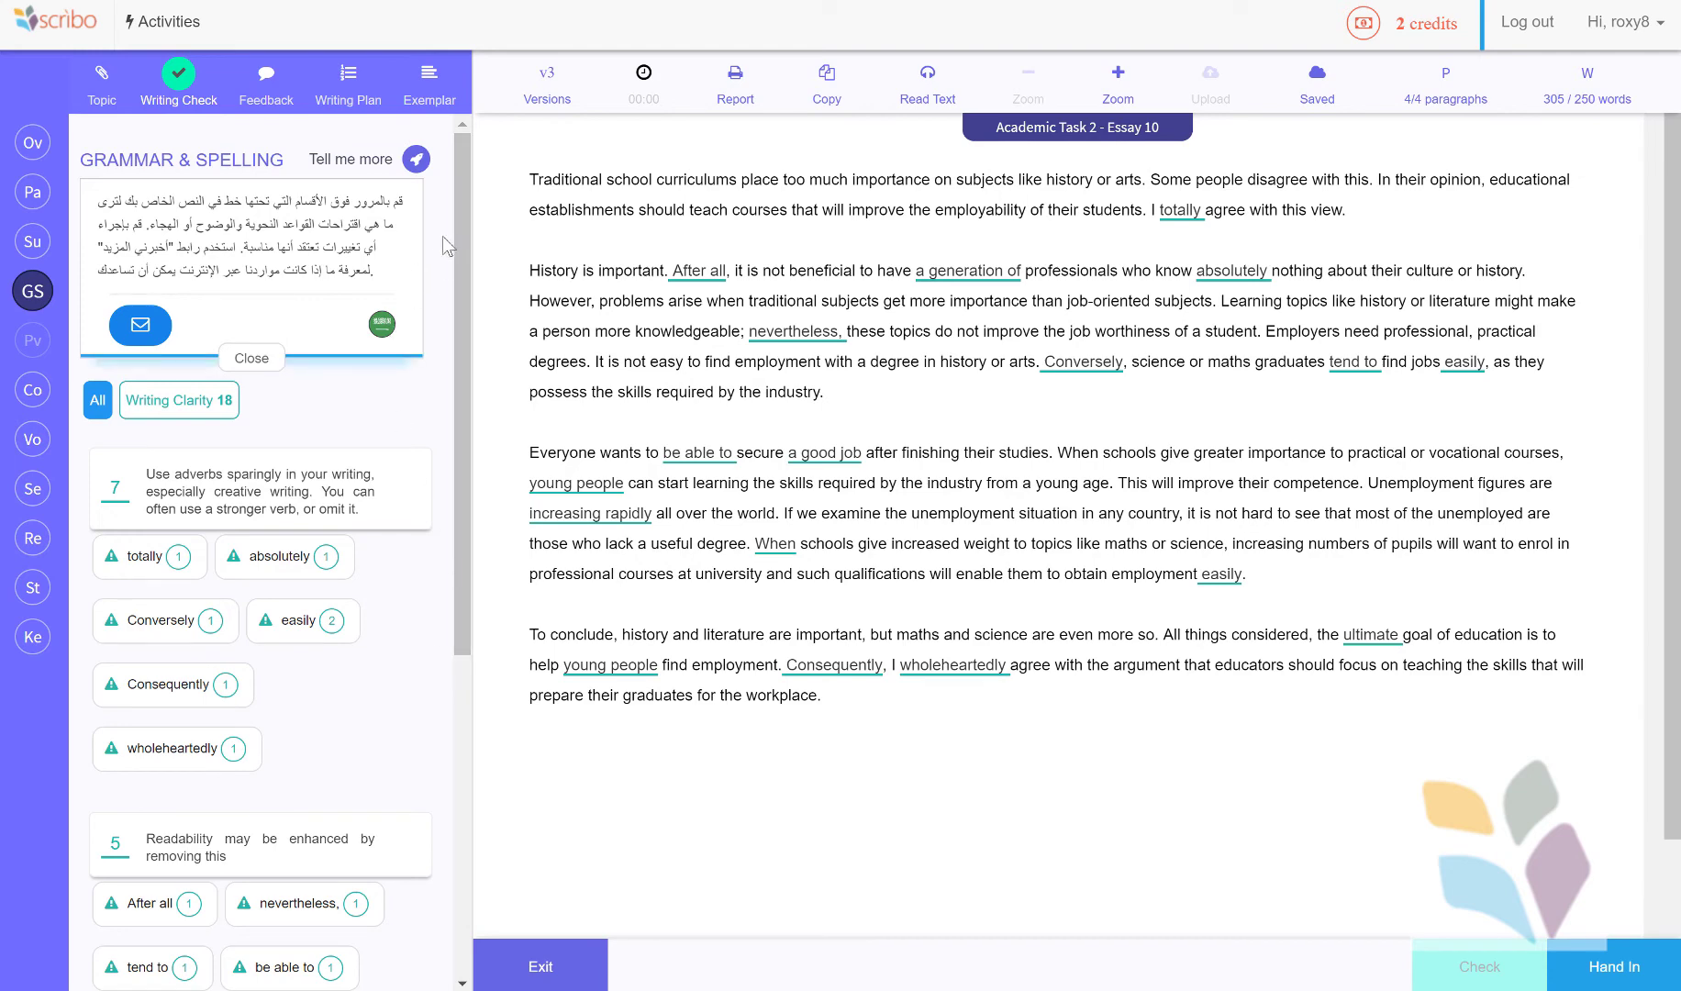
# - View the Paragraphs feedback for Paragraph 1 and open the essay's writing report
pyautogui.click(32, 192)
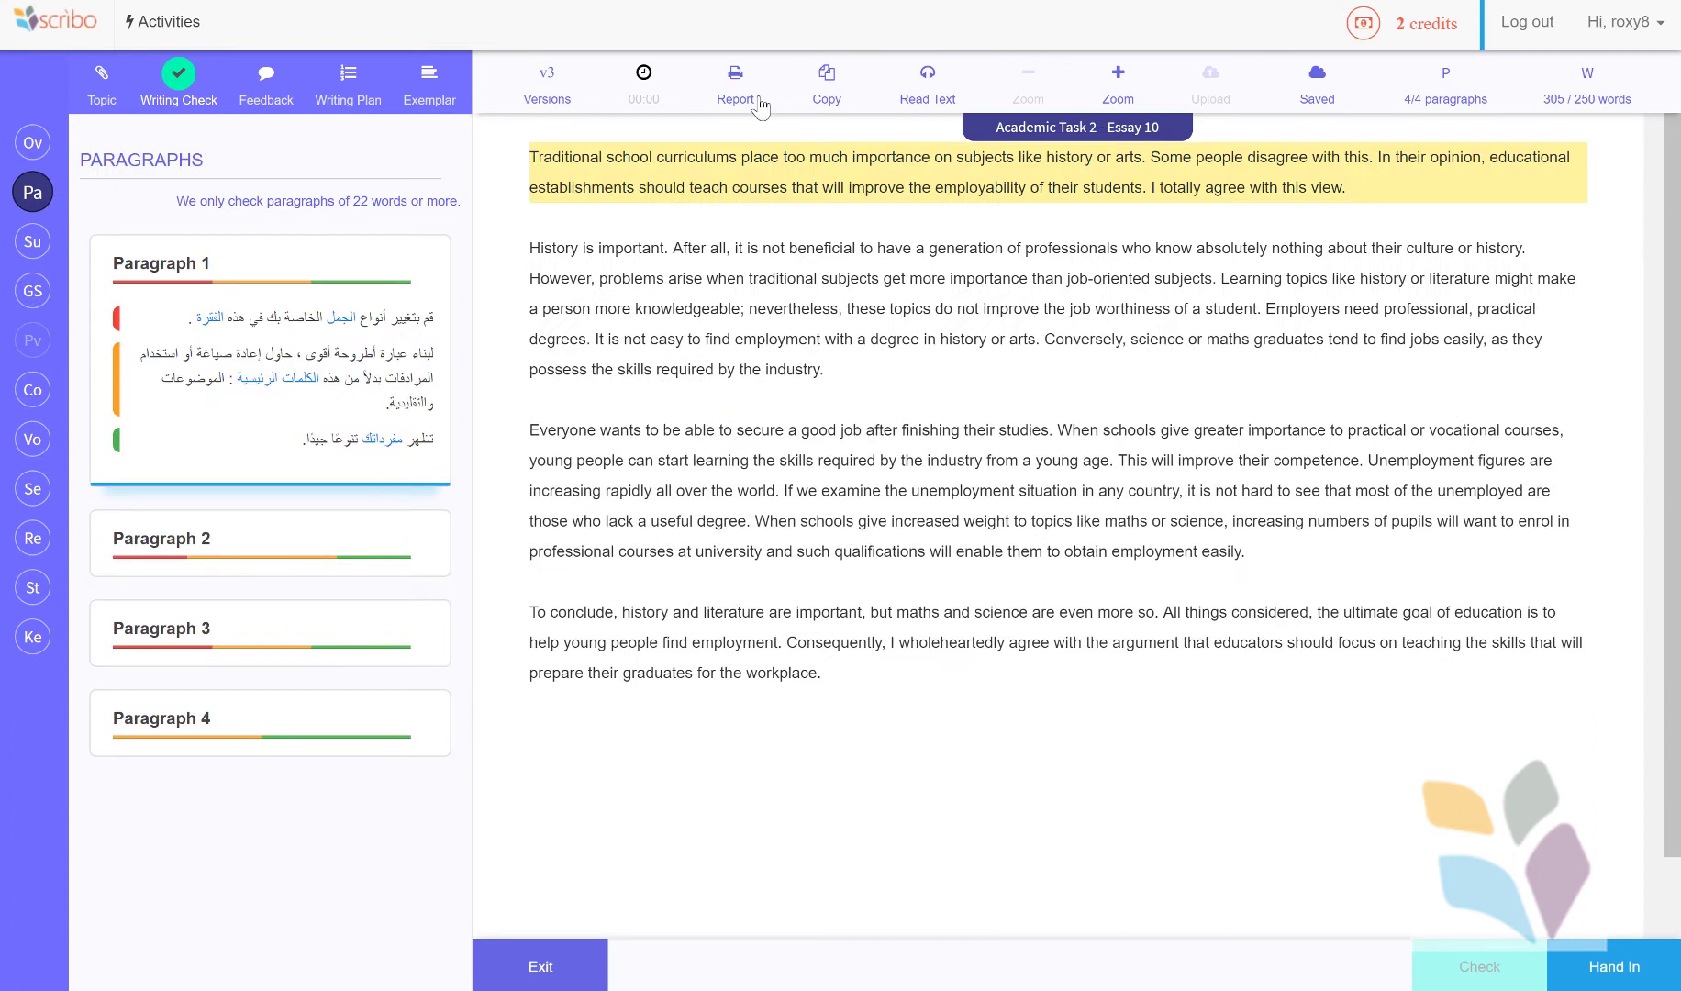
pyautogui.click(735, 75)
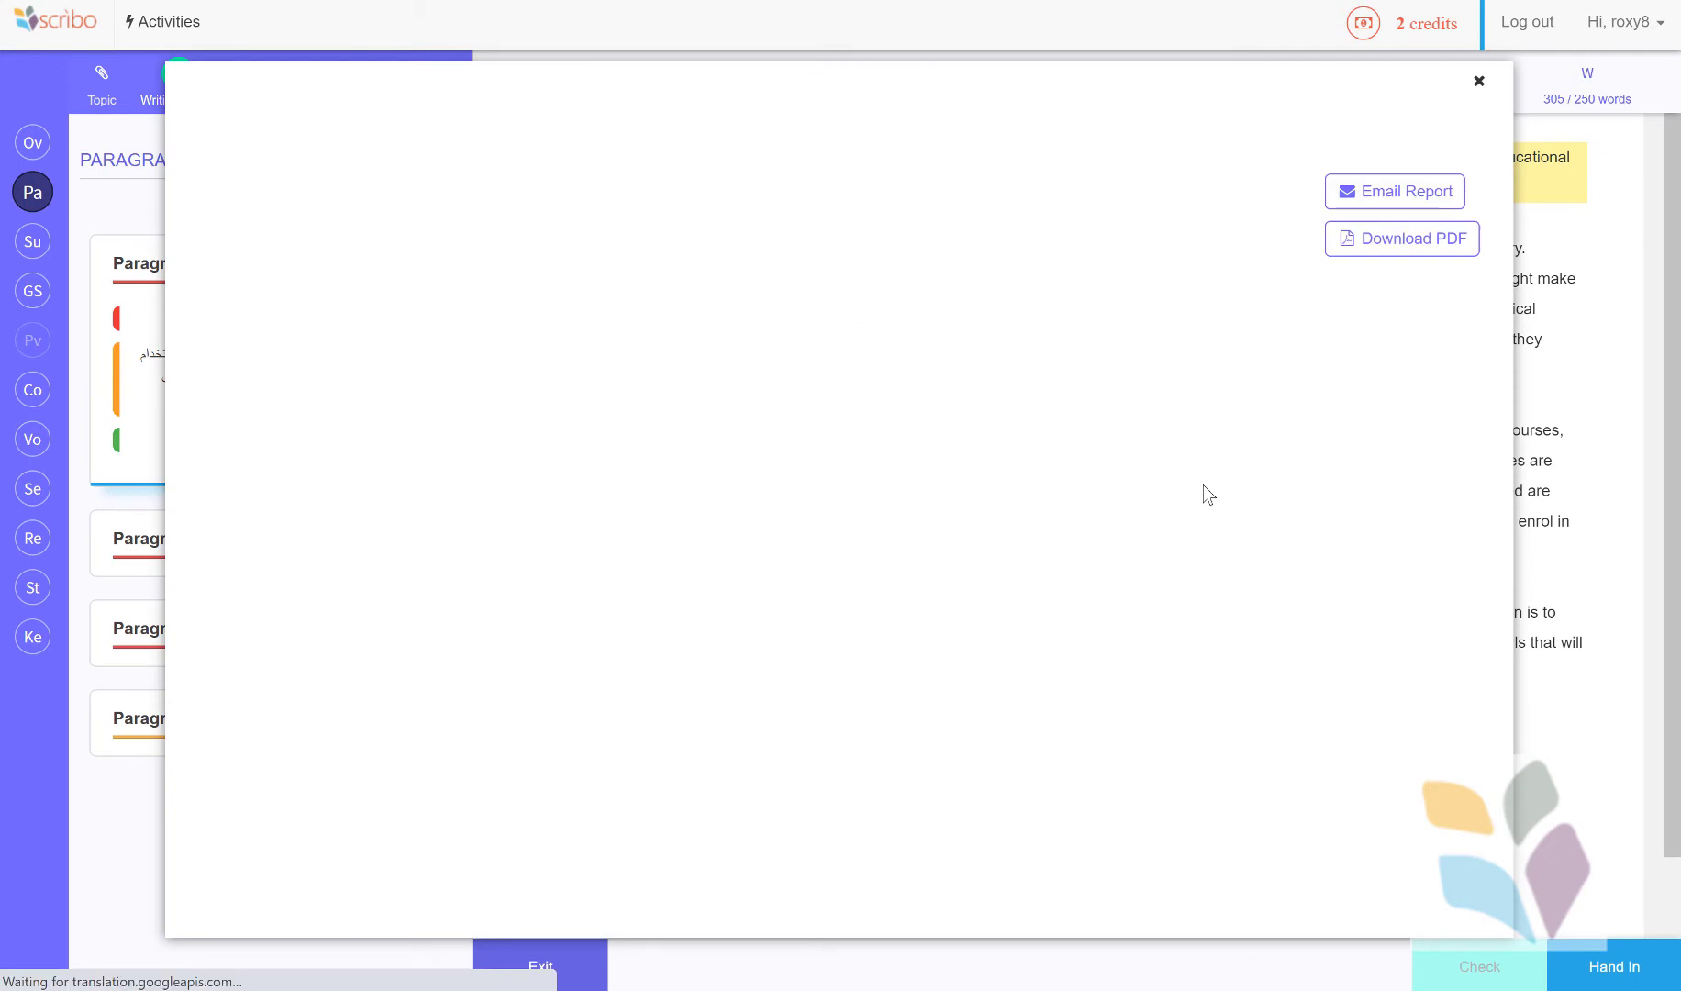
# - Read through the essay's feedback report from the feedback section to the exemplar and return to its cover
pyautogui.scroll(-14, 1207, 495)
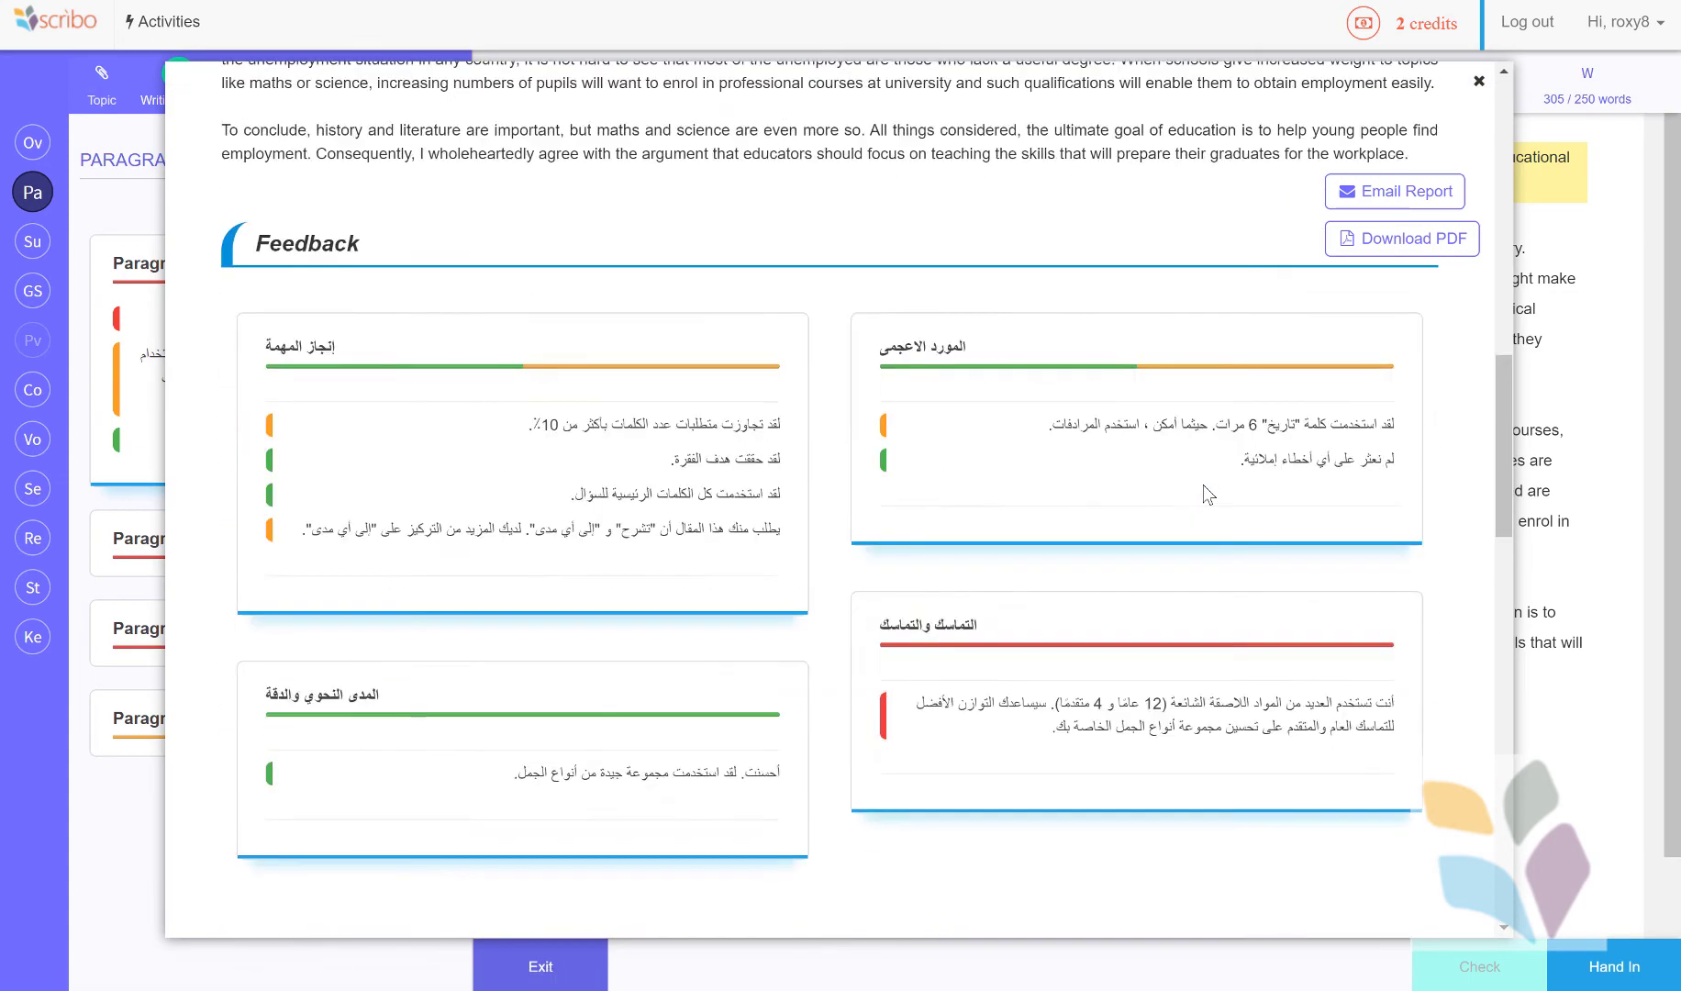
pyautogui.scroll(-15, 1207, 494)
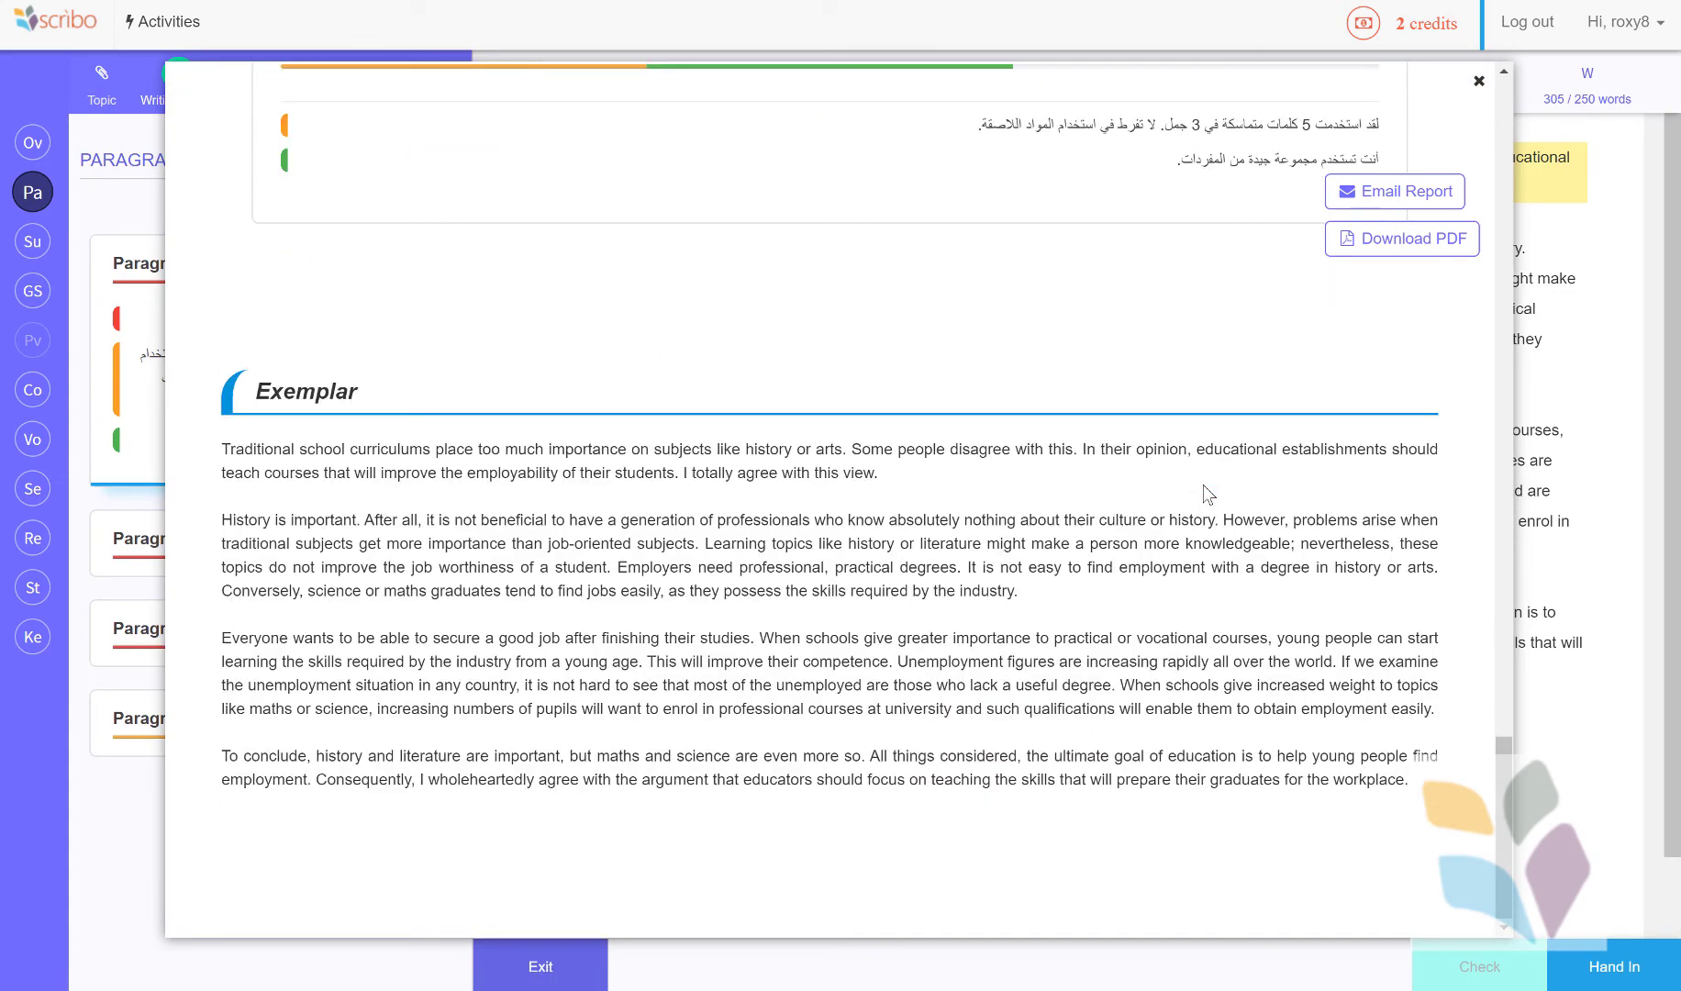
pyautogui.scroll(20, 1207, 495)
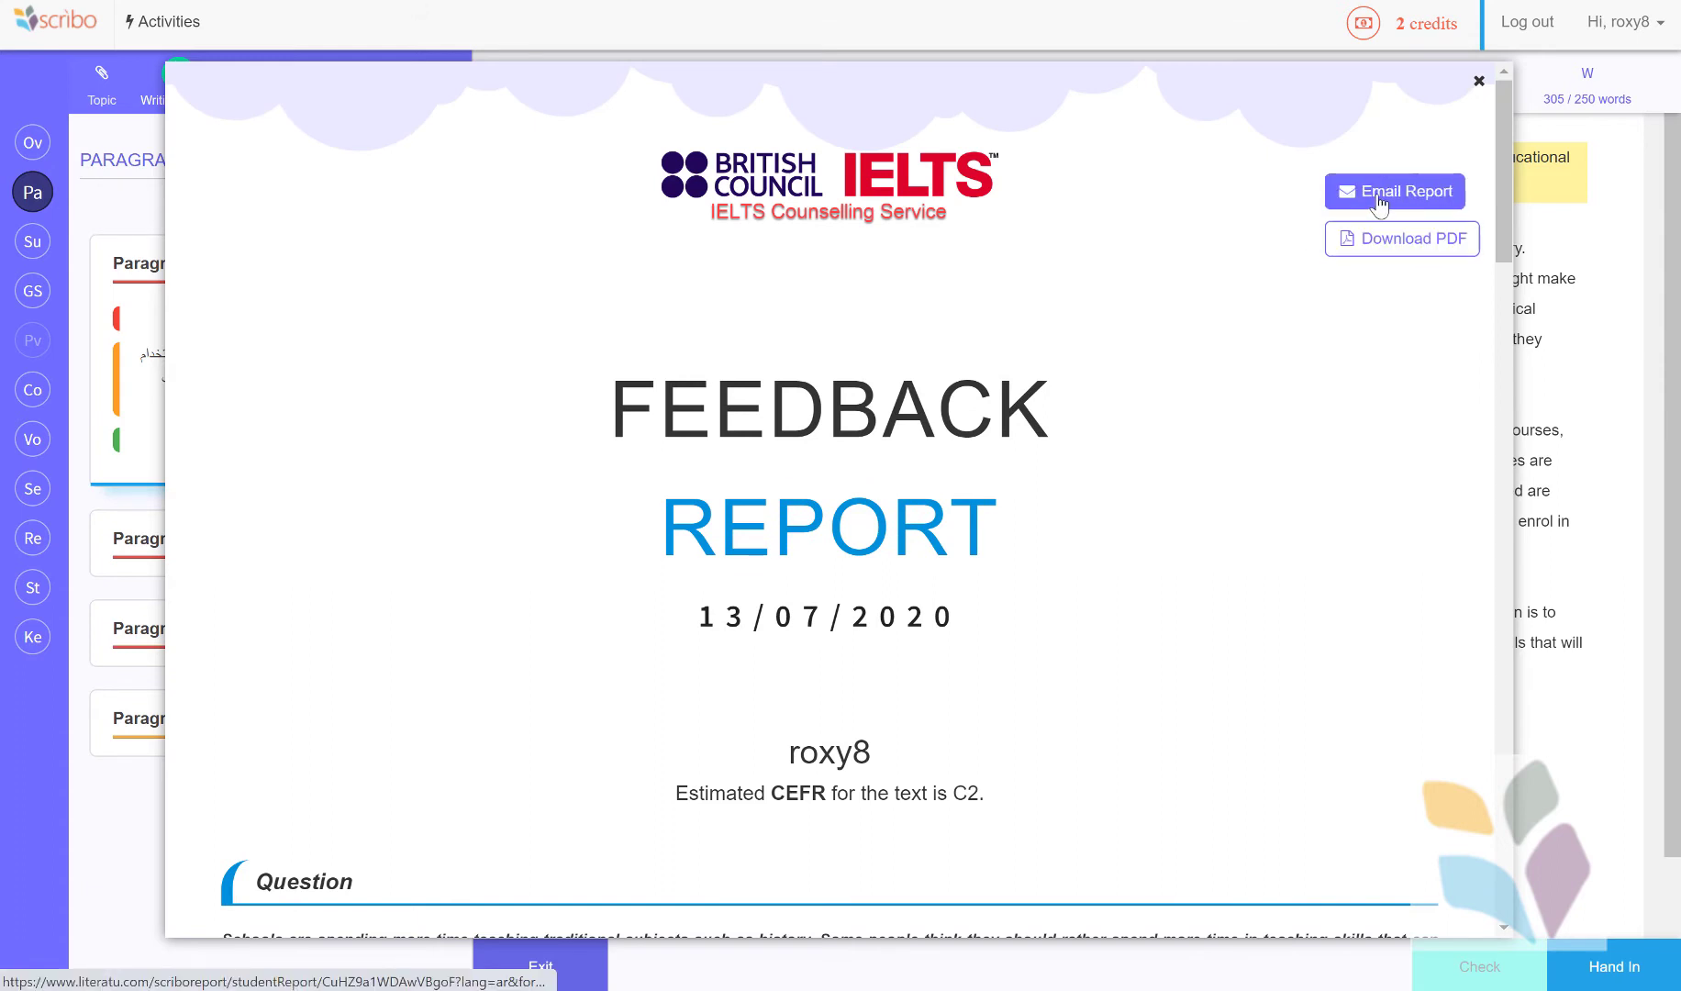
# - Open the PDF version of the feedback report, review its pages, and close both the PDF and the report
pyautogui.click(1384, 241)
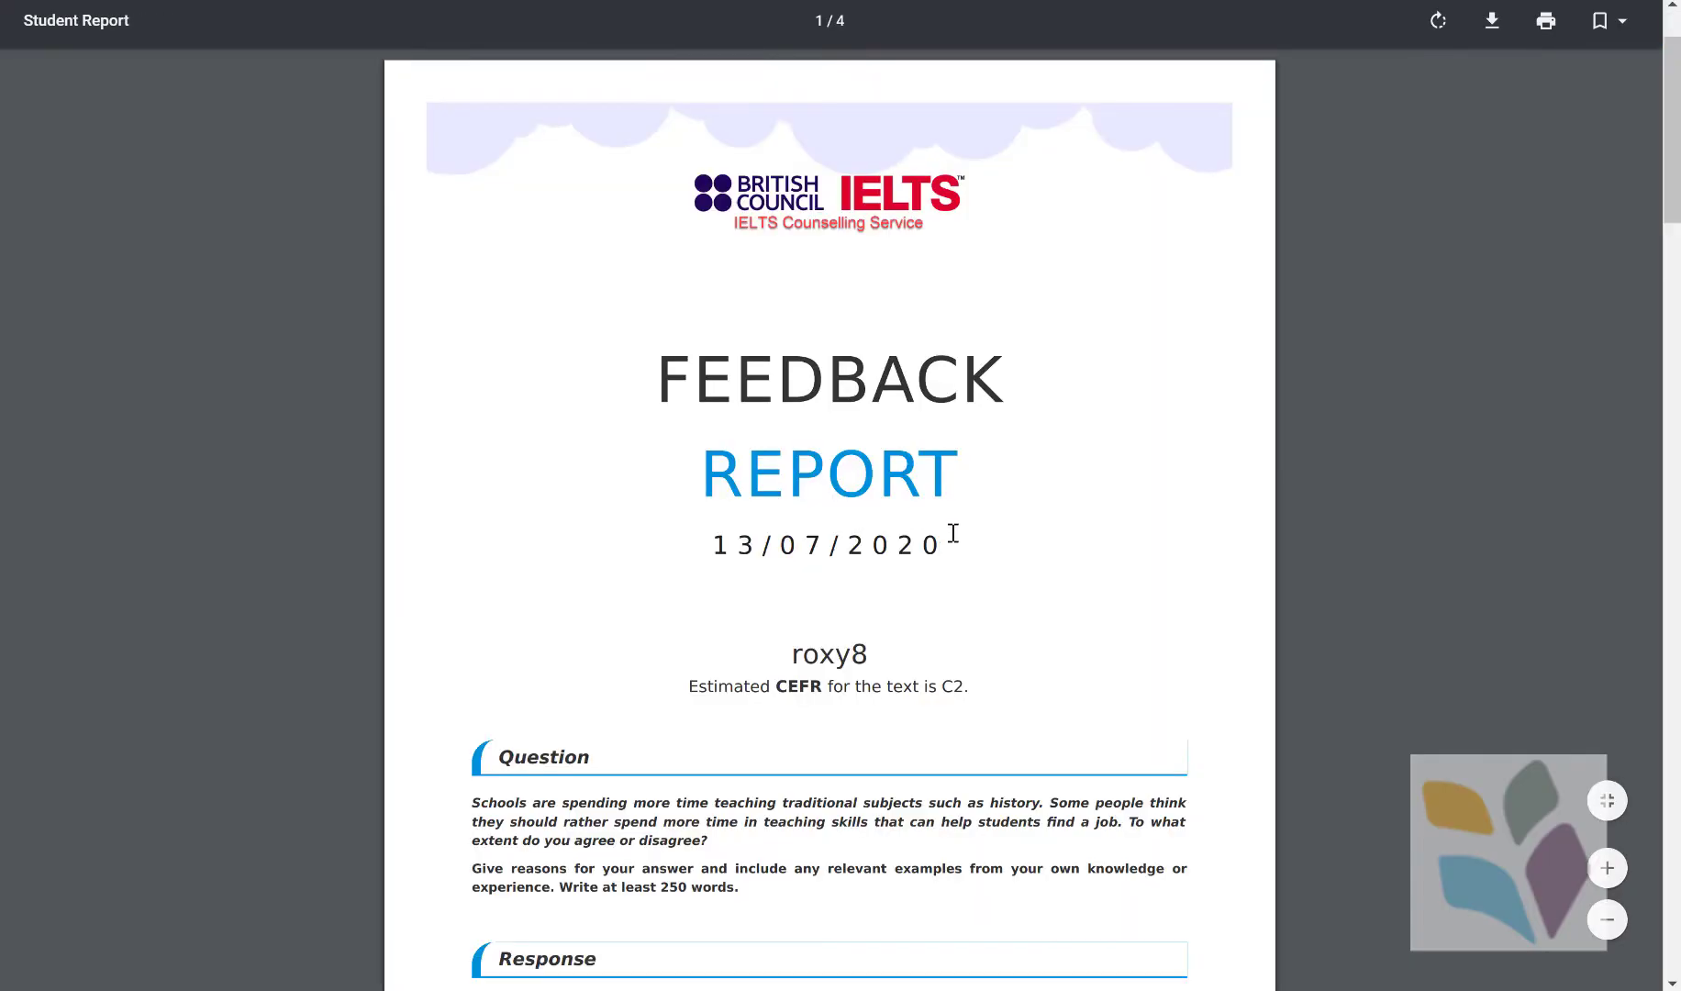
pyautogui.scroll(-20, 954, 533)
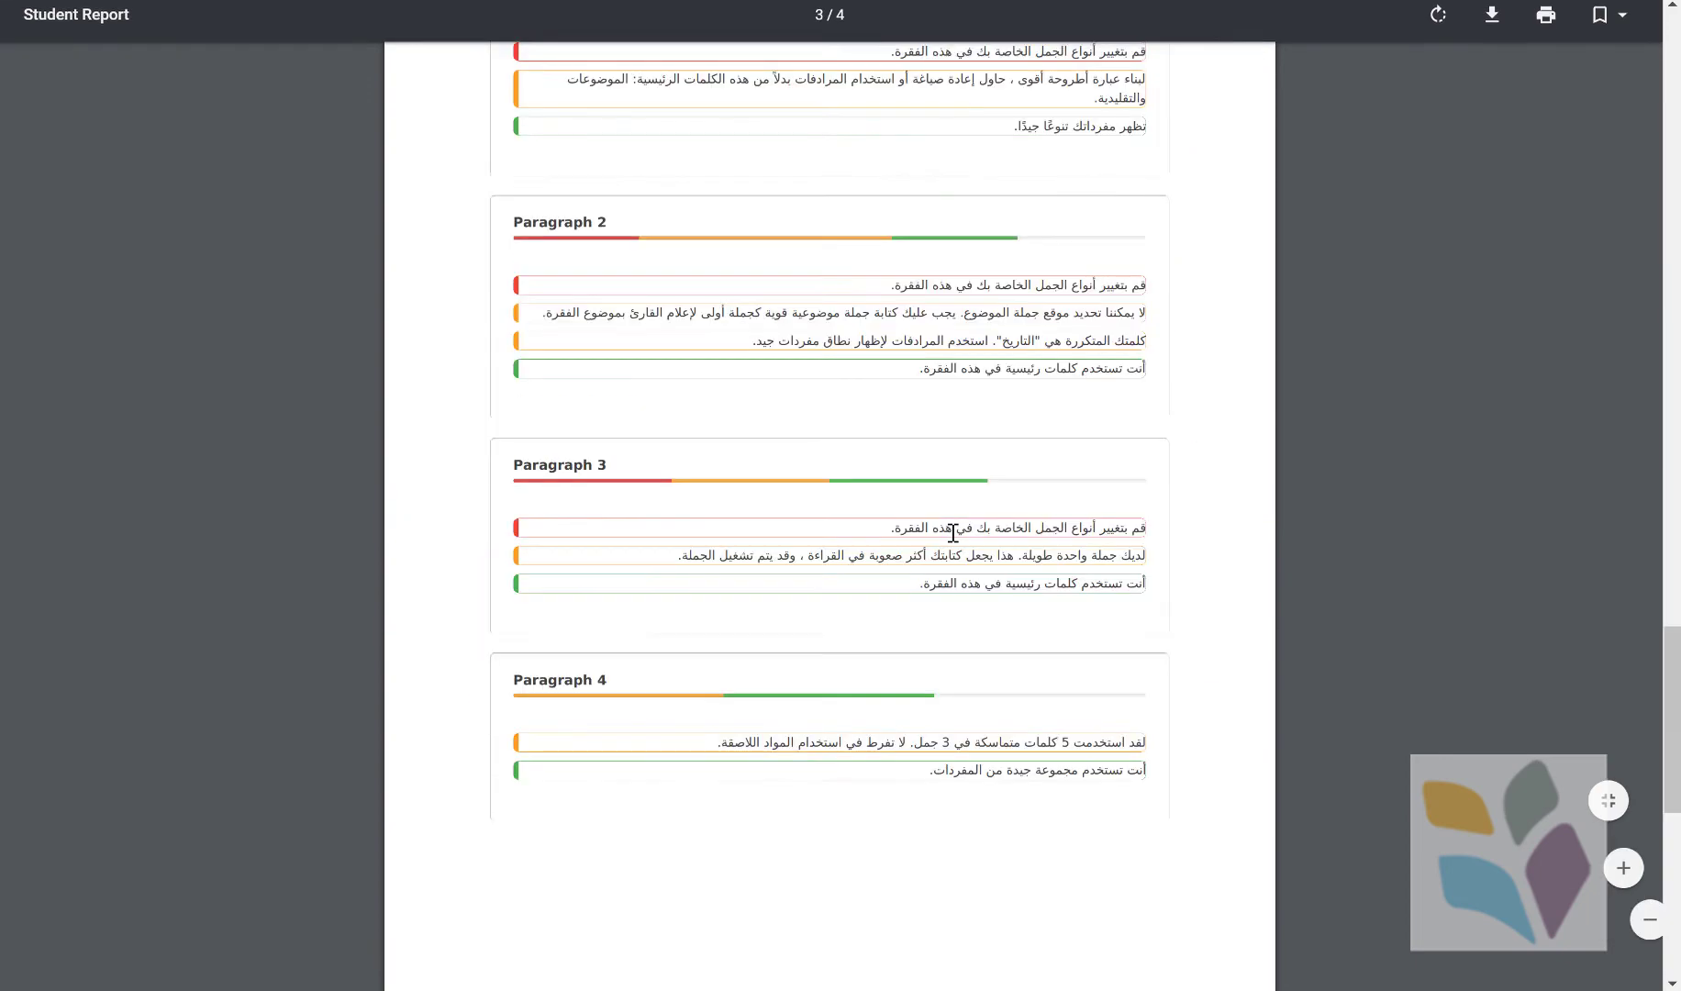
pyautogui.scroll(-10, 953, 534)
pyautogui.scroll(20, 953, 533)
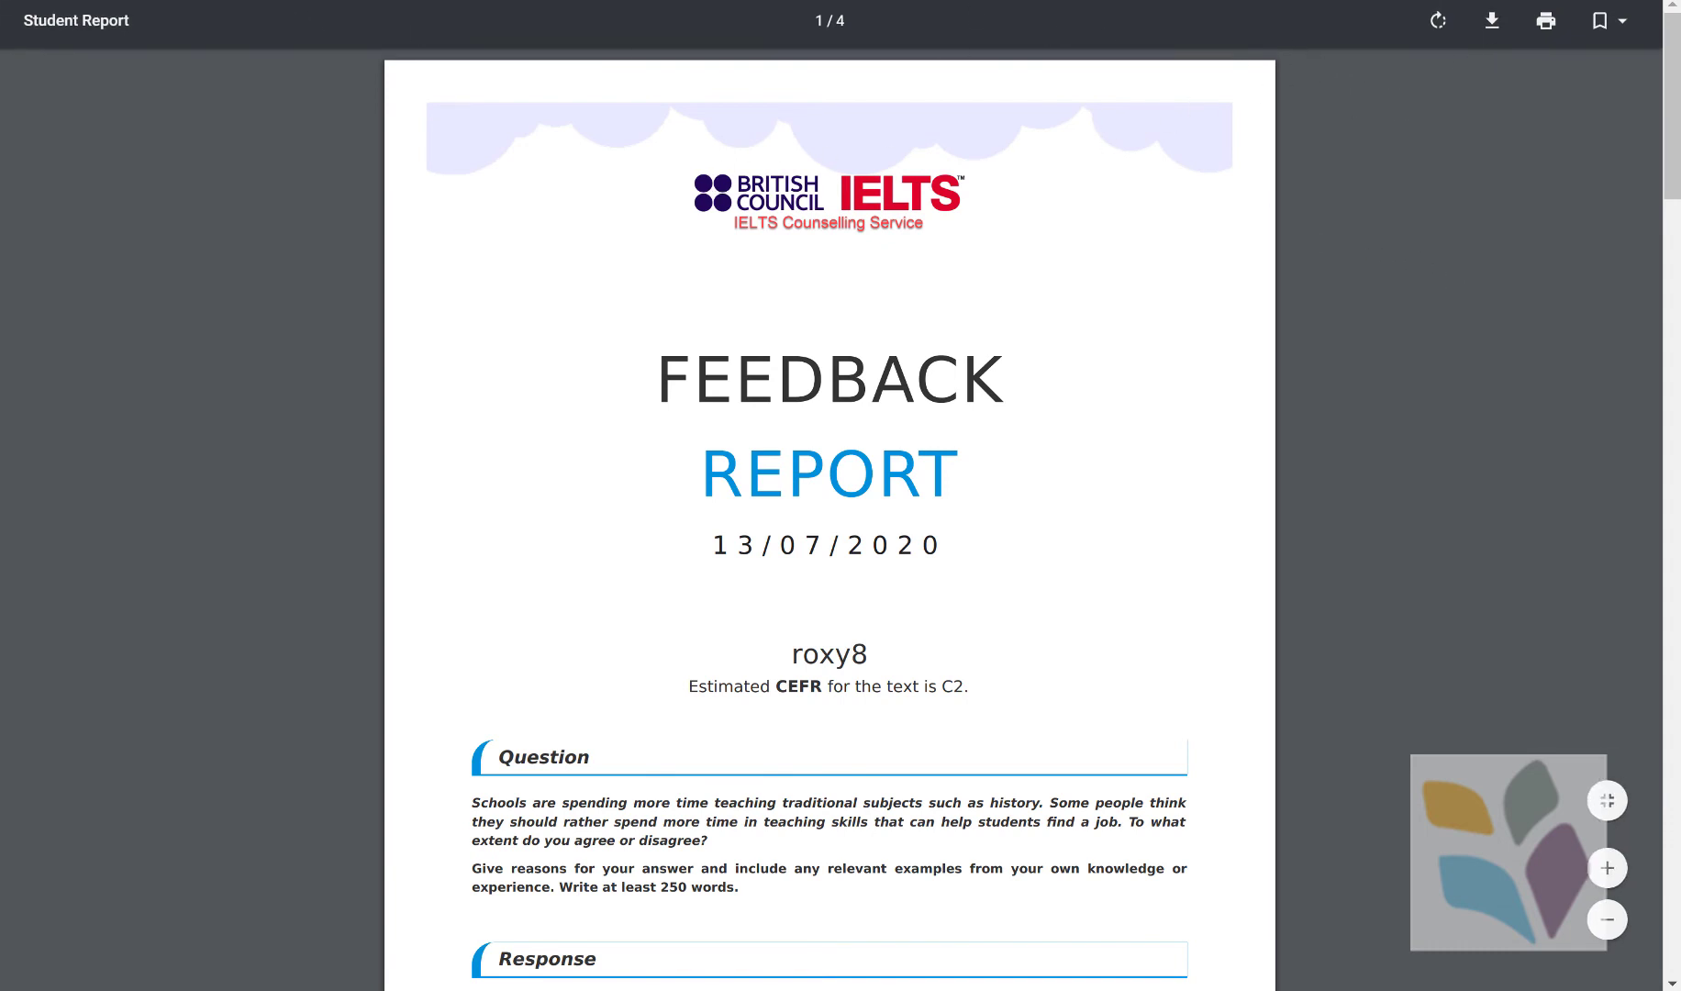
pyautogui.hotkey('ctrl', 'w')
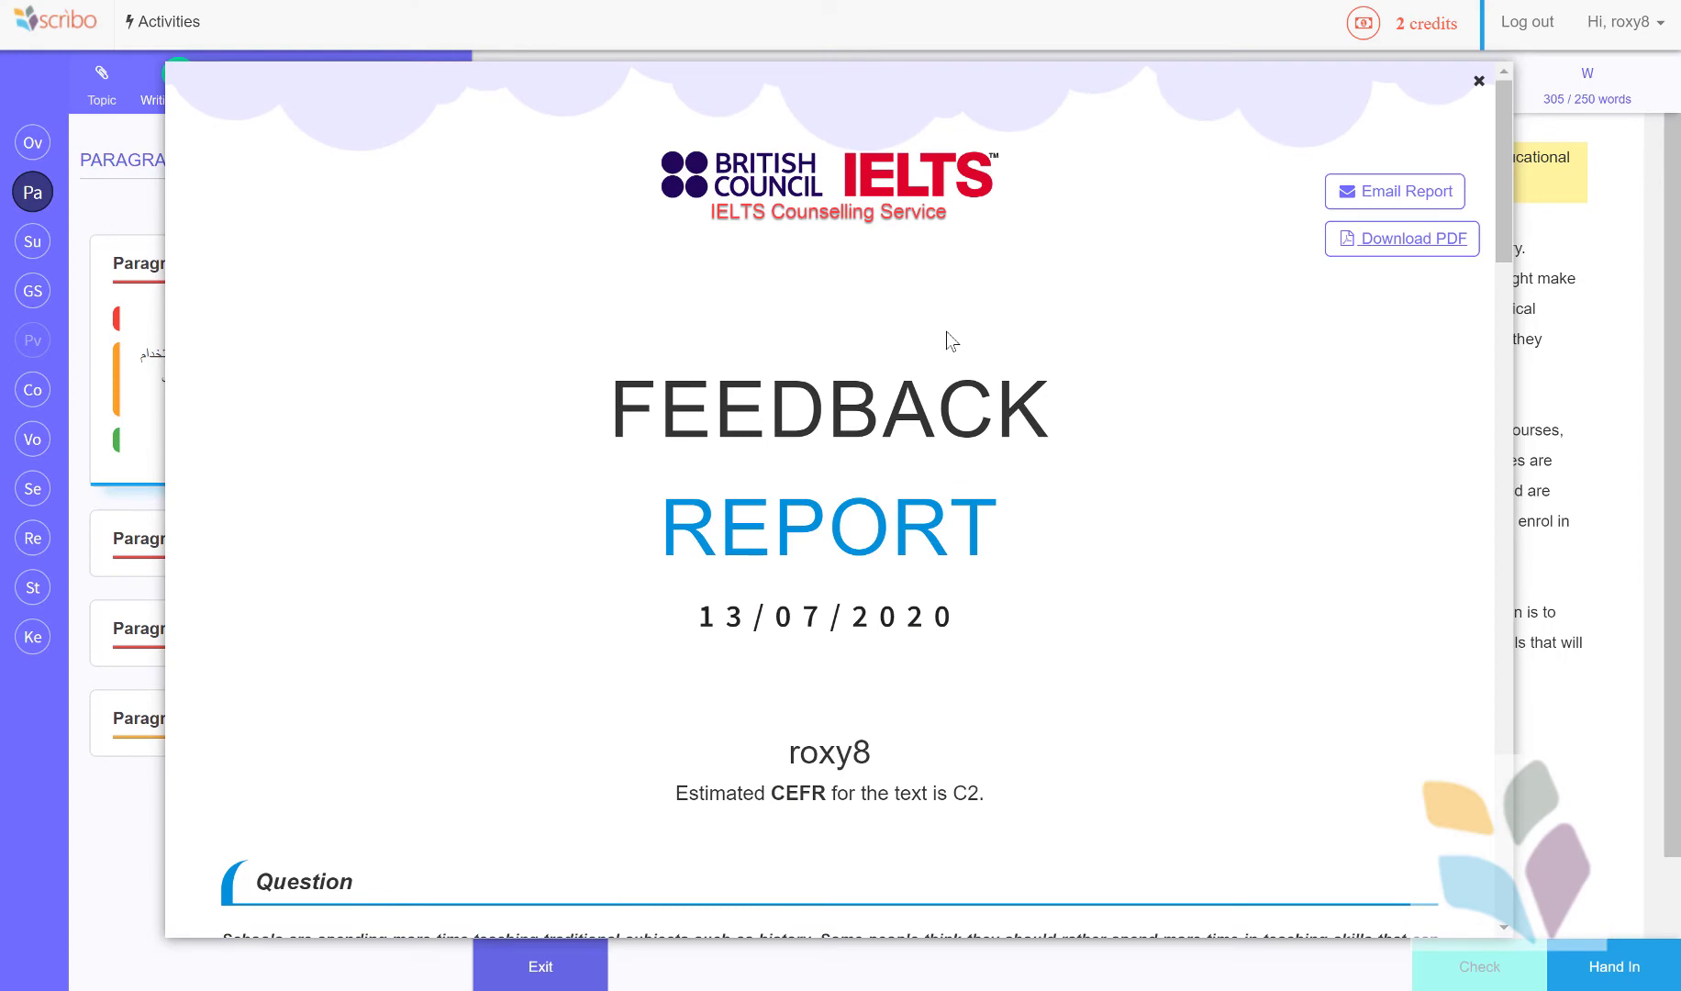
pyautogui.click(1478, 81)
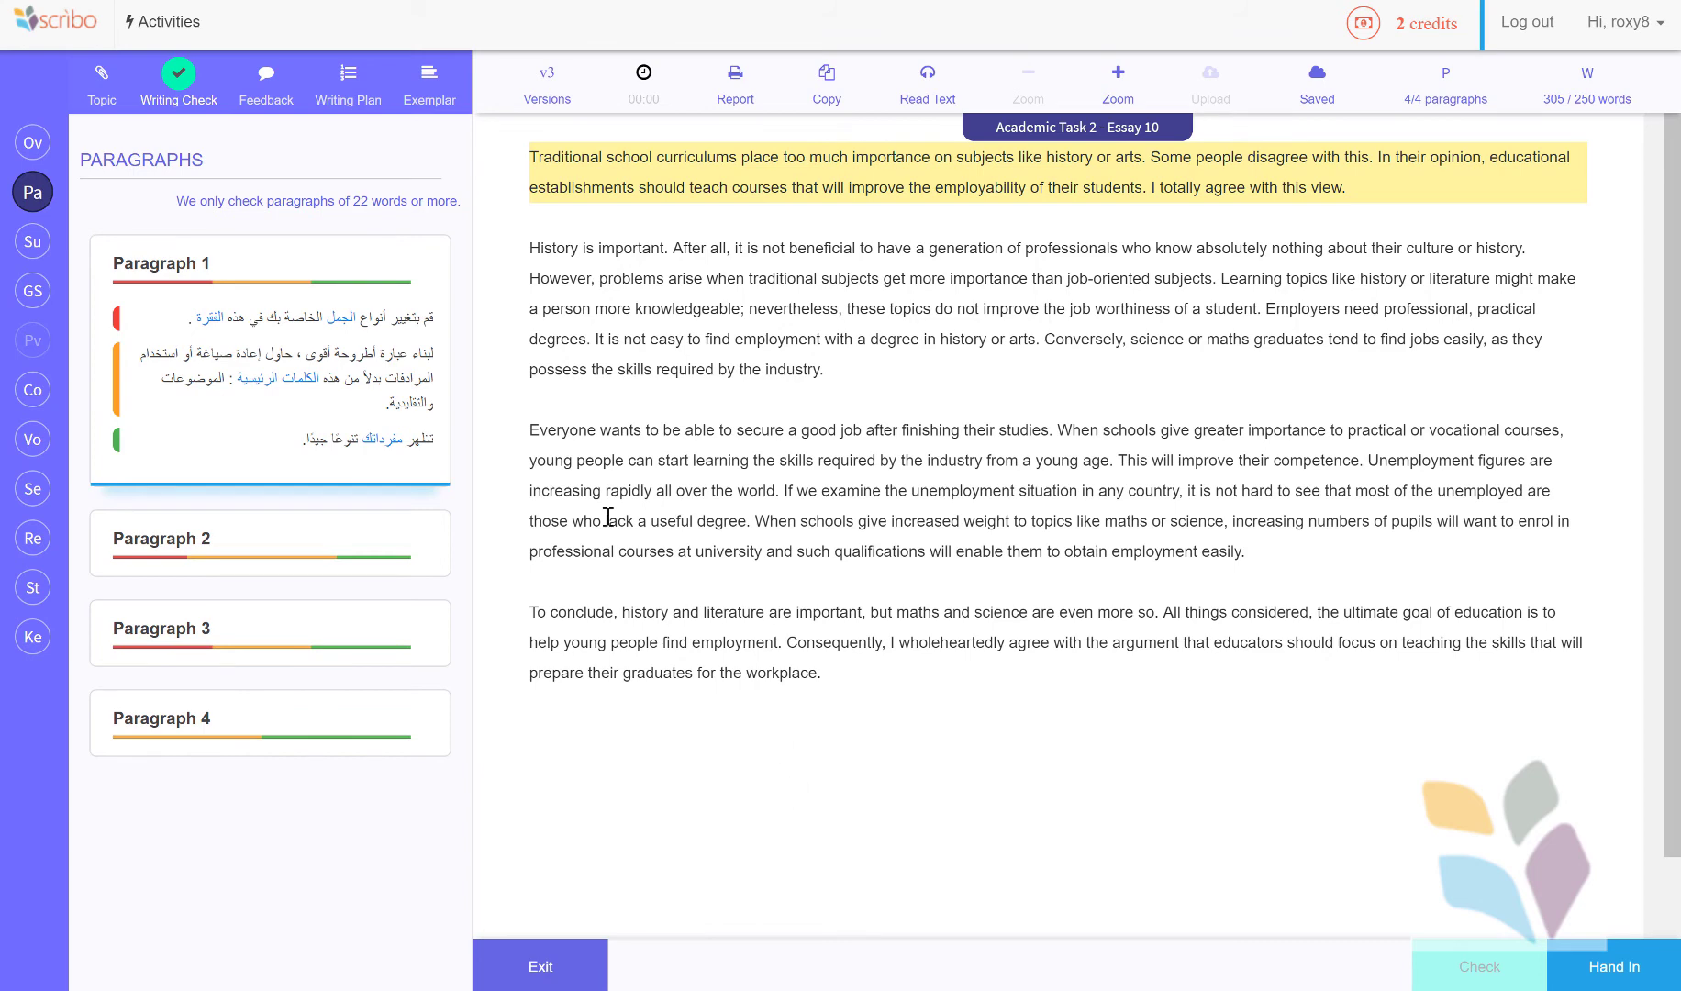
# - View the essay's Writing Plan and Topic details, then return to the Writing Check feedback
pyautogui.click(105, 101)
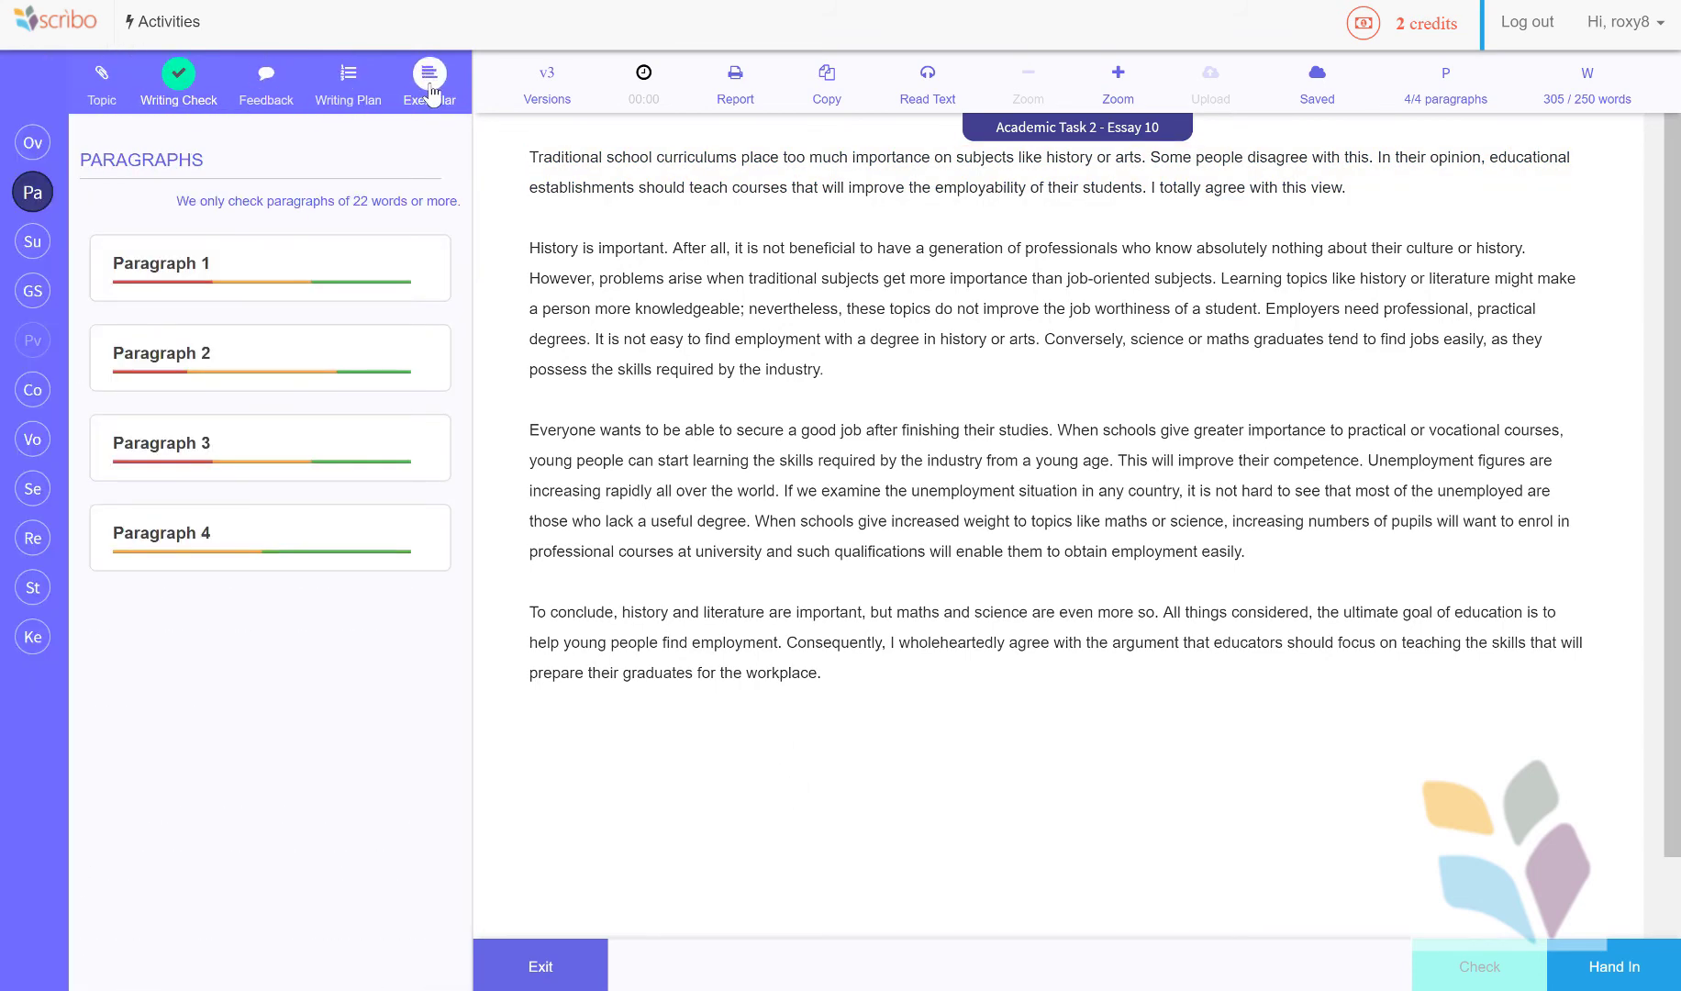
pyautogui.click(429, 87)
pyautogui.click(323, 82)
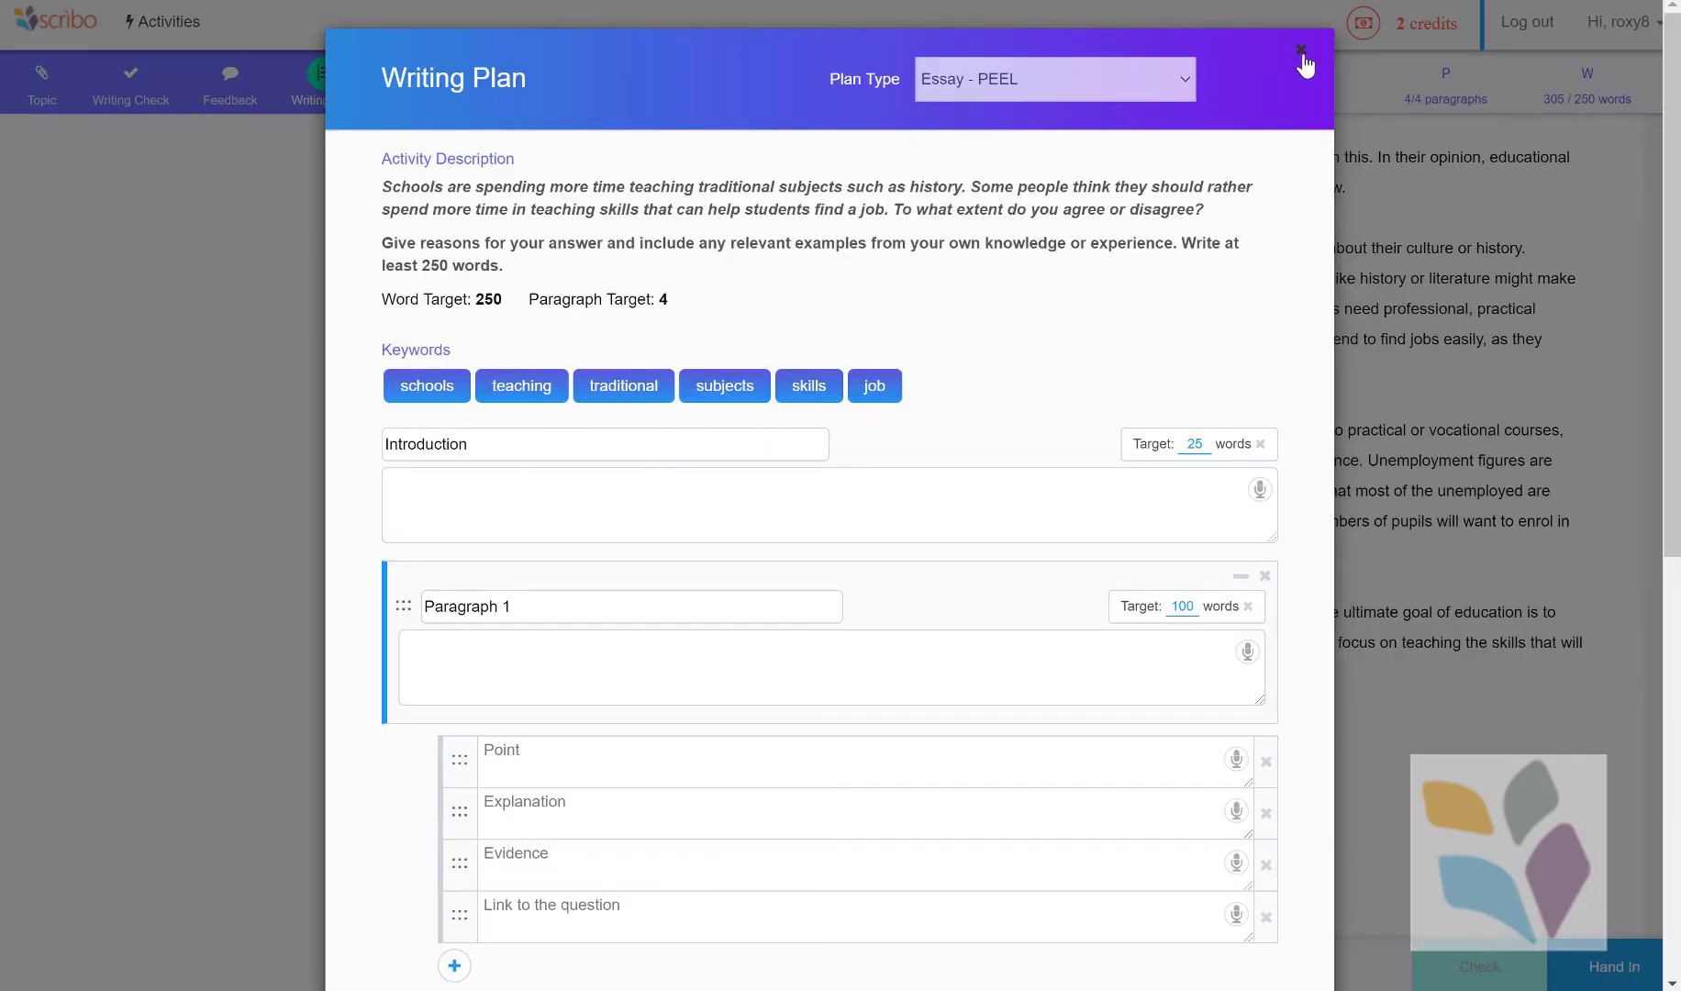
pyautogui.click(1301, 51)
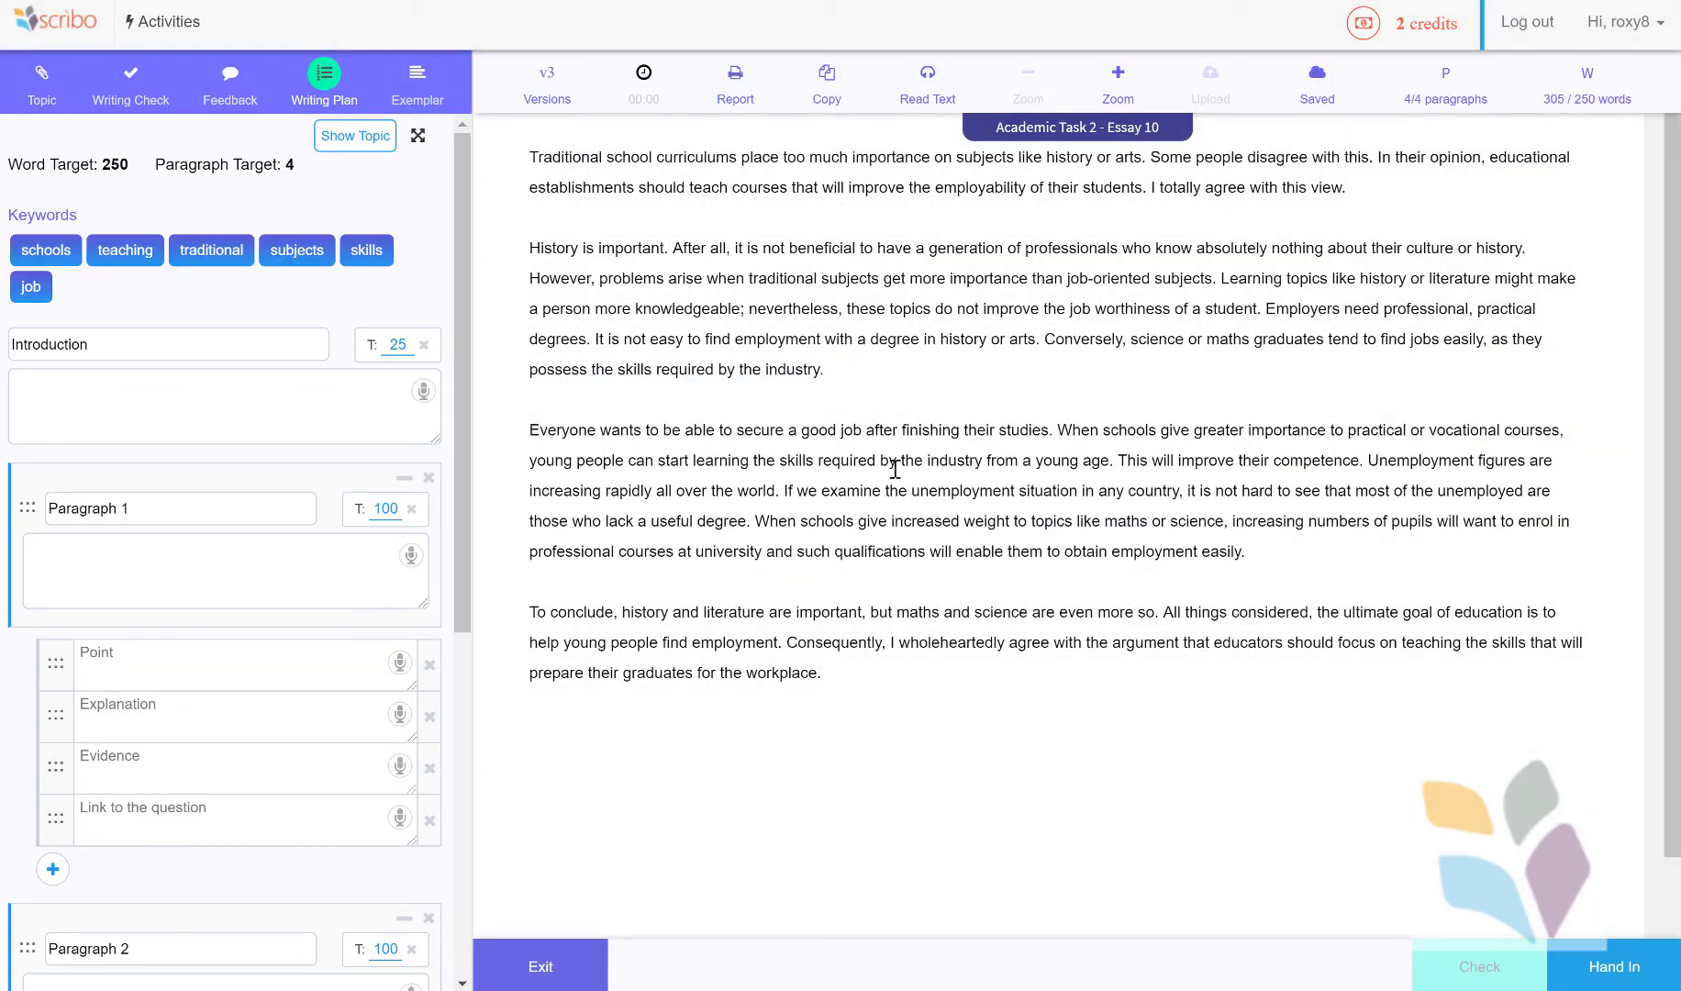
pyautogui.click(46, 97)
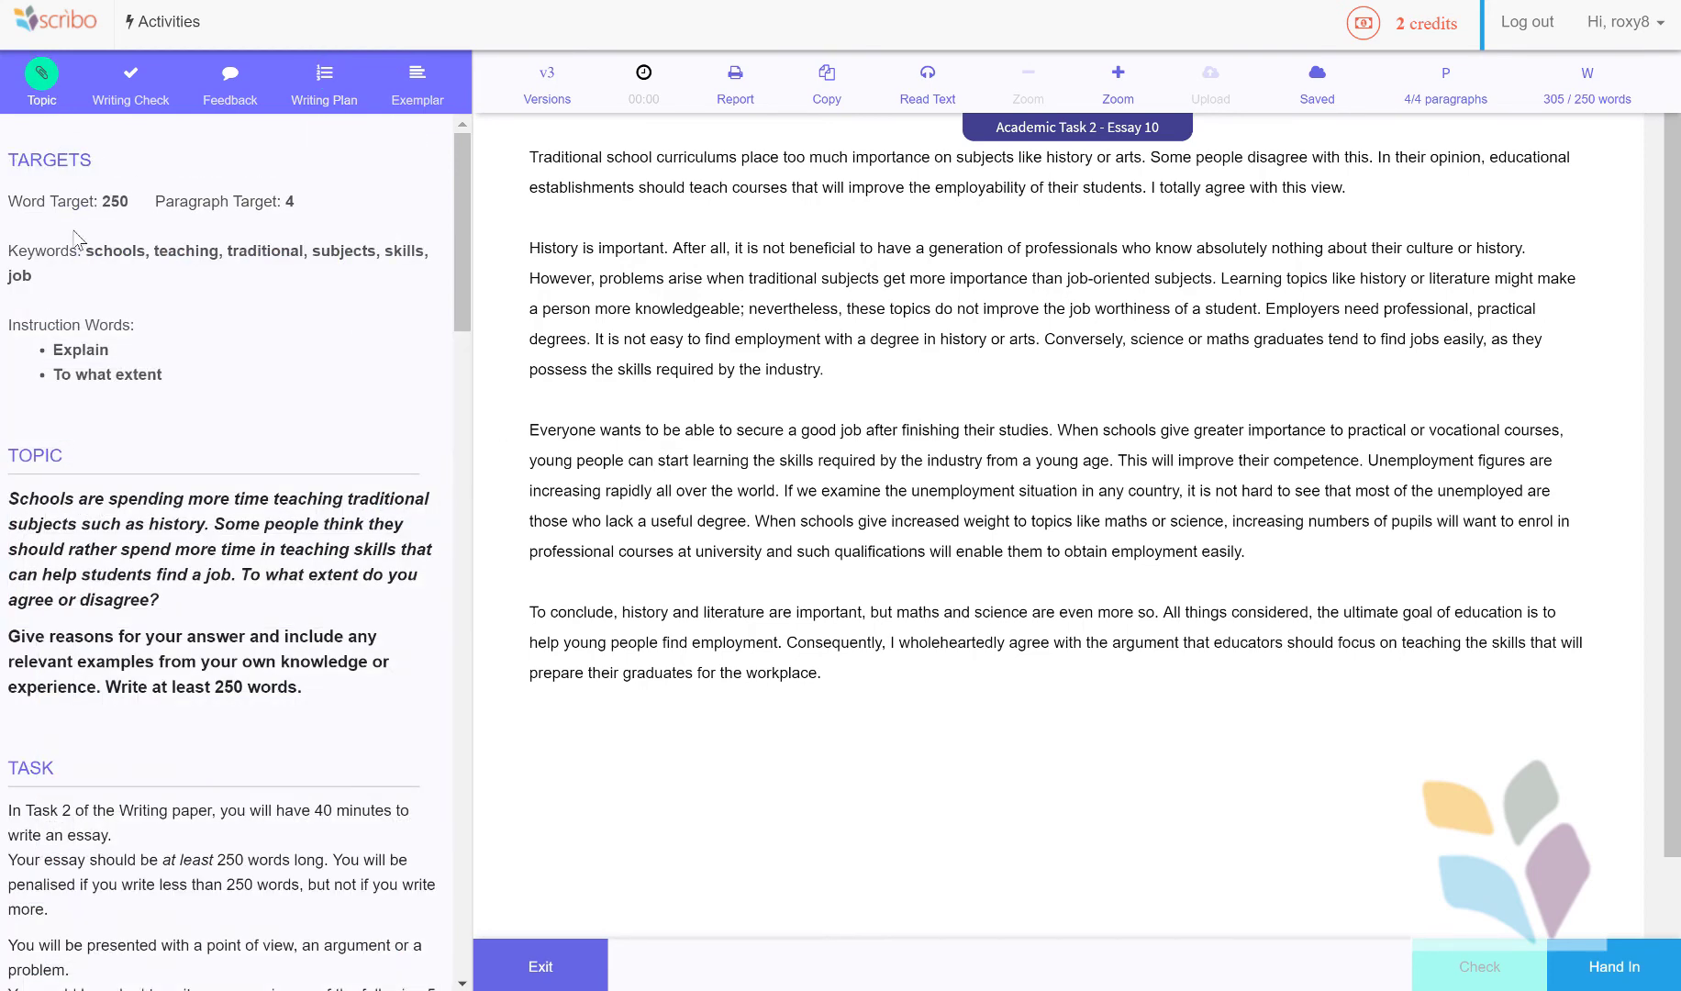
pyautogui.click(130, 92)
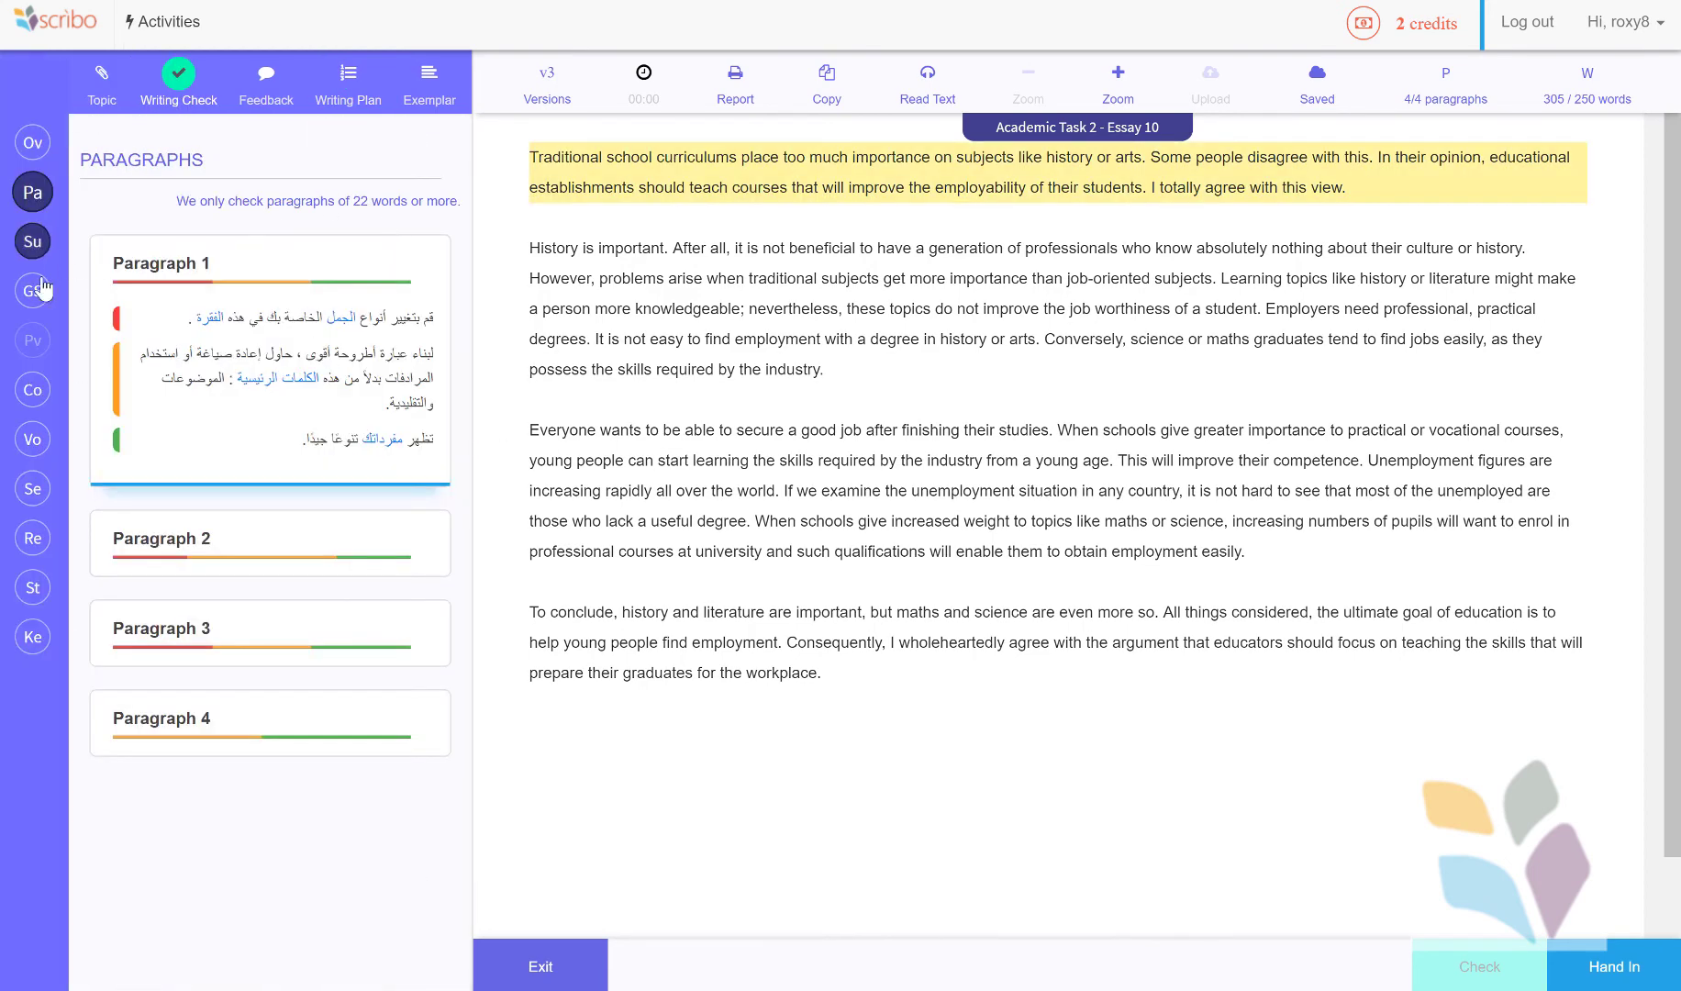
# - View the Grammar & Spelling feedback, open its grammar help resources, and close them
pyautogui.click(33, 290)
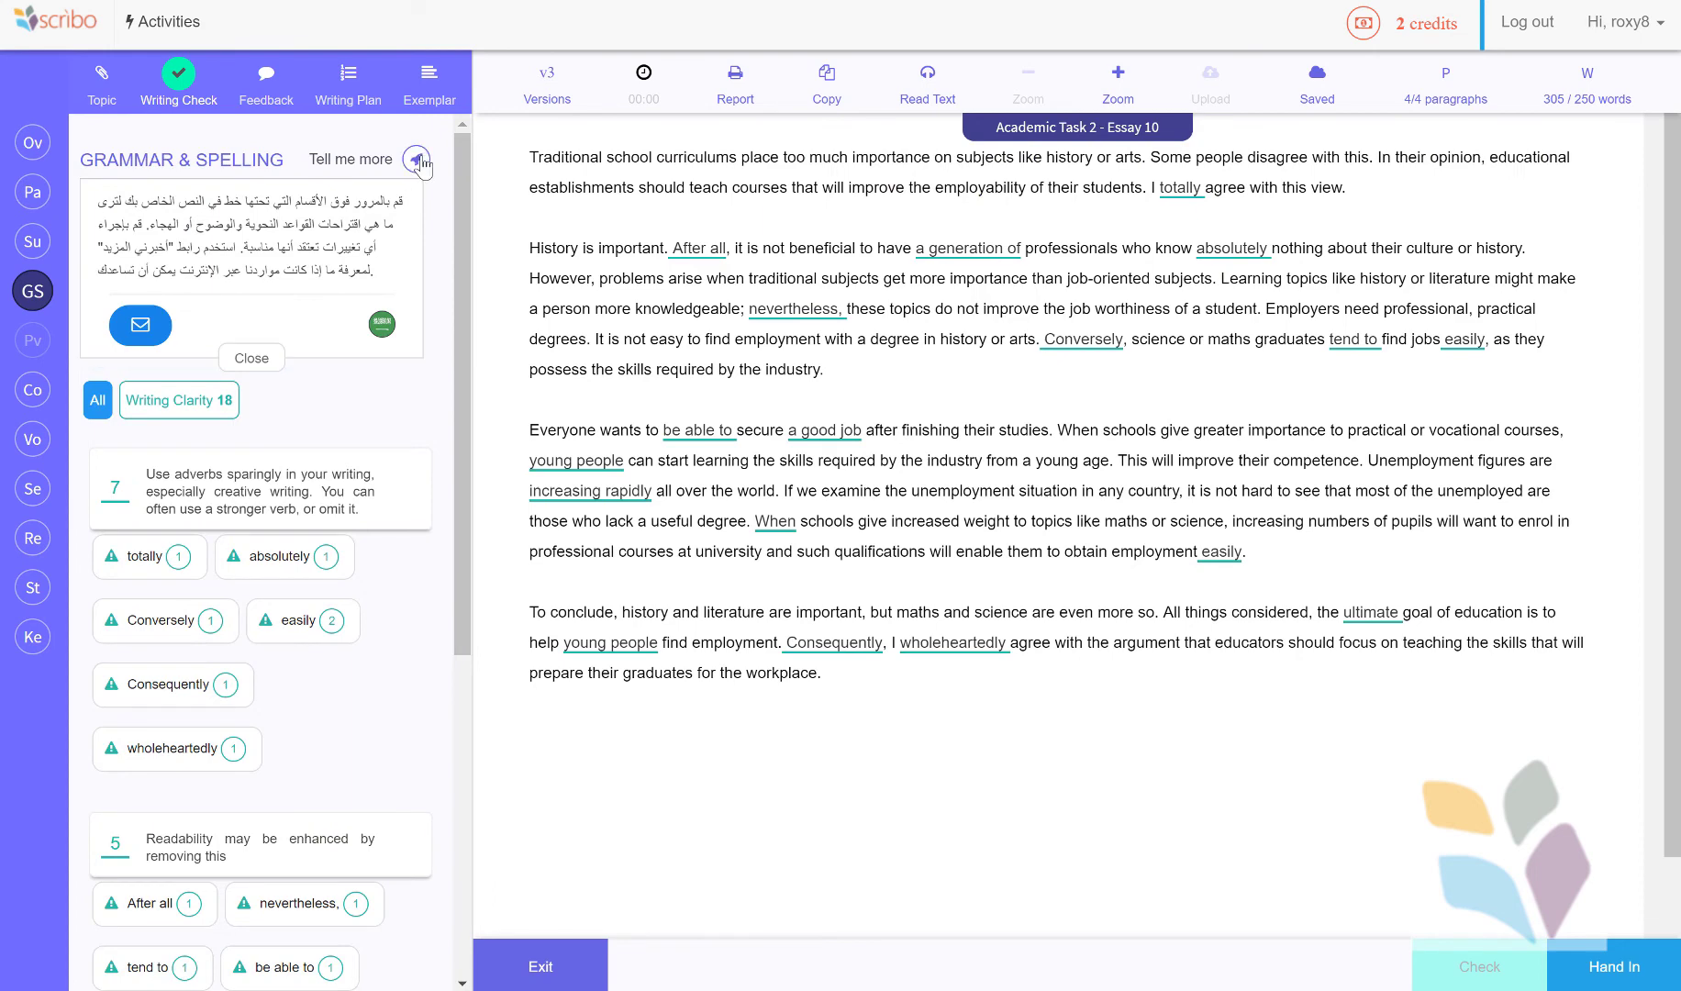
pyautogui.click(416, 159)
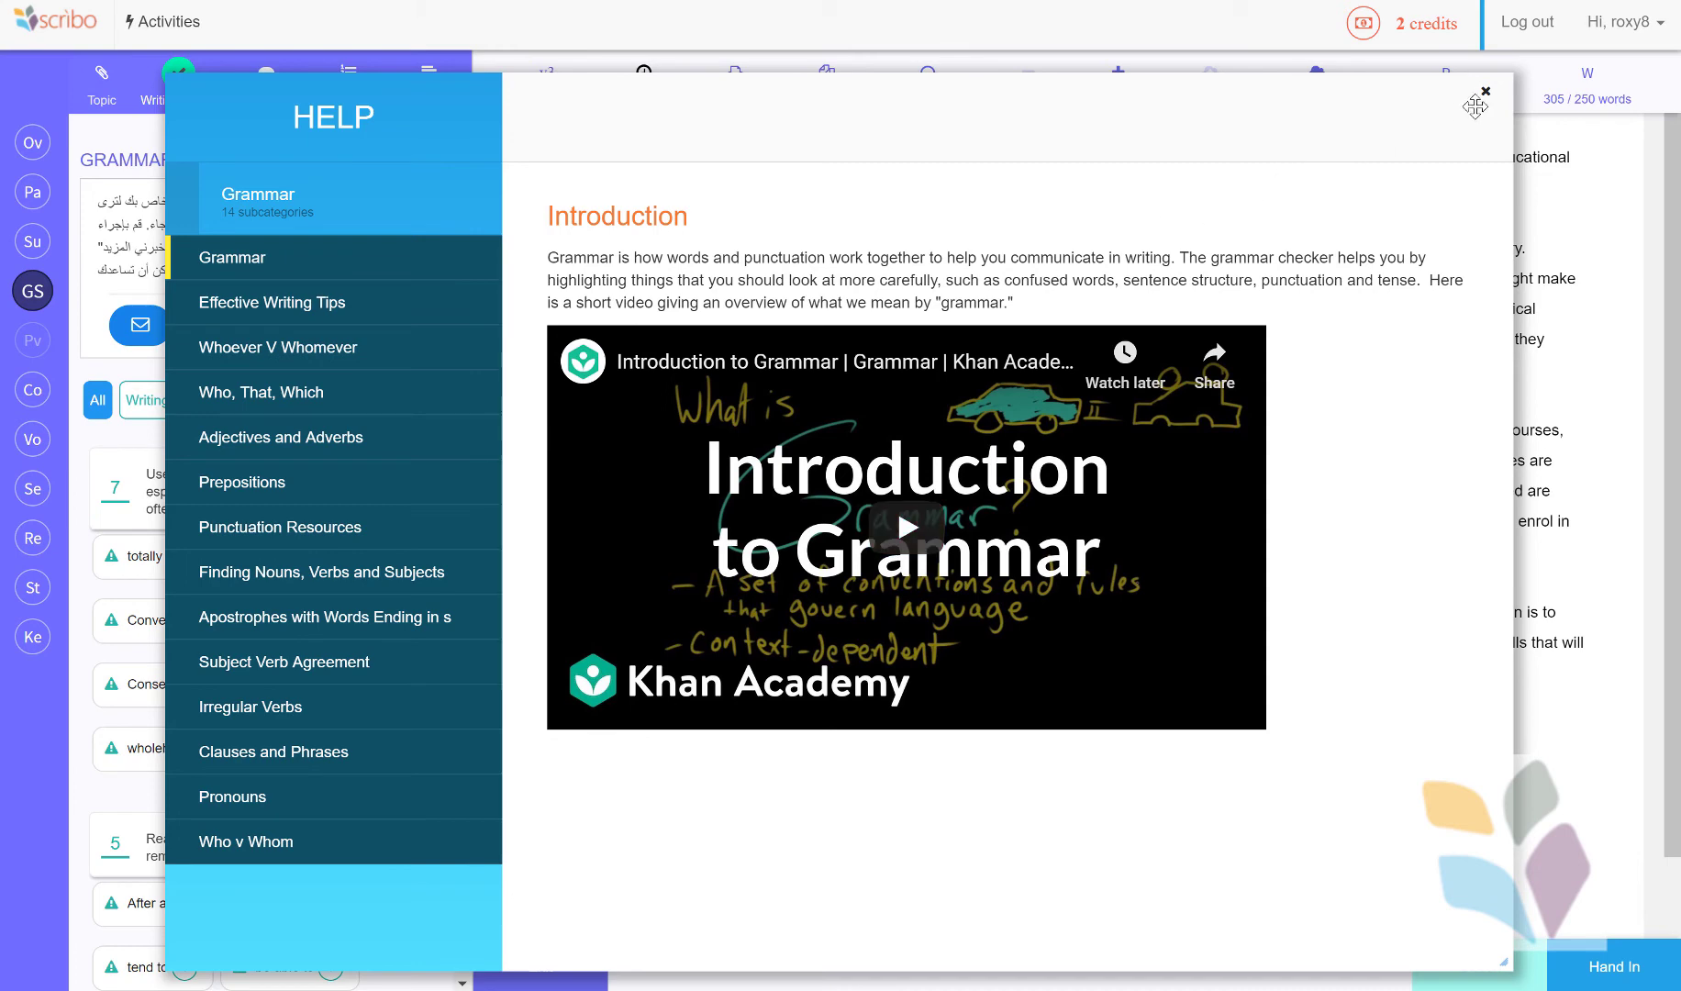
pyautogui.moveTo(1488, 96); pyautogui.dragTo(1486, 95)
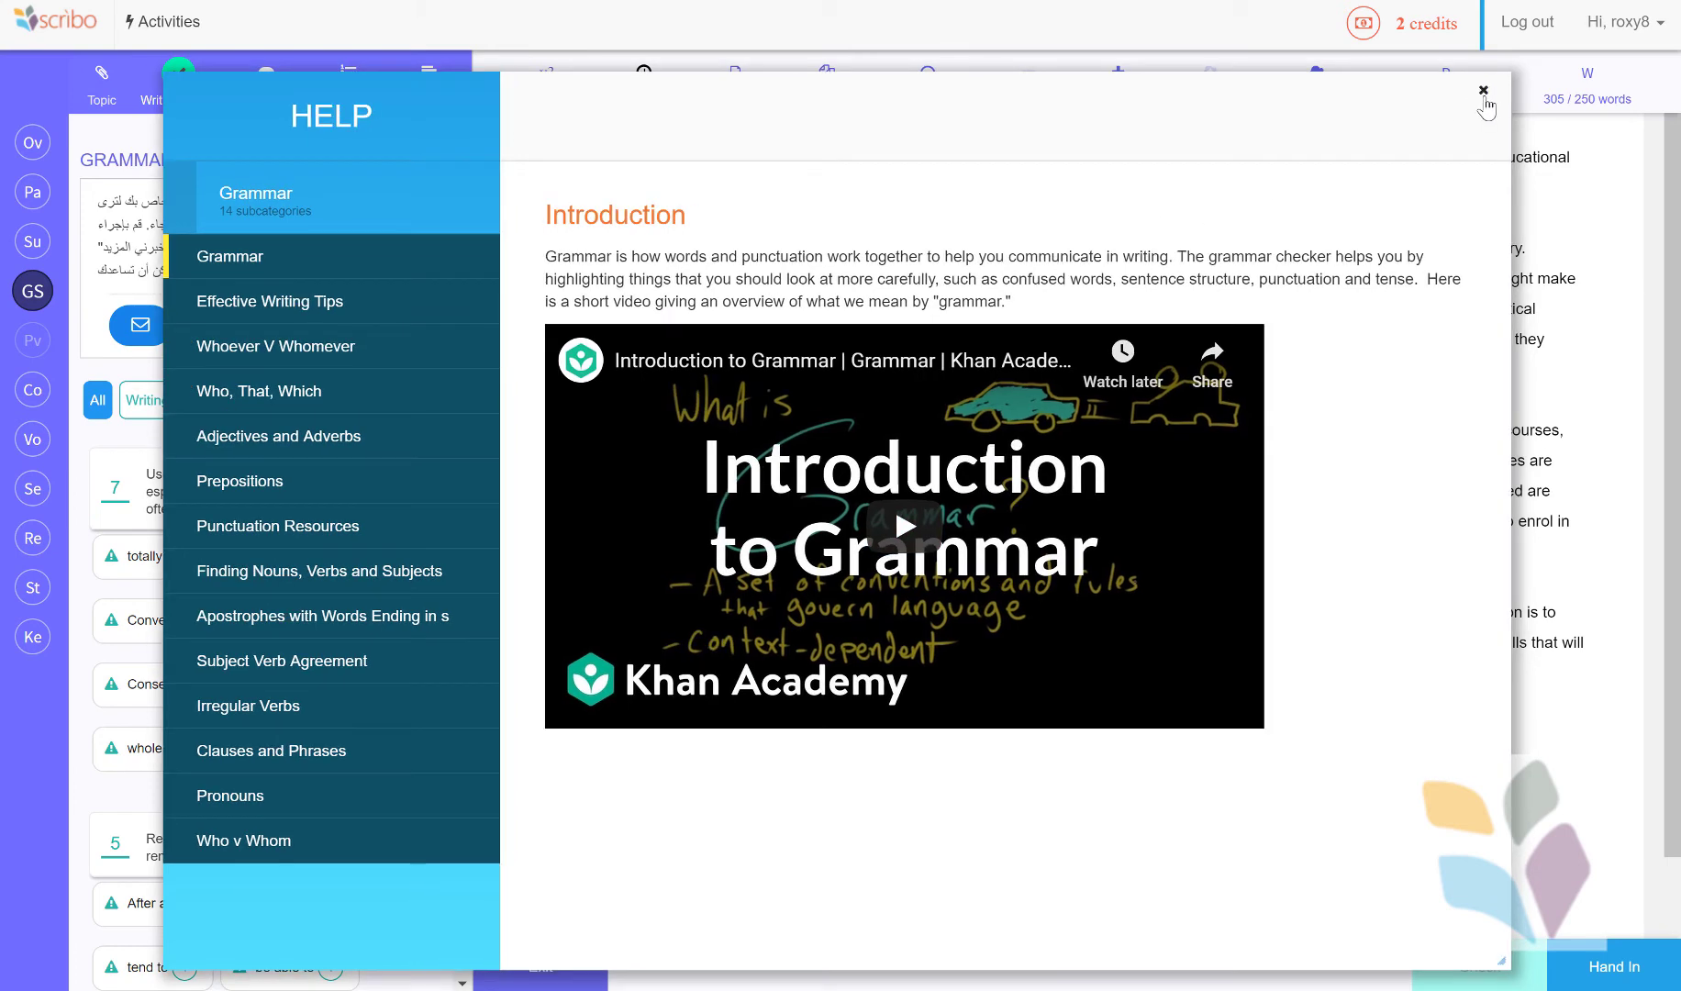
pyautogui.click(1486, 95)
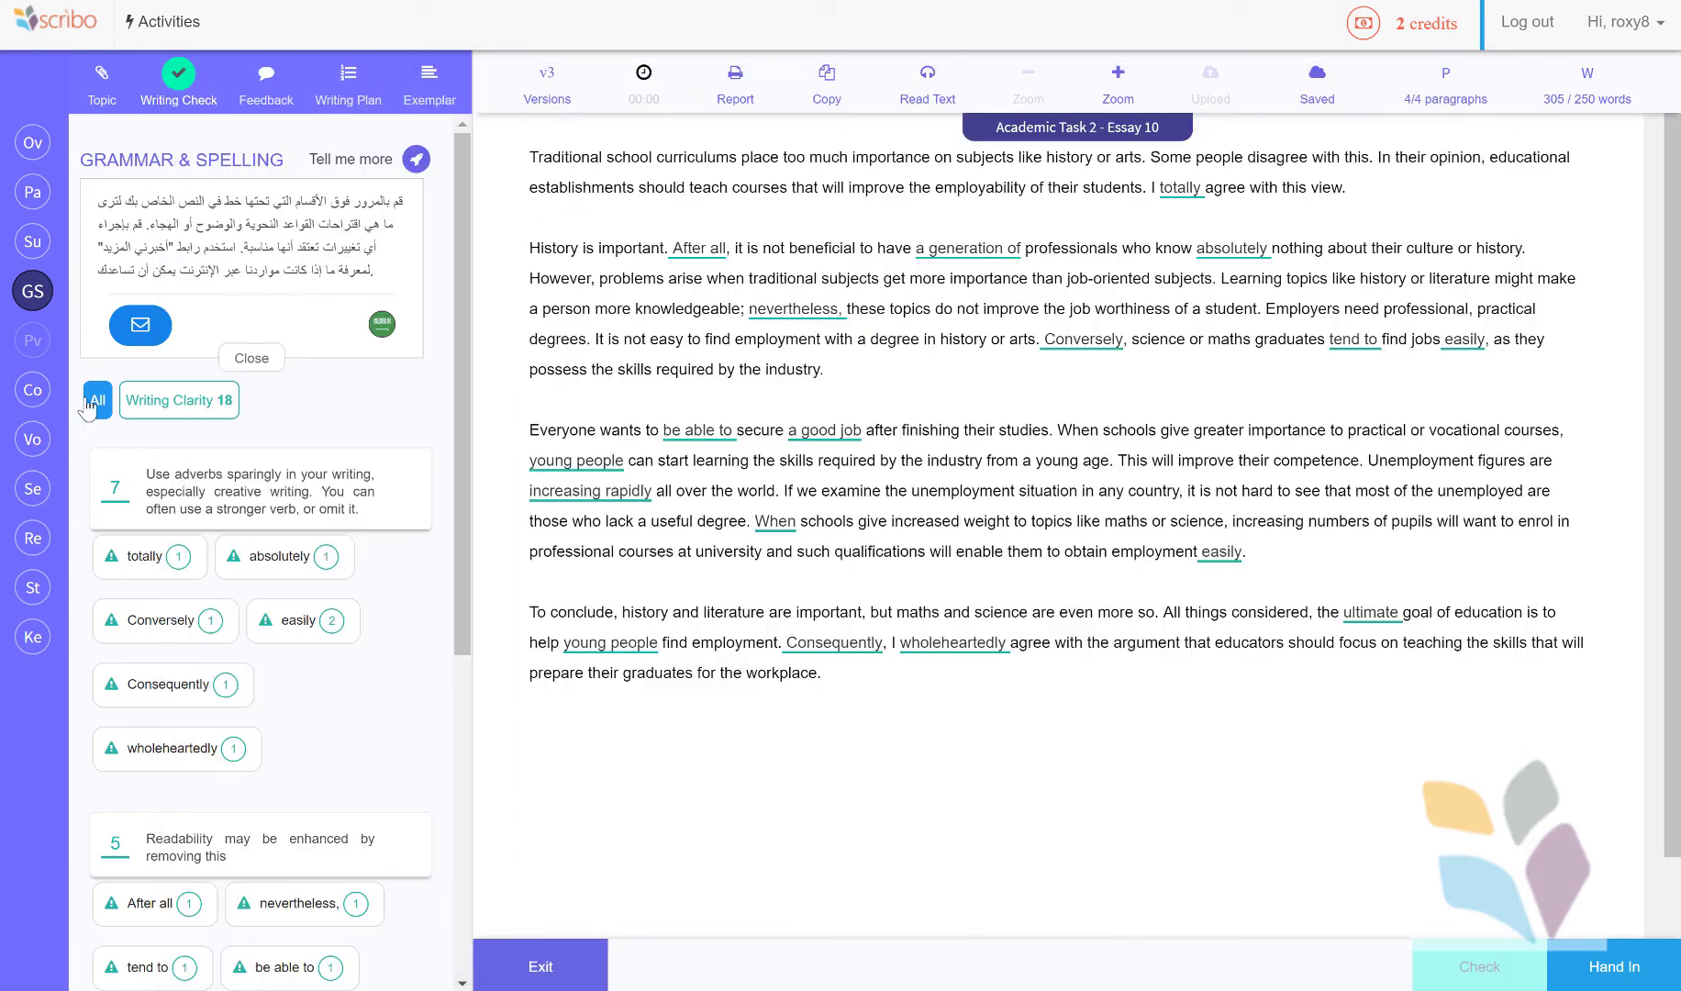
# - Open the Cohesive Explorer from the Cohesives / Transitions feedback, expand Connectives and Order, and close it
pyautogui.click(32, 390)
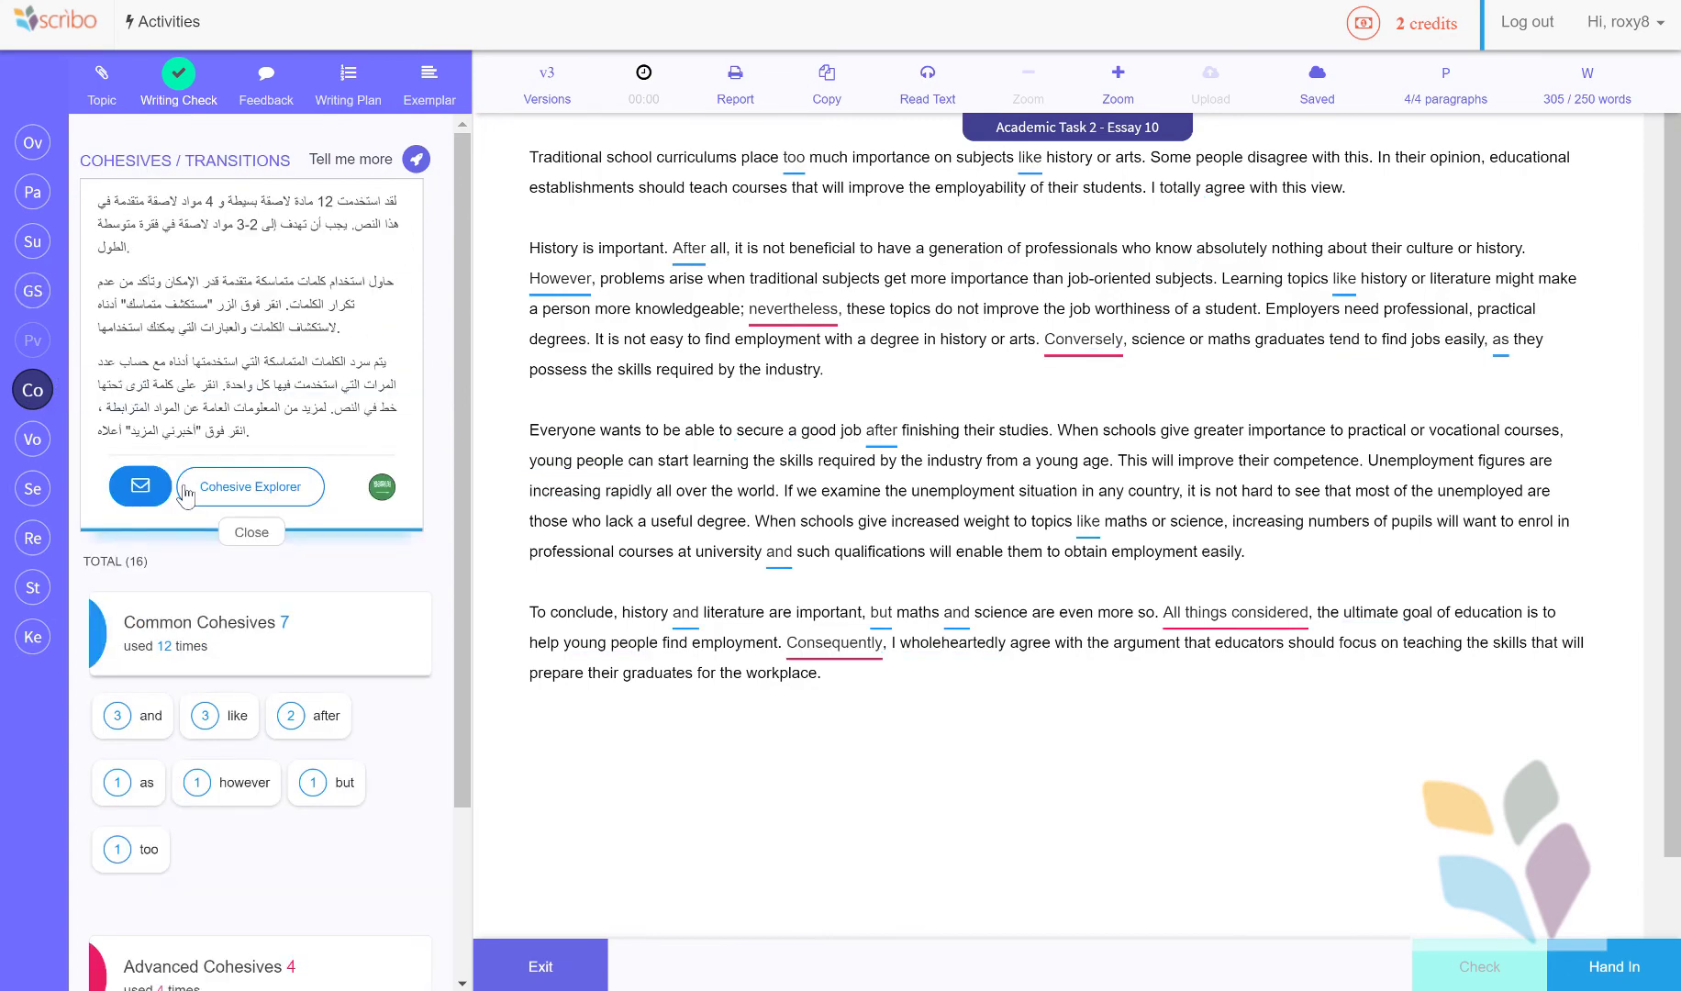
pyautogui.click(249, 485)
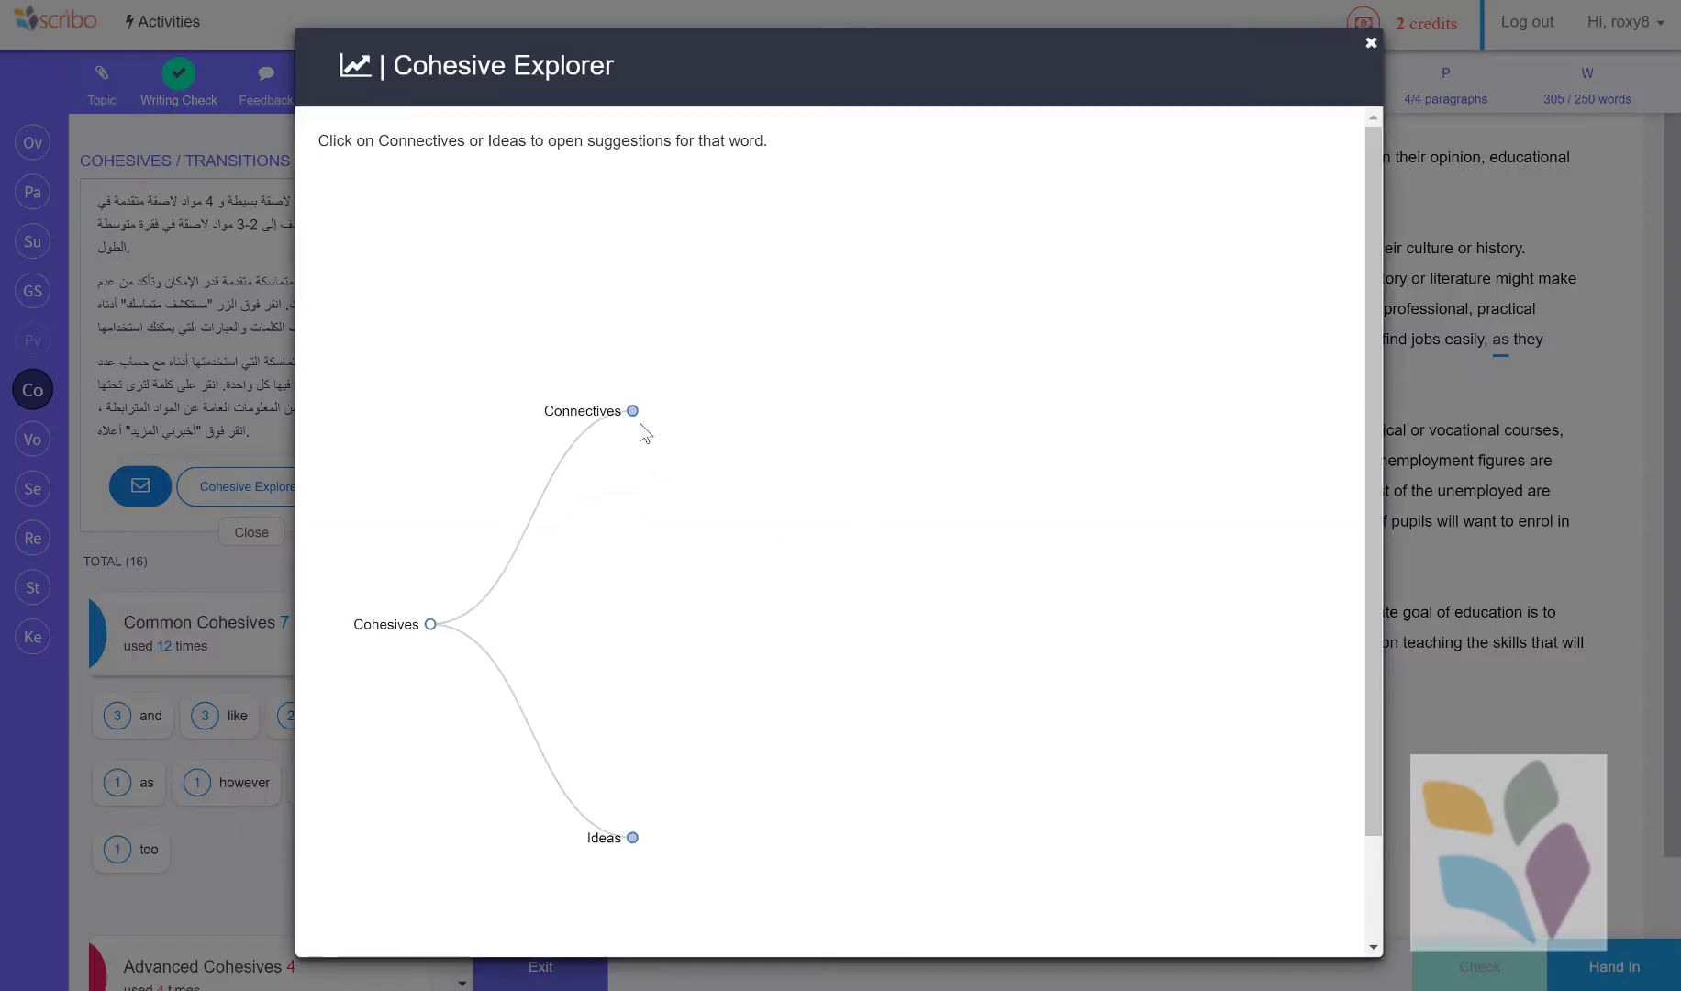
pyautogui.click(633, 412)
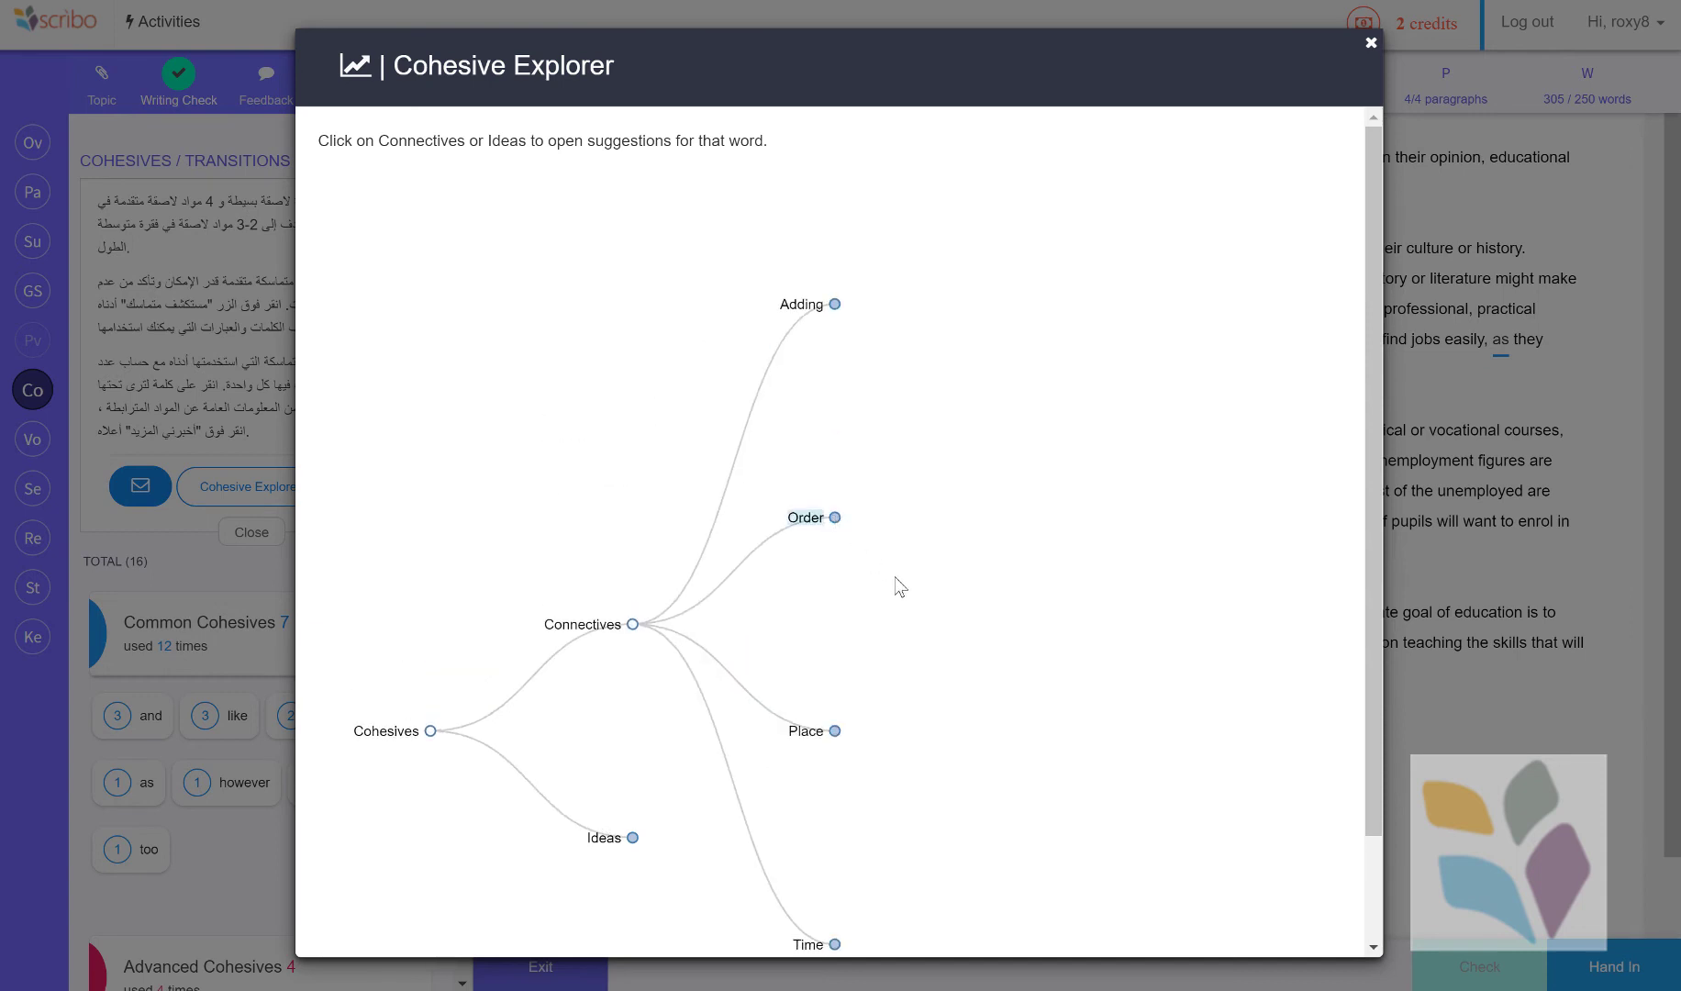
pyautogui.click(836, 519)
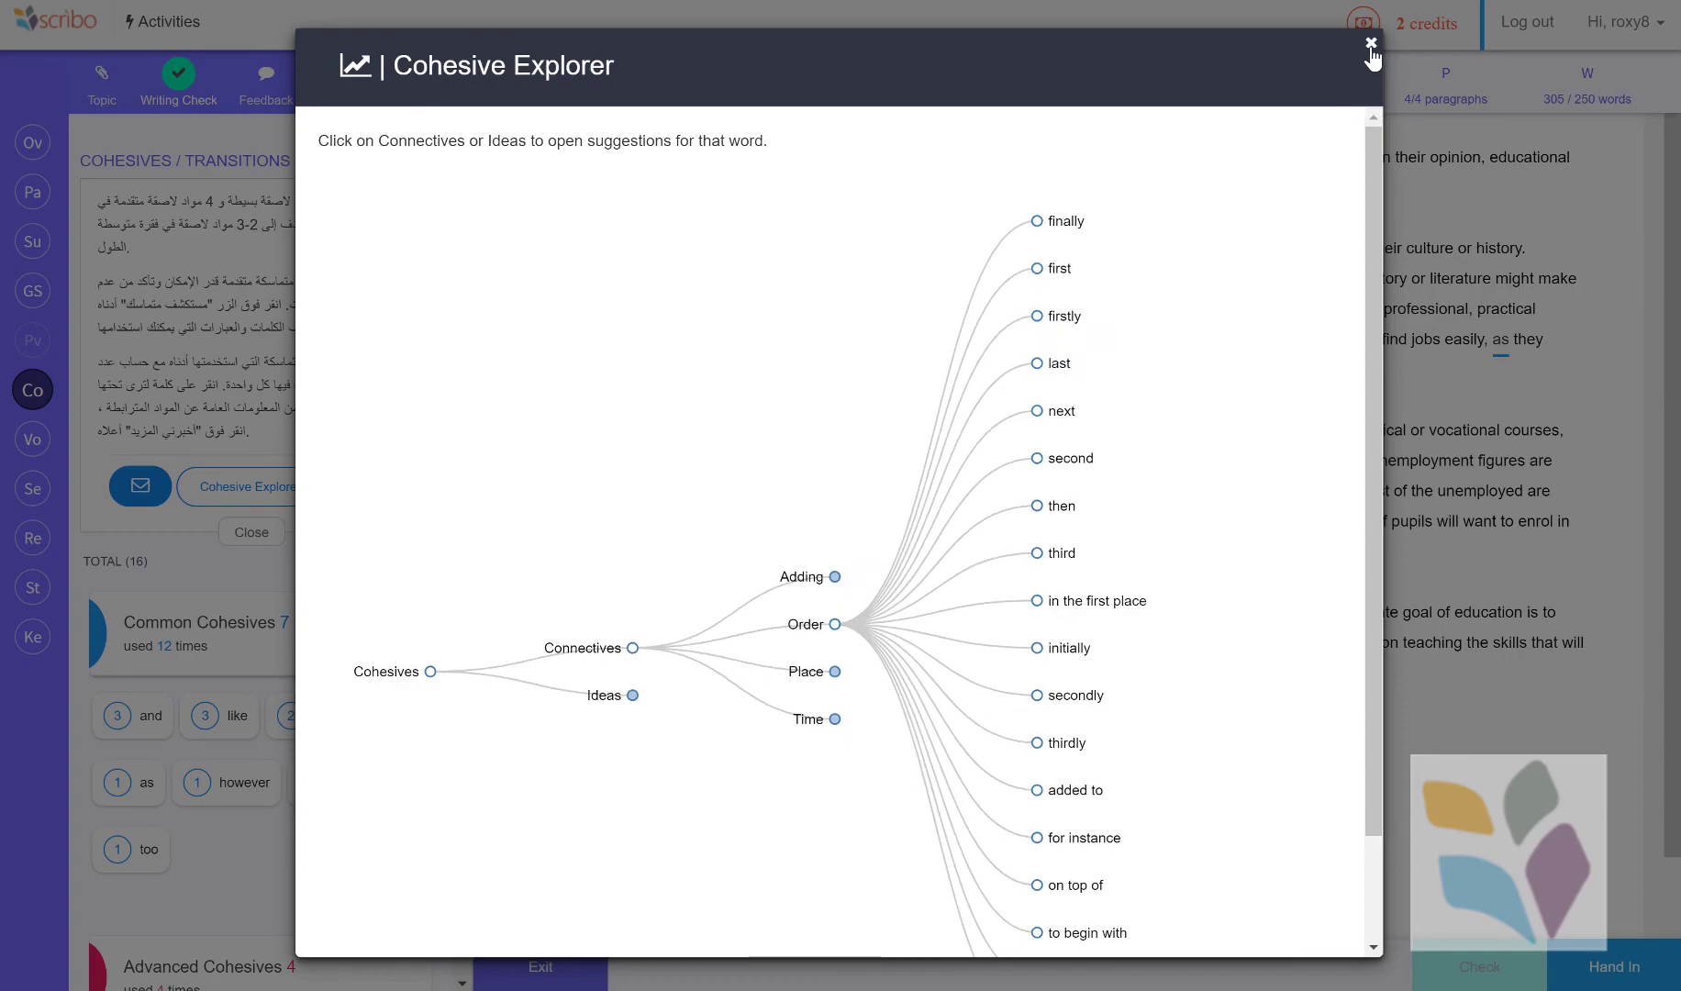
pyautogui.click(1371, 44)
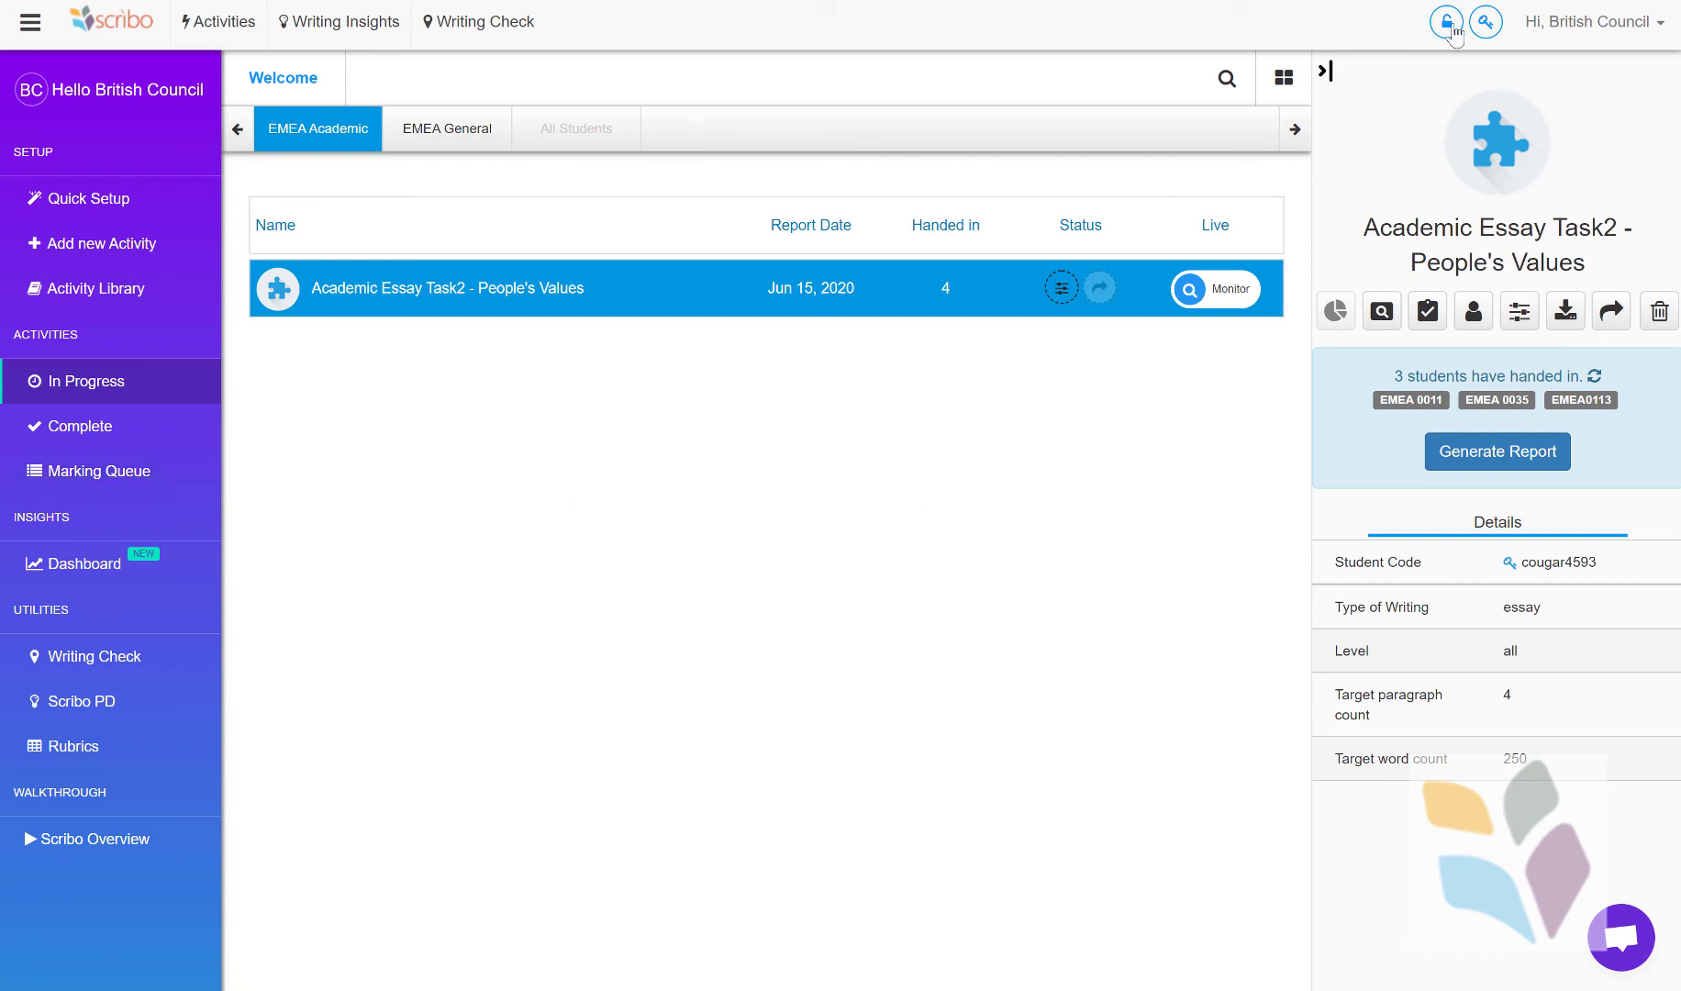
# - Open the Marking Queue in the British Council teacher account and browse the submitted essays
pyautogui.click(1612, 35)
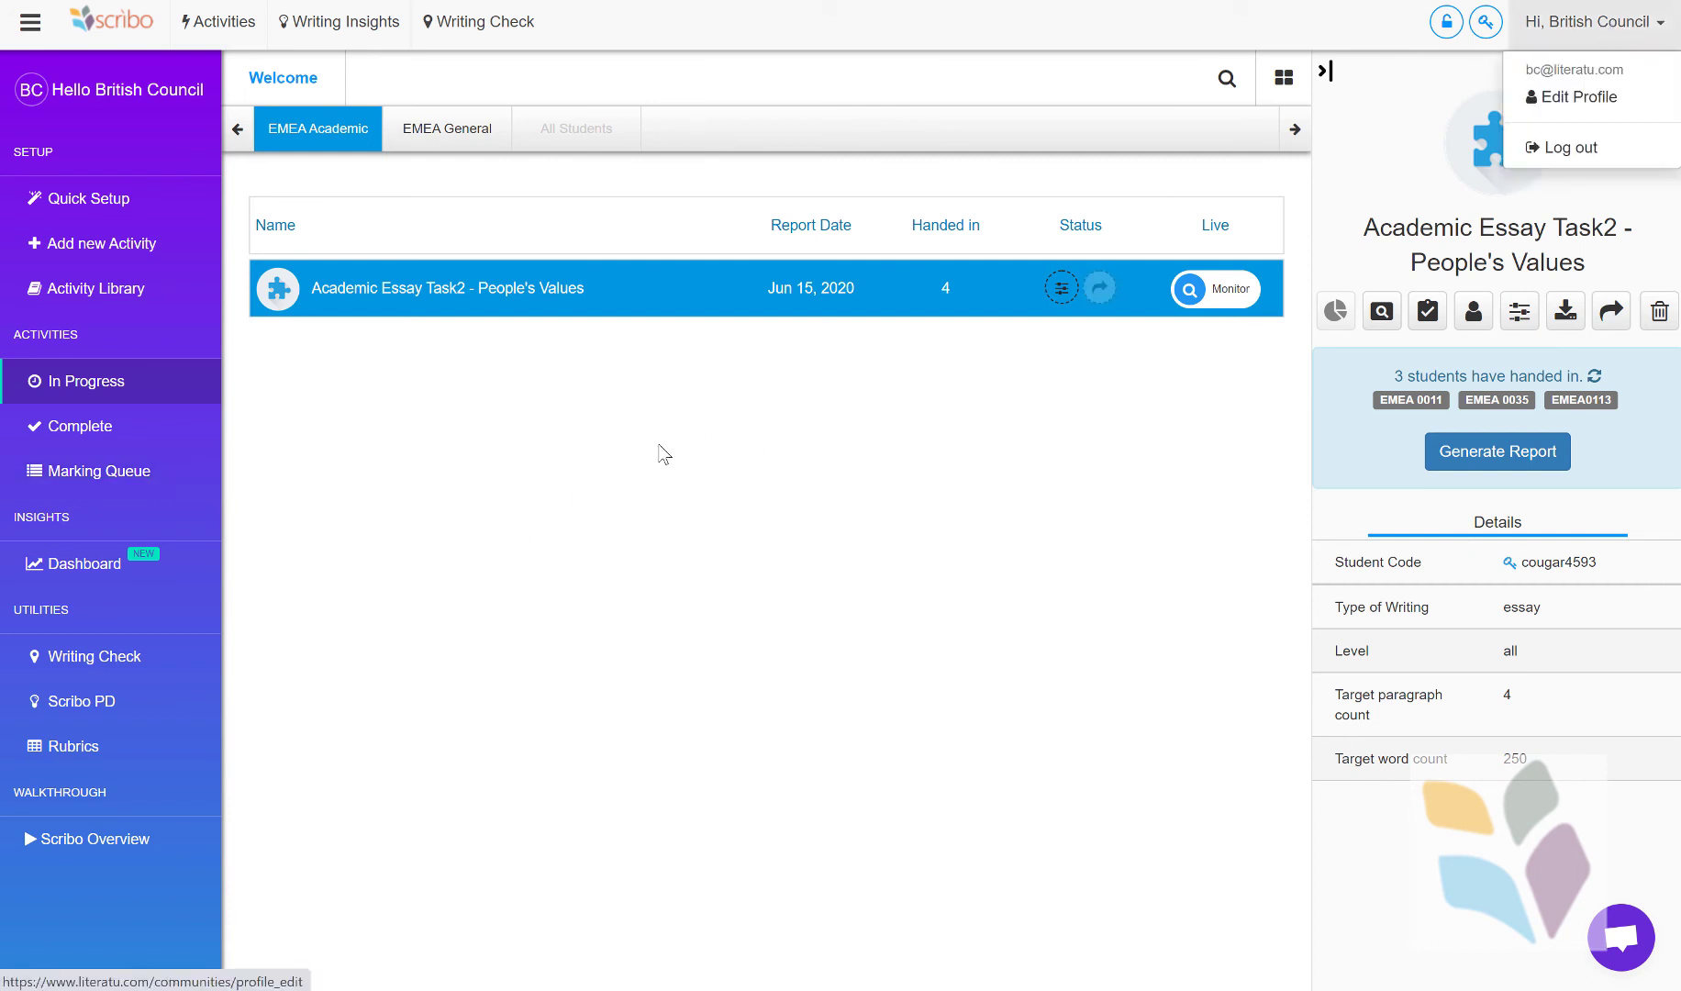
pyautogui.click(82, 485)
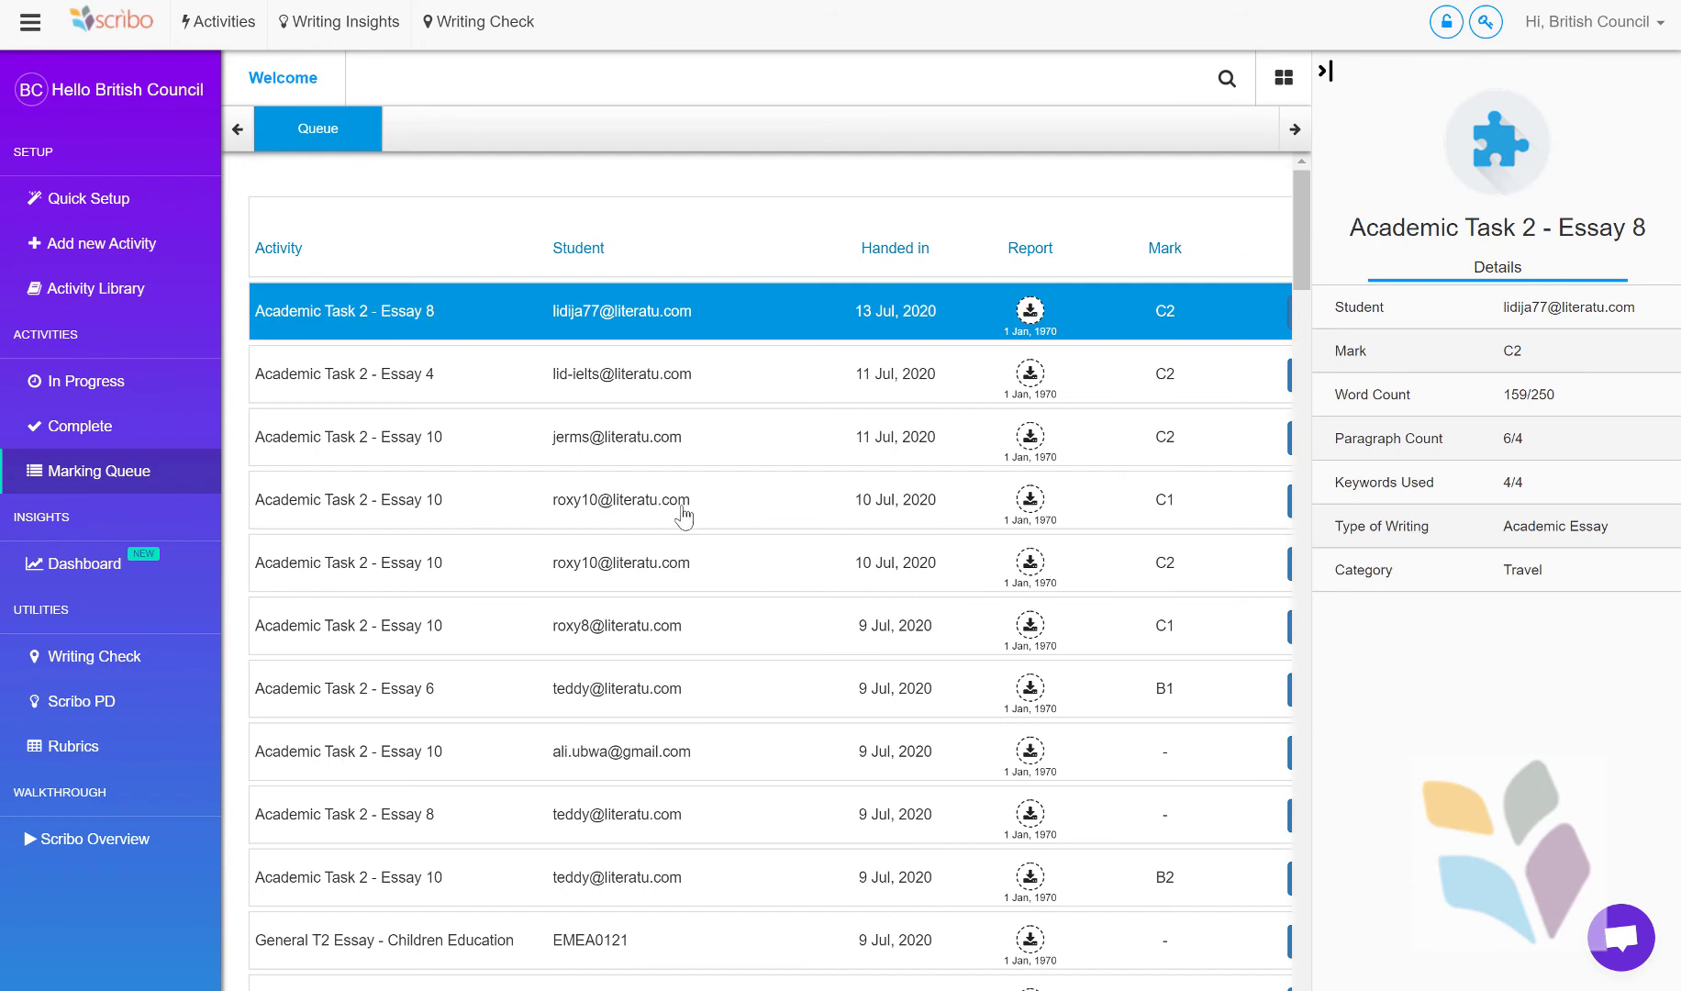
pyautogui.scroll(-4, 683, 518)
pyautogui.scroll(-4, 695, 519)
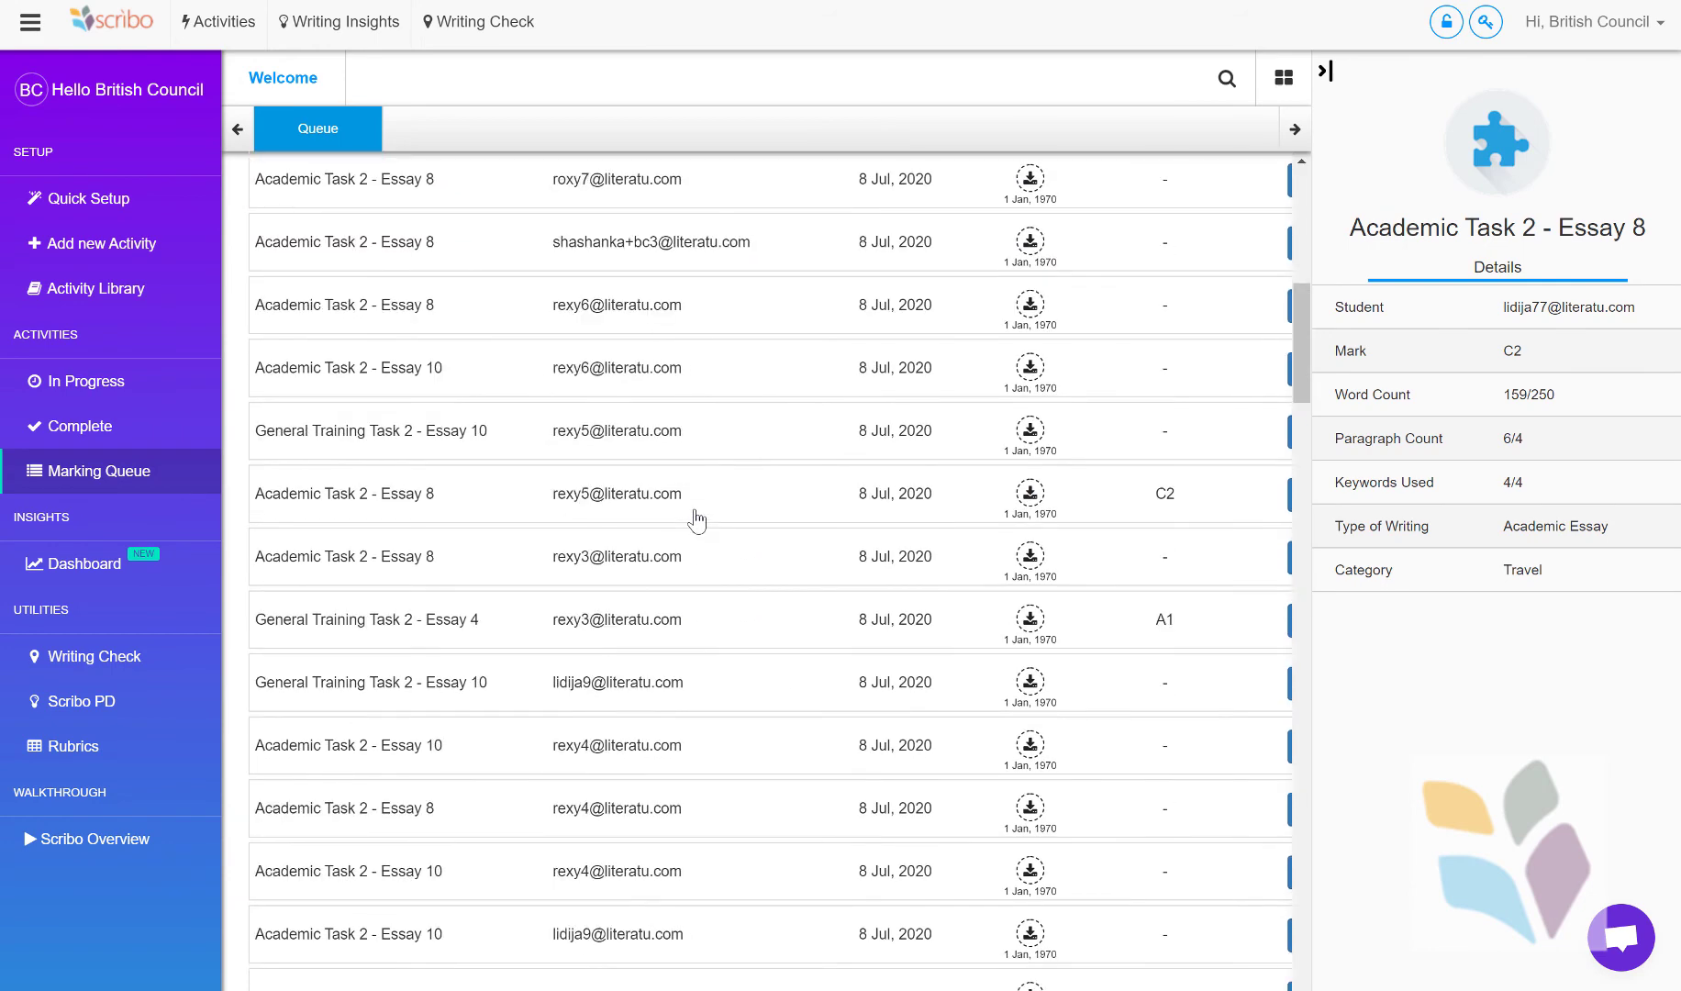
pyautogui.scroll(-4, 697, 519)
pyautogui.scroll(12, 697, 520)
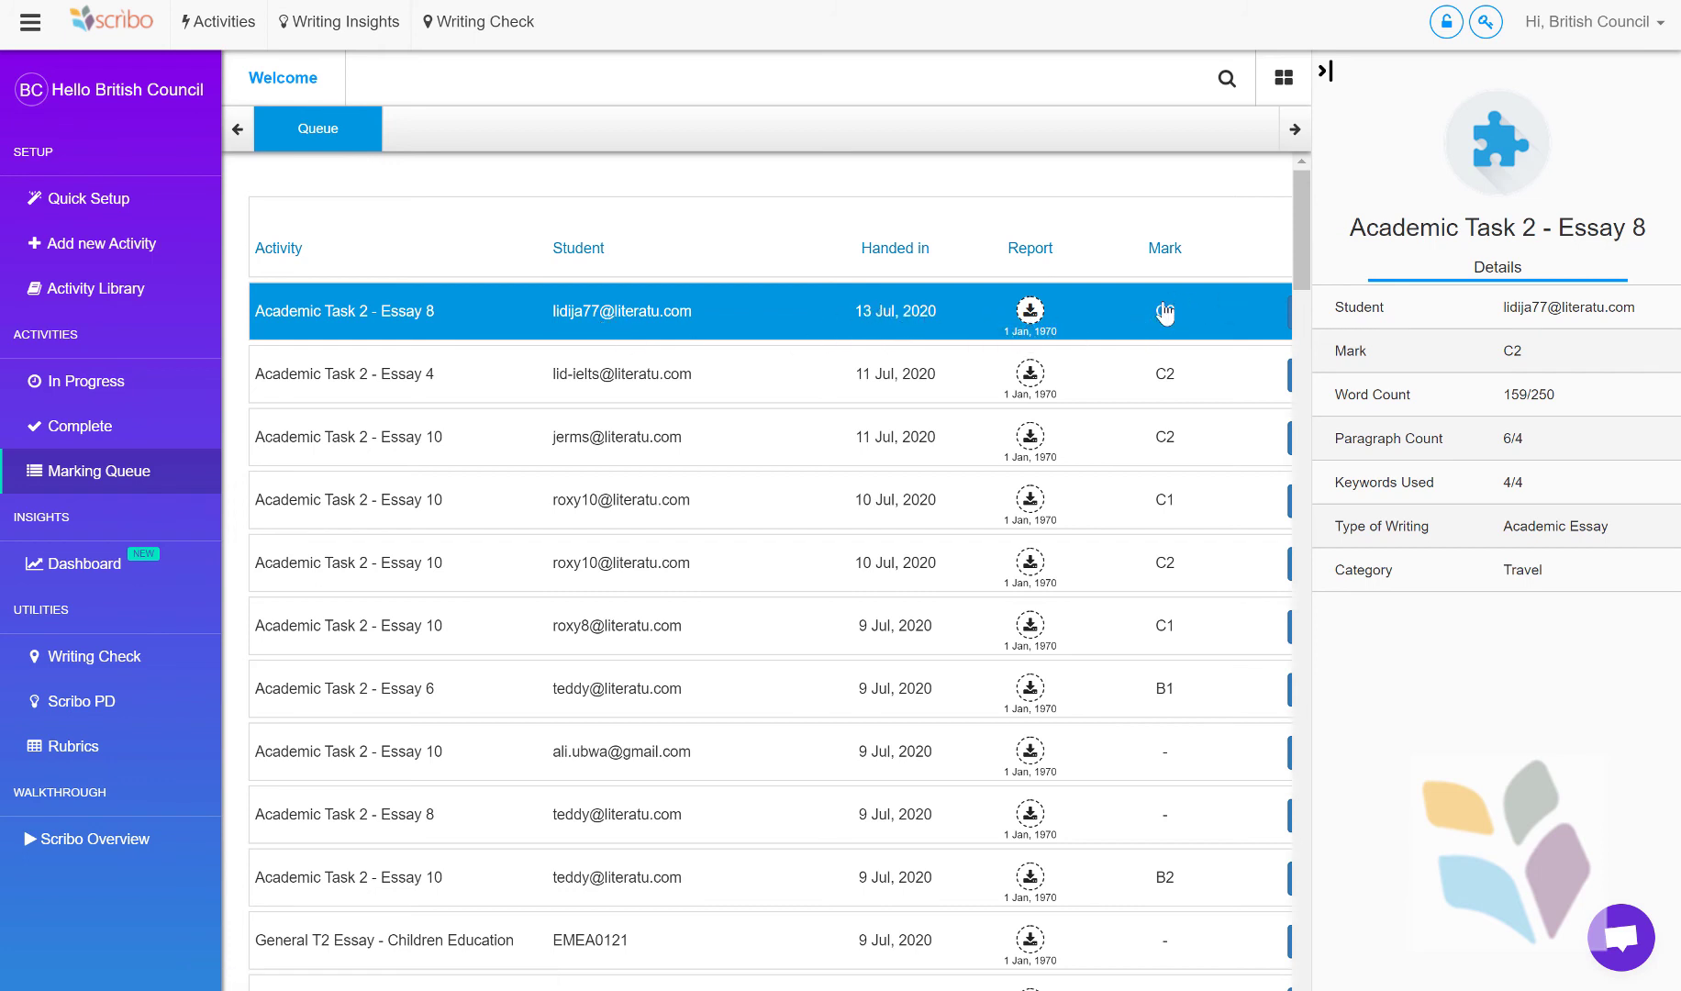
# - View the PDF report for the Academic Task 2 - Essay 8 submission of 13 Jul, 2020, and look through the queue again
pyautogui.click(1032, 312)
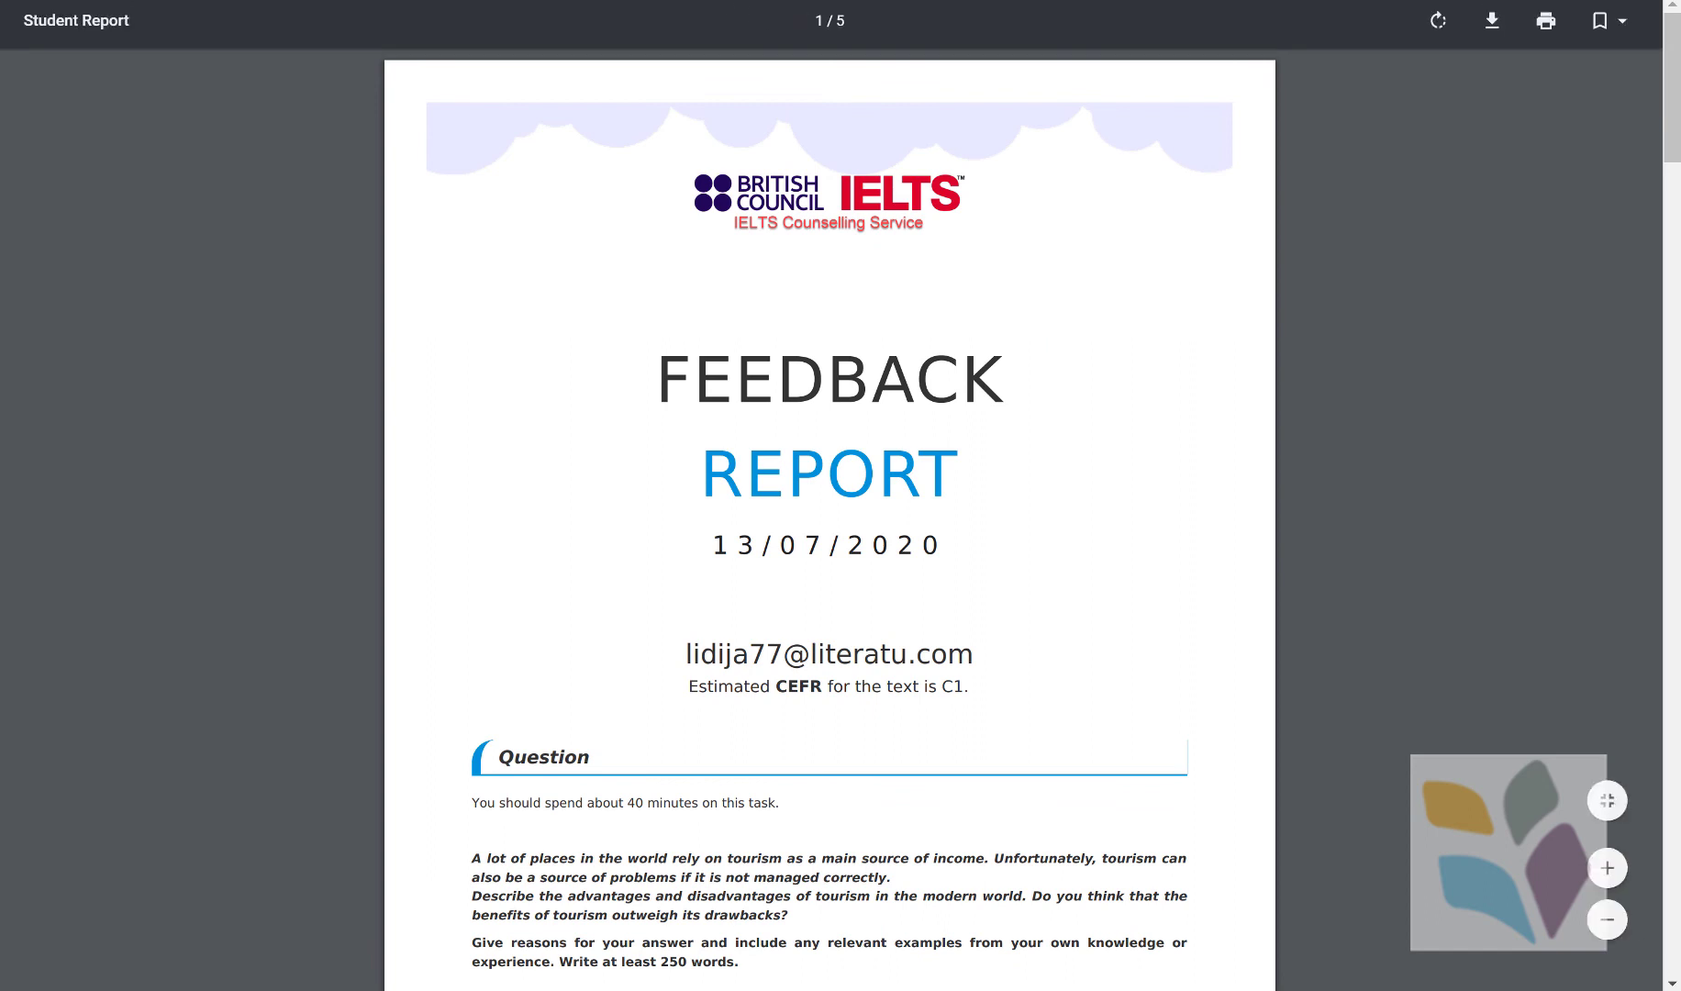
pyautogui.click(633, 1)
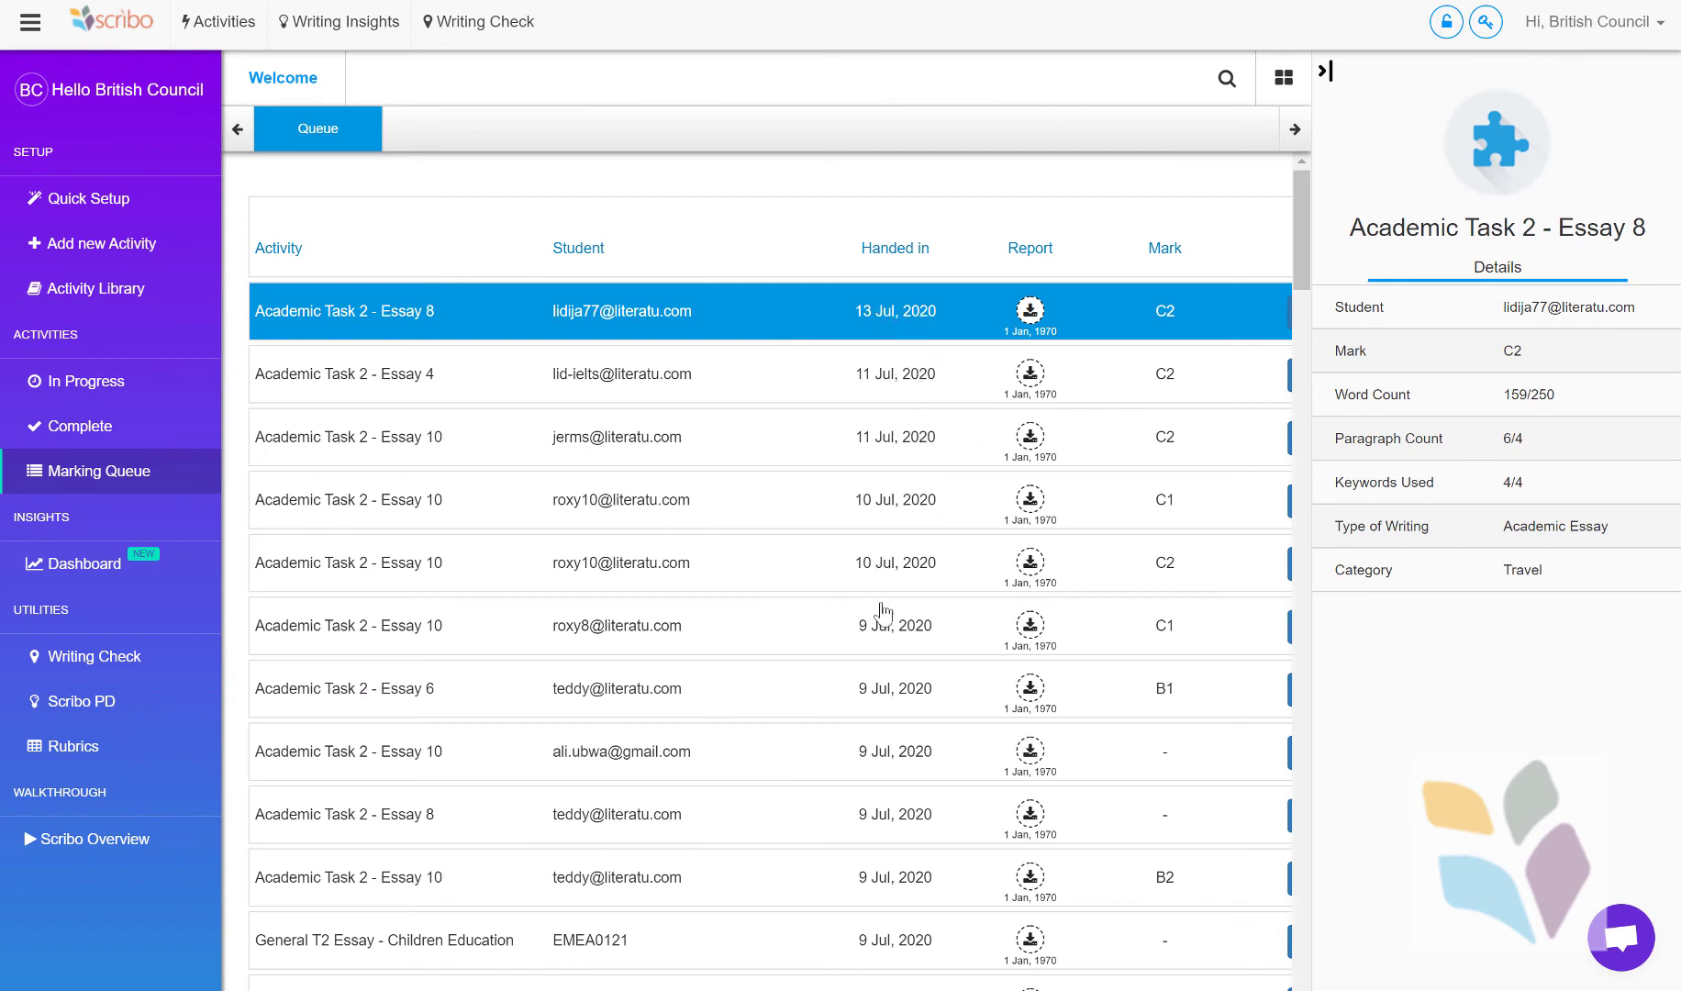
pyautogui.scroll(-10, 901, 874)
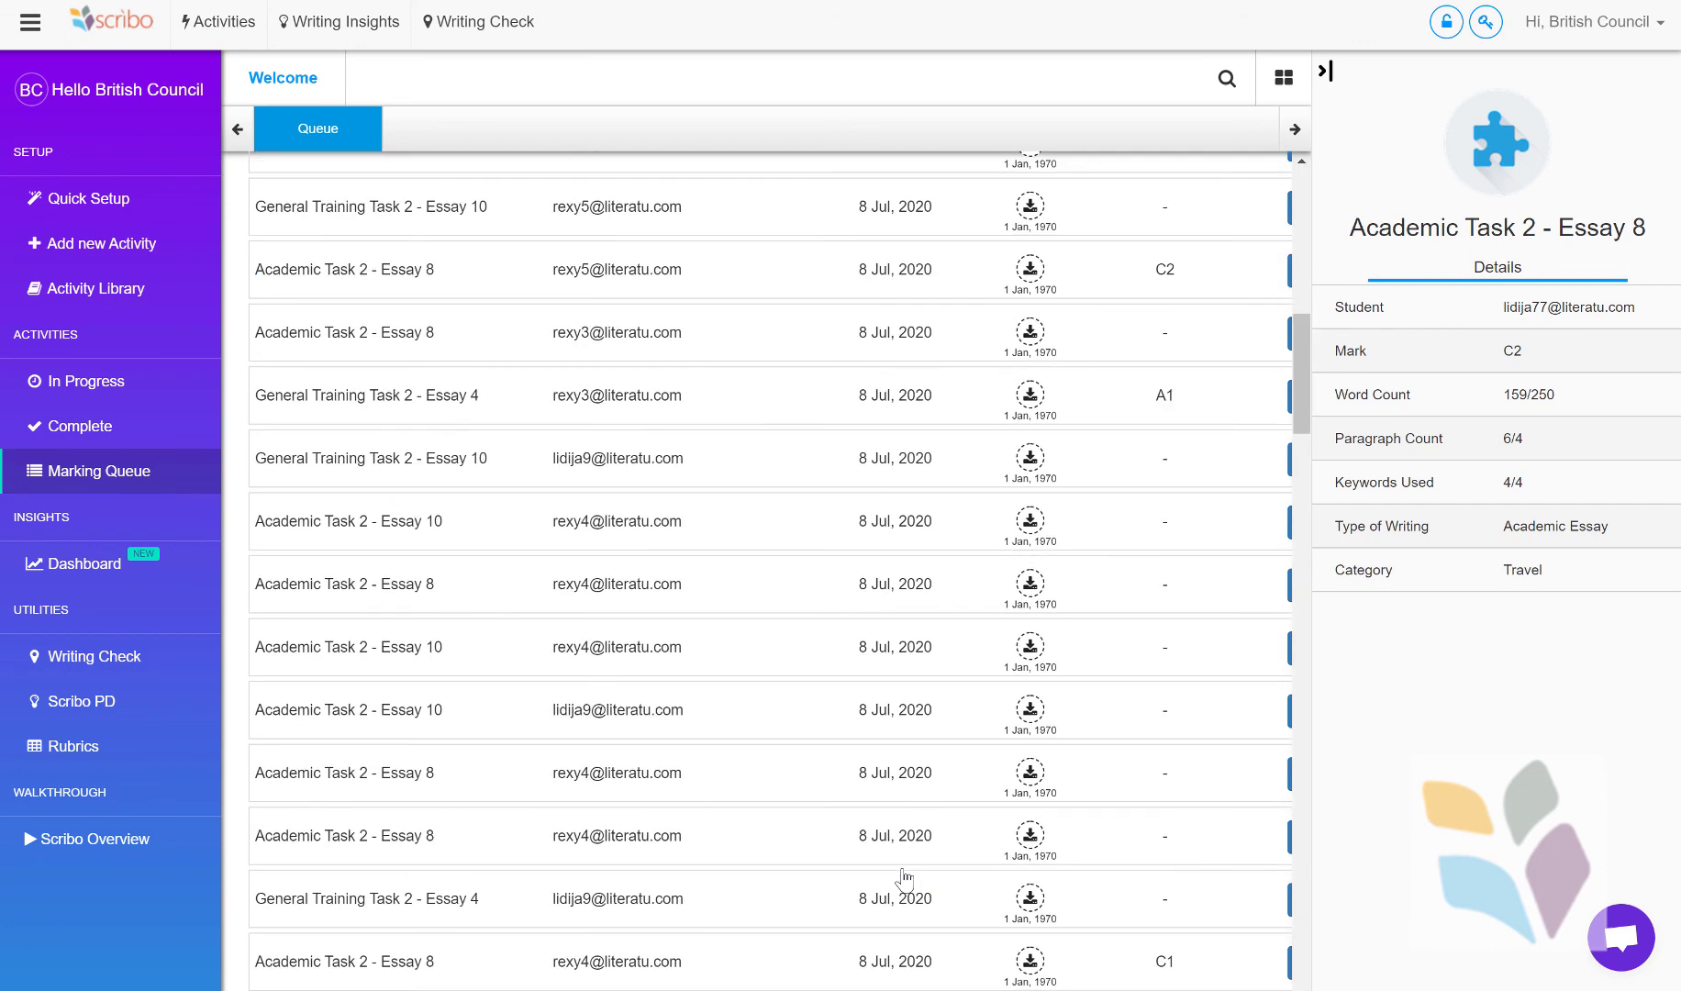
pyautogui.scroll(10, 904, 878)
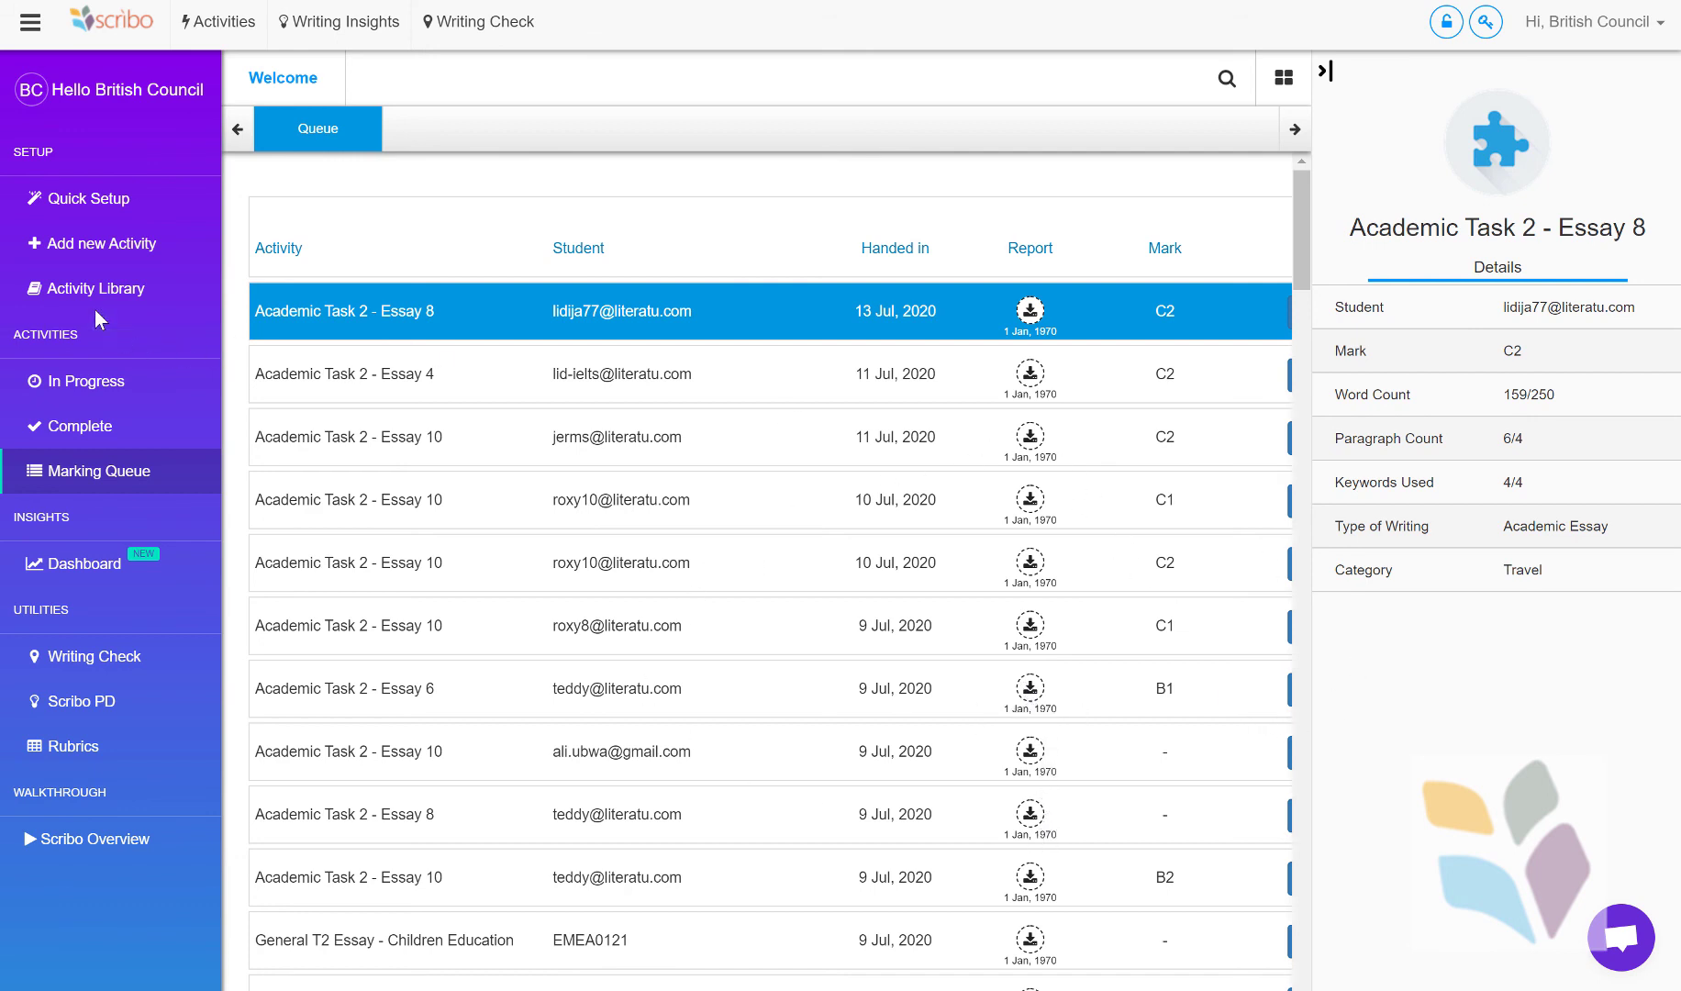
# - Open the Scribo insights dashboard and switch from the Usage statistics to the Grammar statistics
pyautogui.click(86, 575)
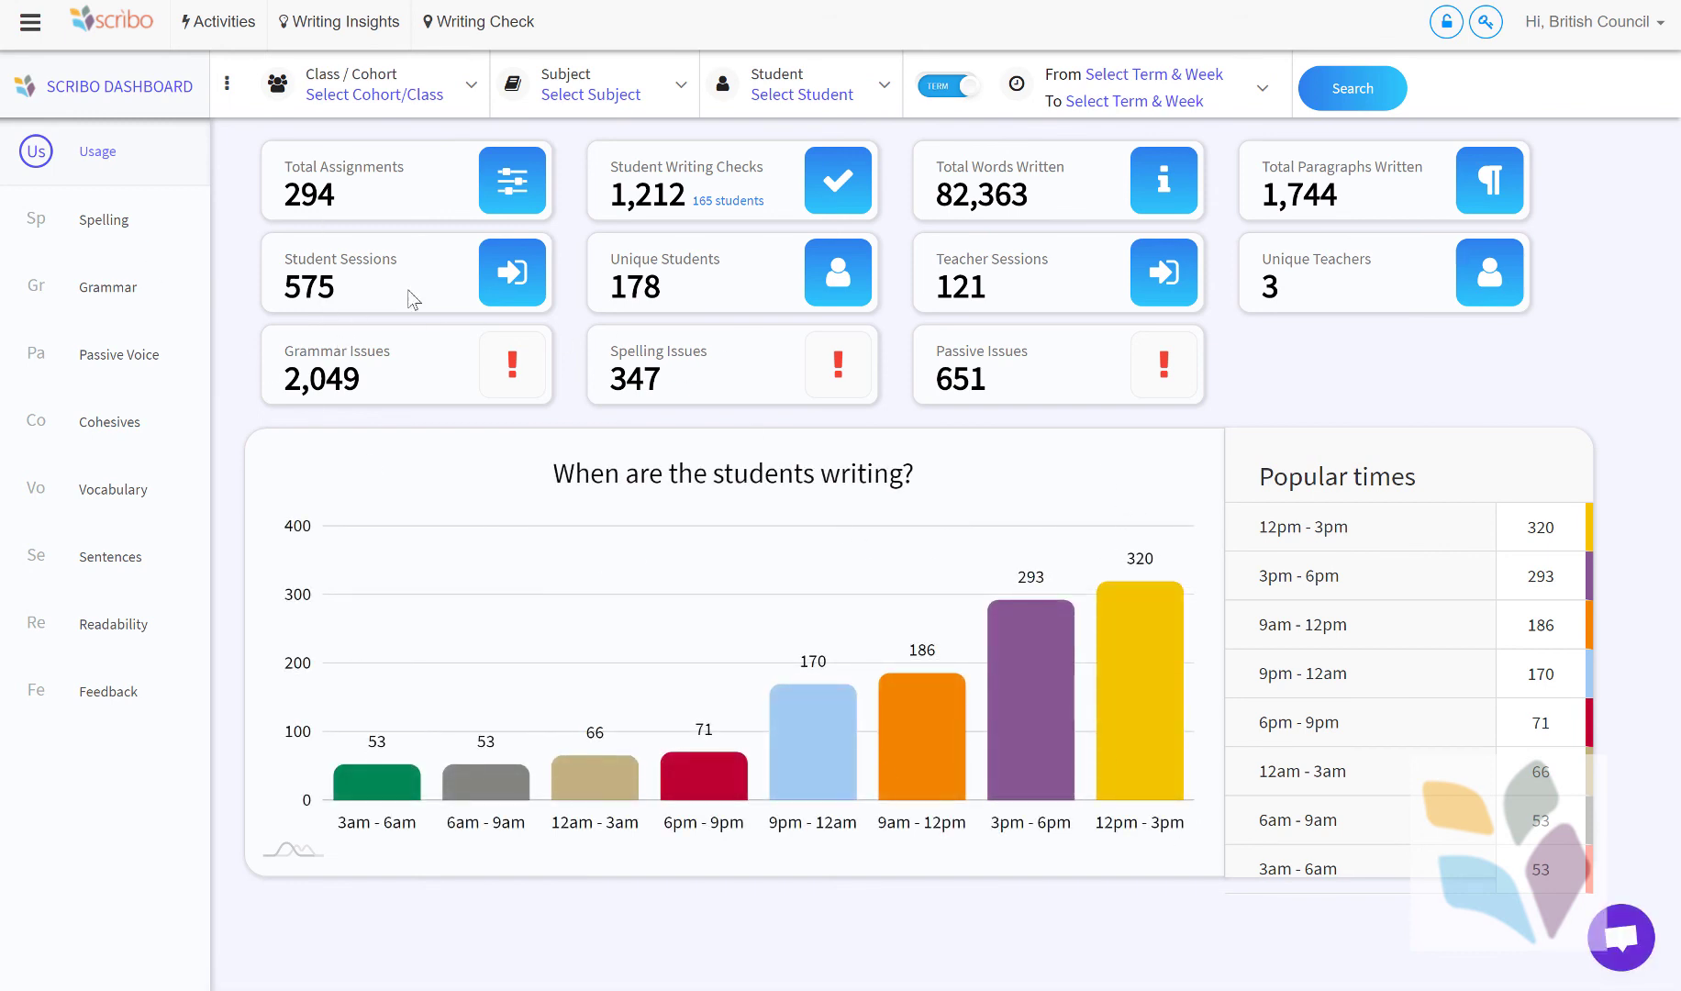
pyautogui.click(106, 290)
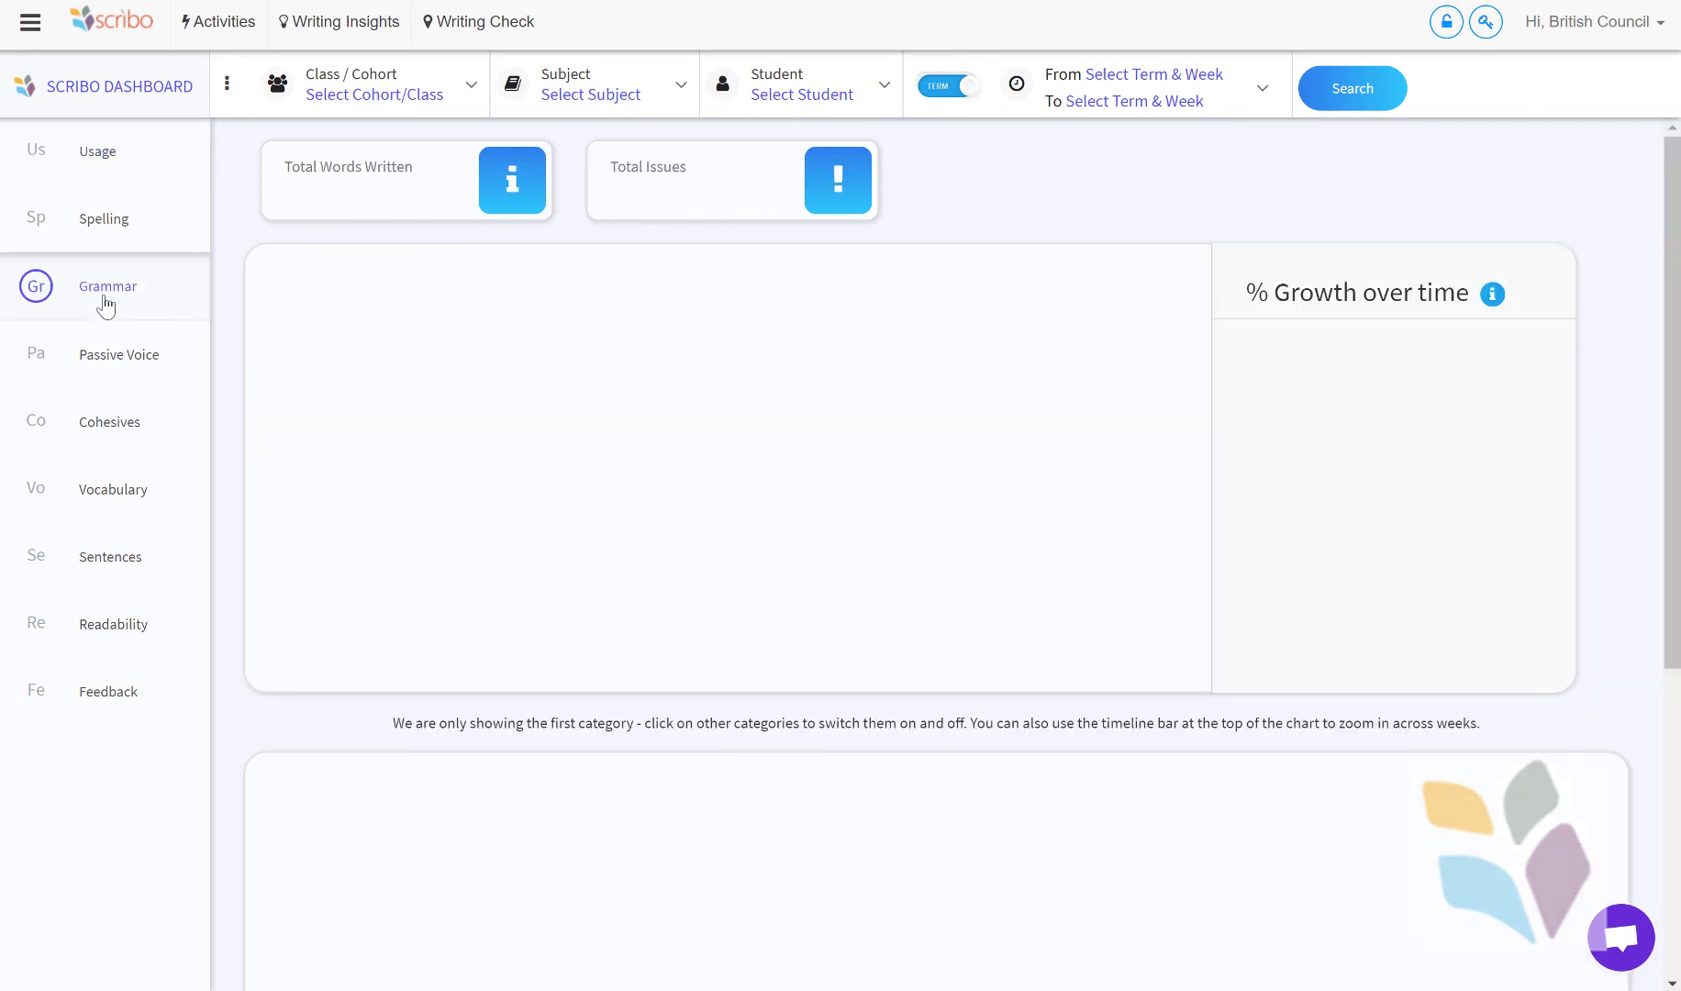